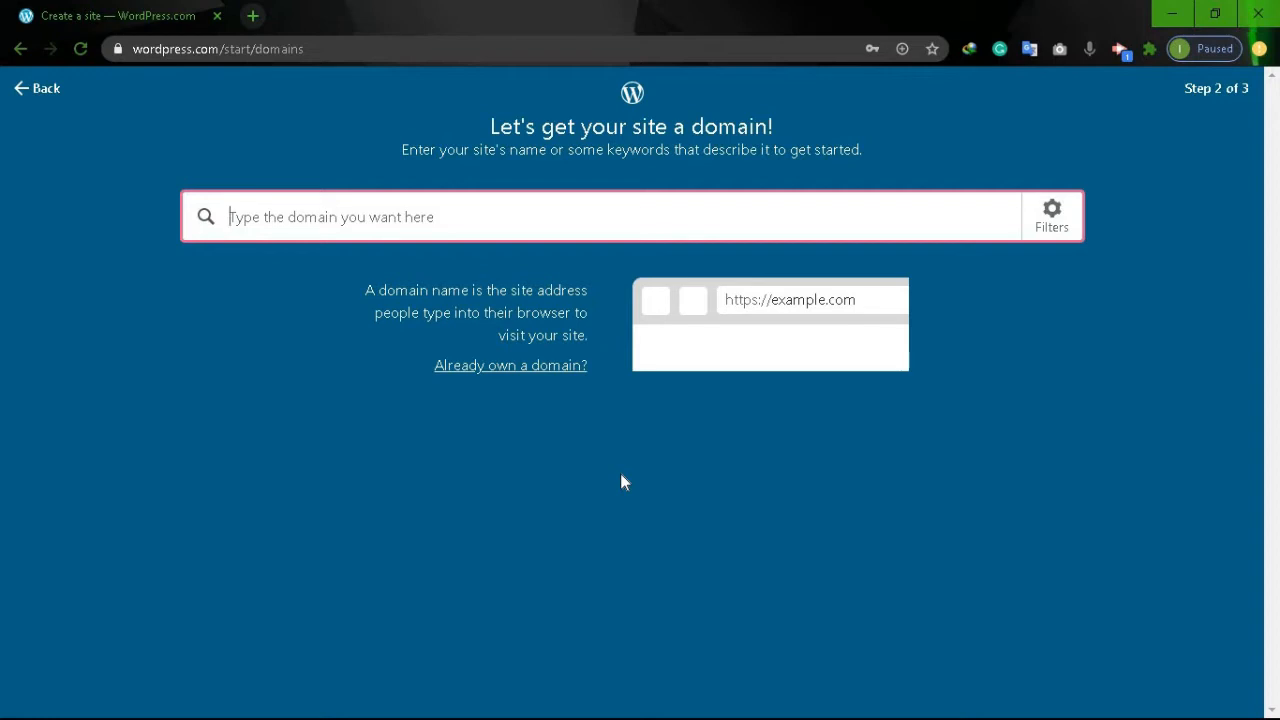
Search 'aarestaurant' and select the free aarestaurant111841854.wordpress.com address.
type("A")
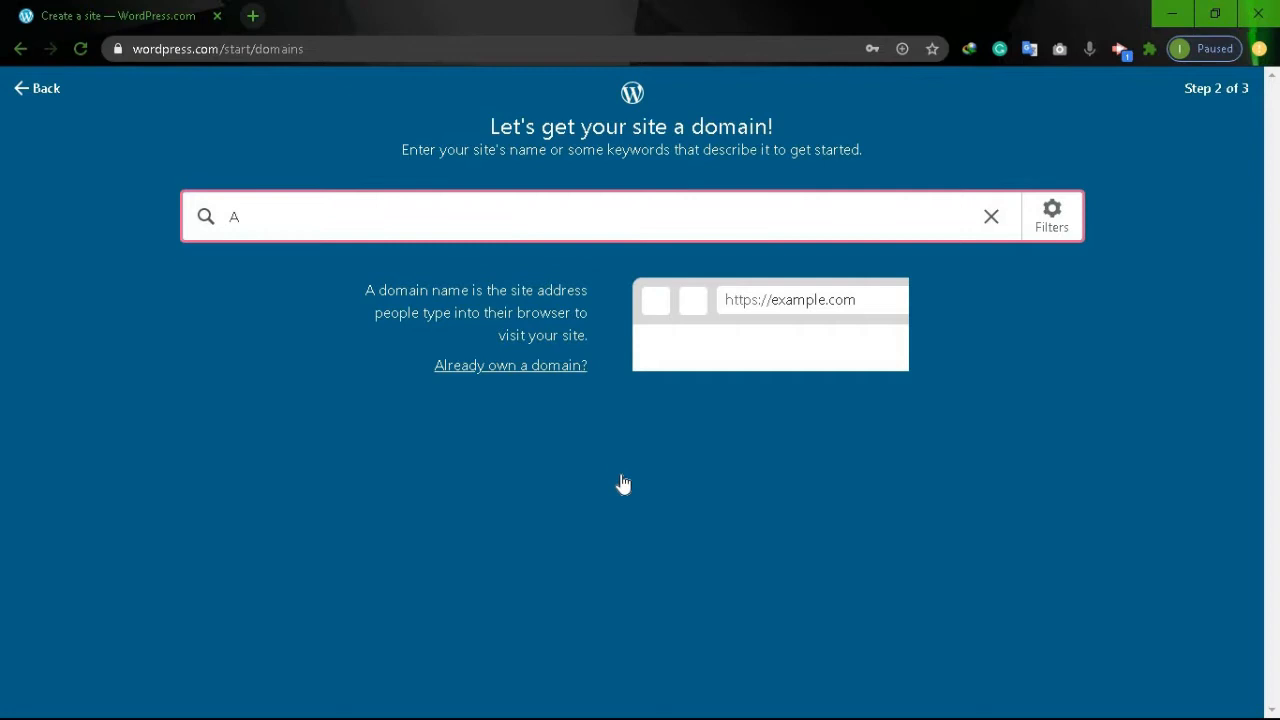
type("are")
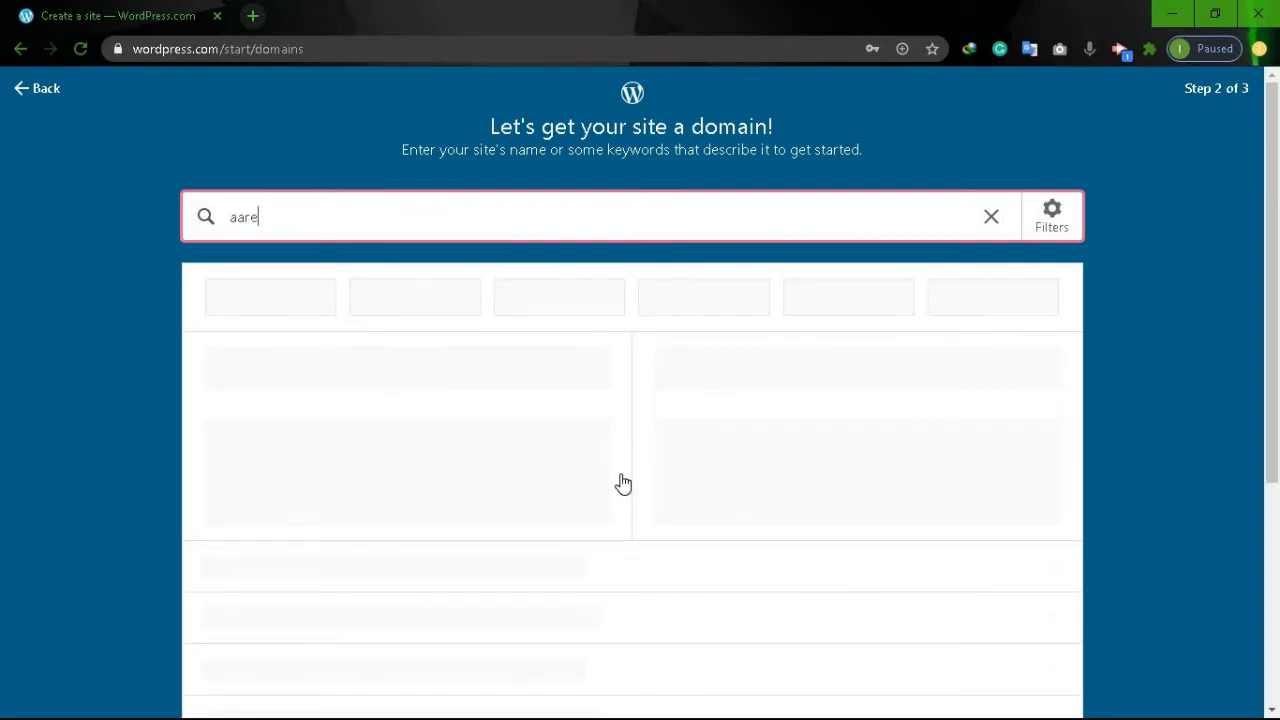
type("staurant")
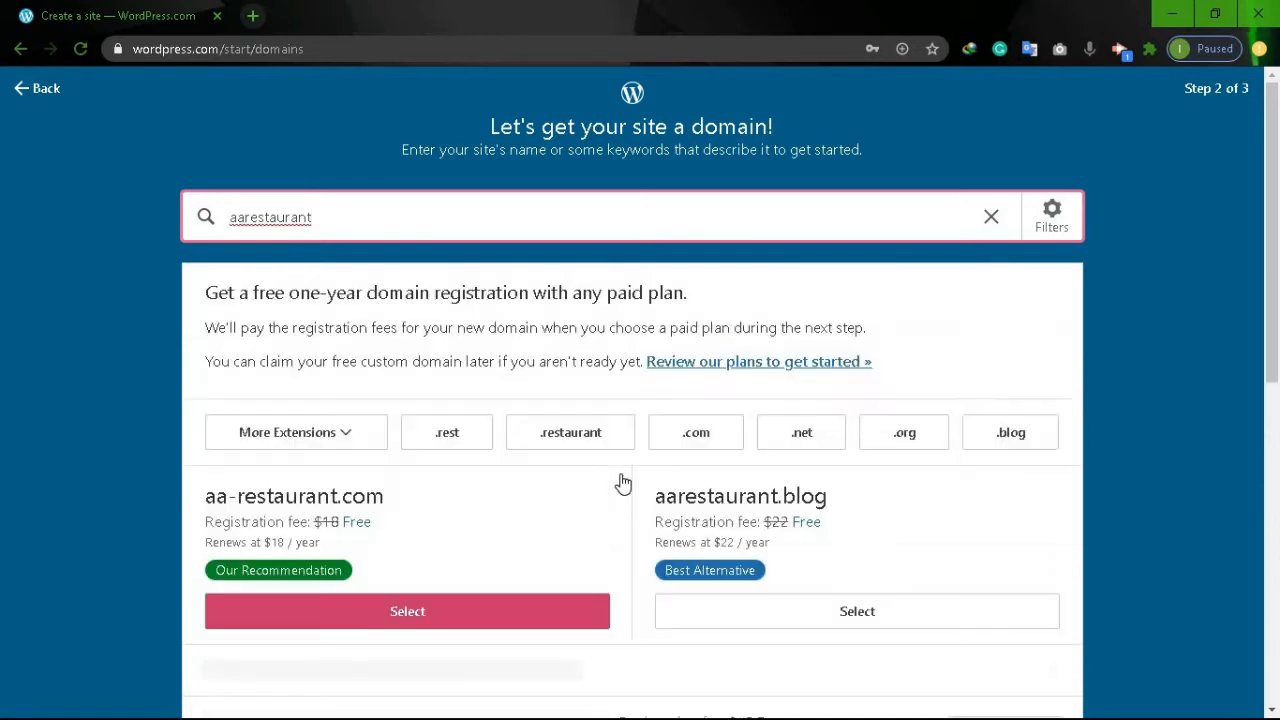
scroll(622, 483, "down", 1)
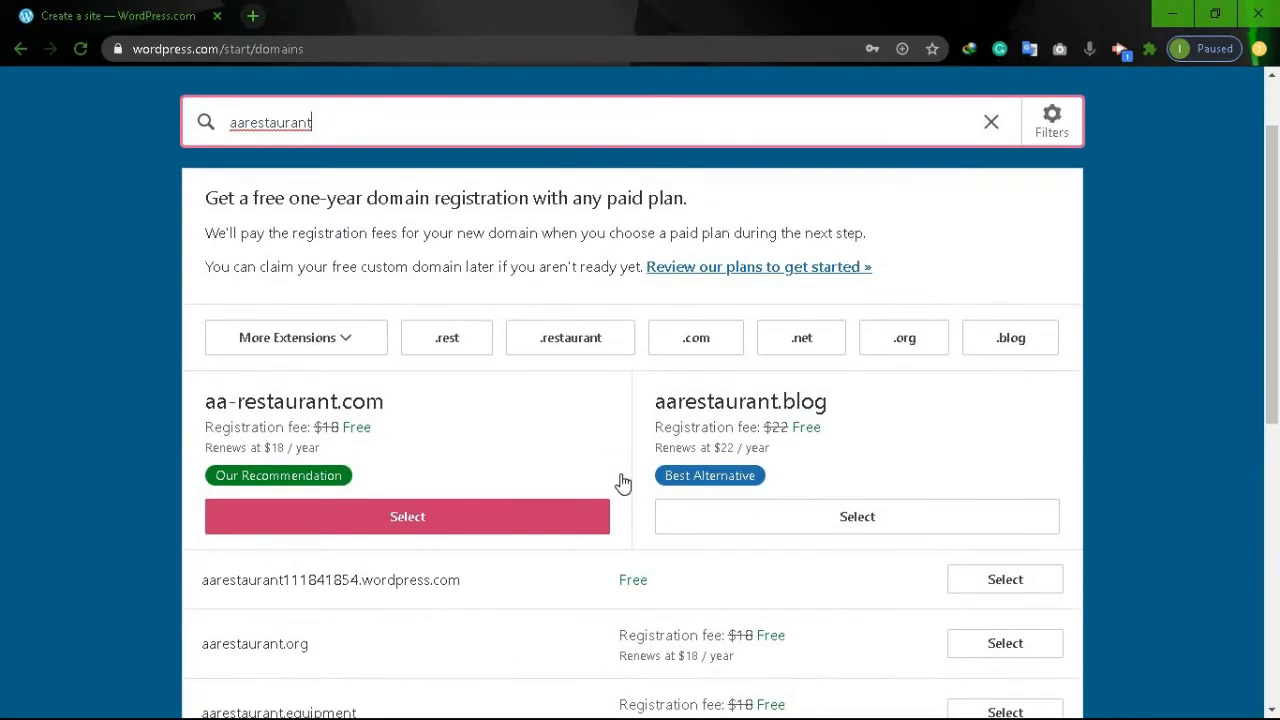
scroll(622, 483, "down", 2)
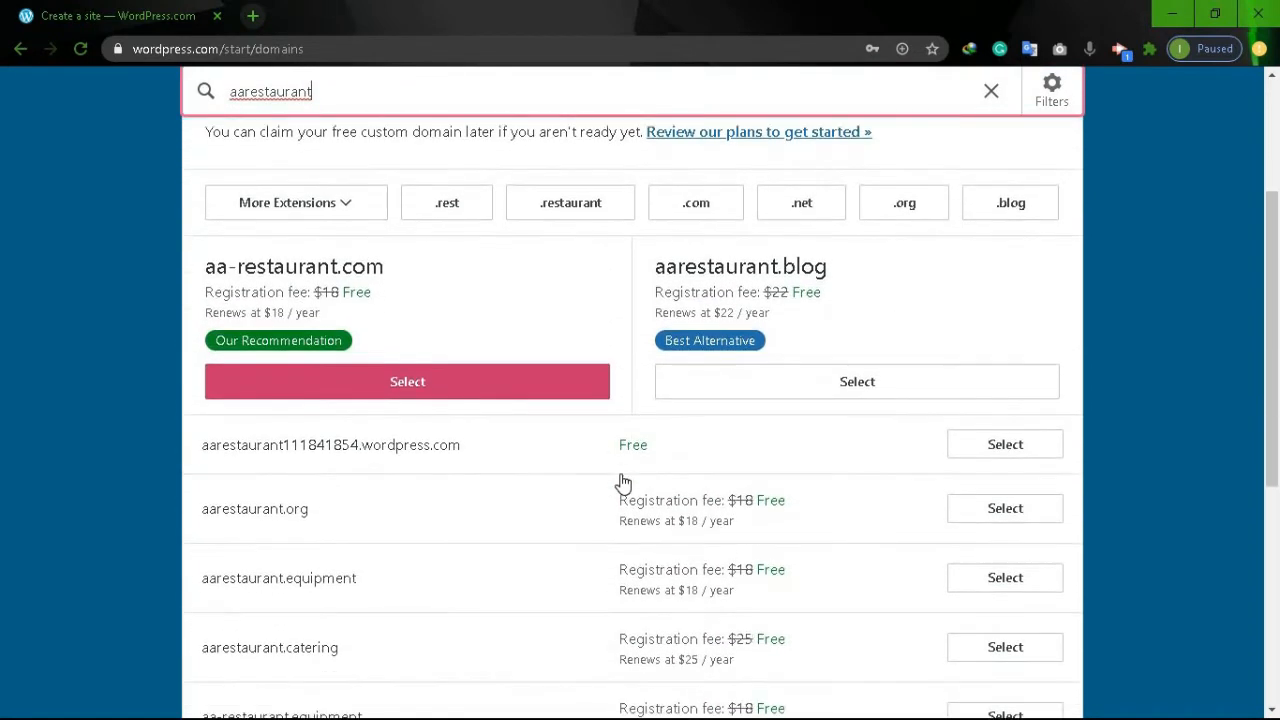
scroll(622, 483, "down", 2)
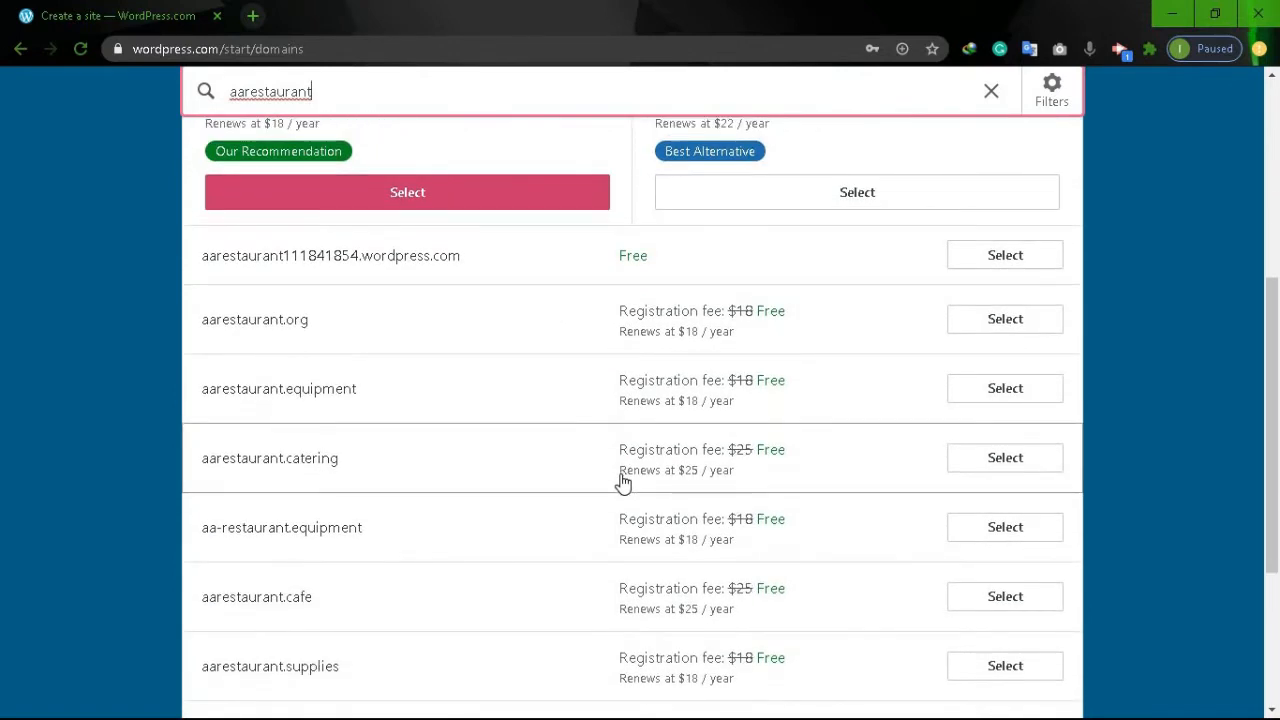
scroll(622, 483, "down", 1)
scroll(622, 483, "up", 1)
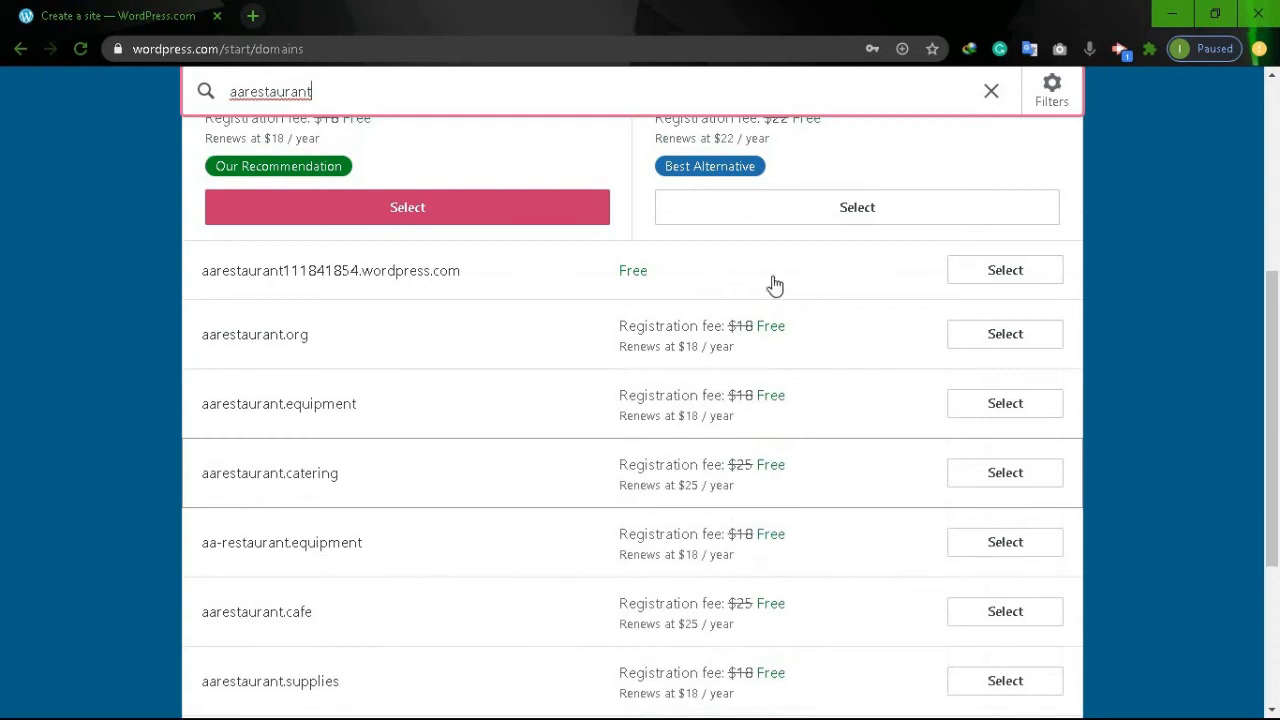
left_click(970, 285)
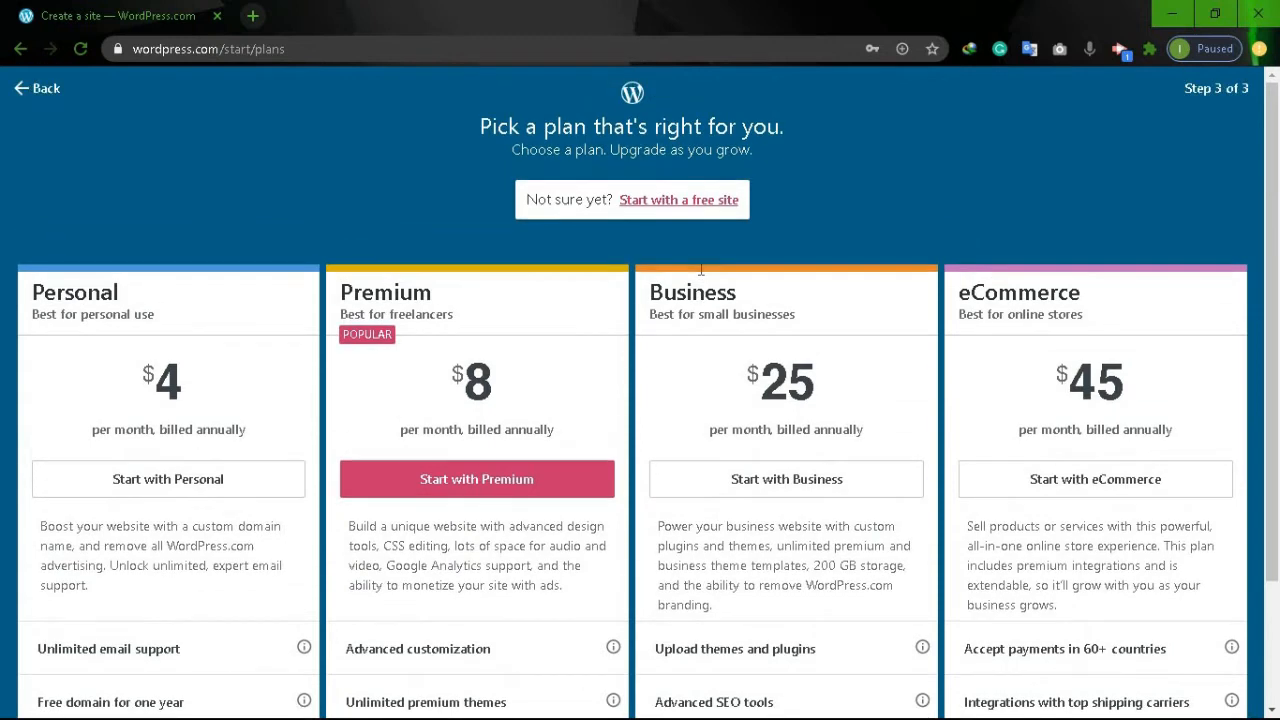
Skip the paid plans and start with a free site.
left_click(647, 201)
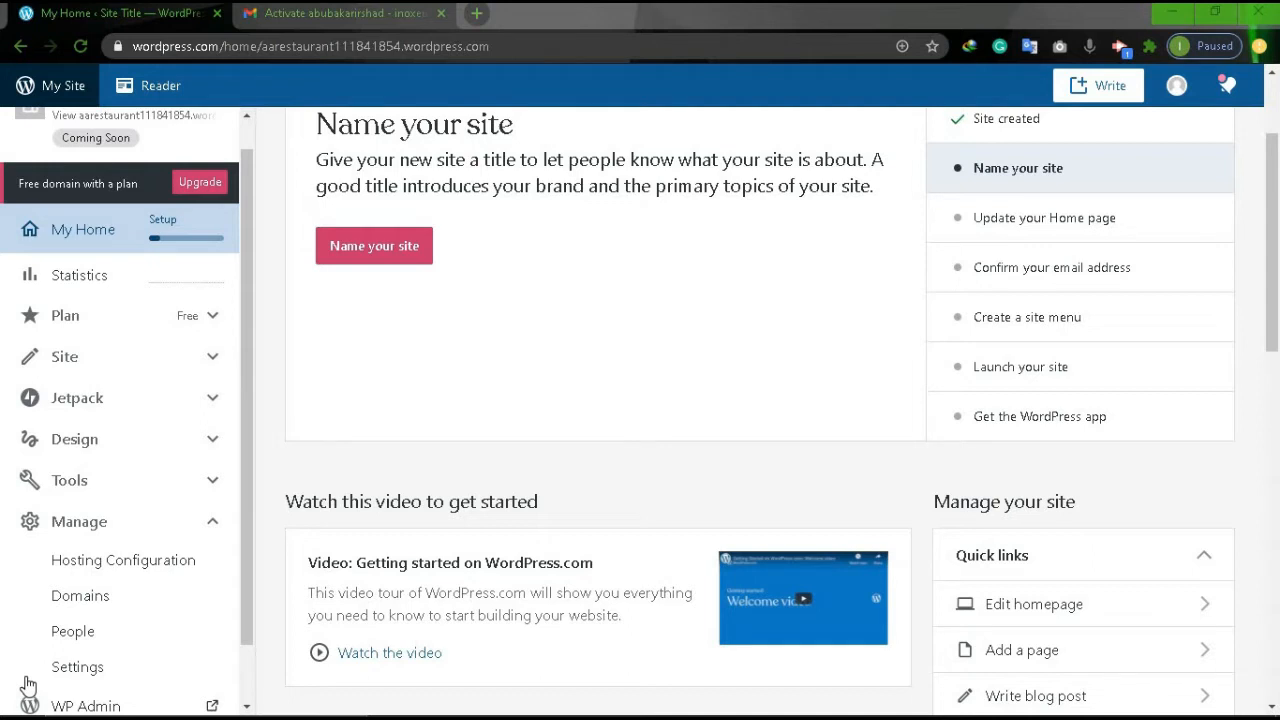
Confirm the account's email address from the WordPress.com activation email in Gmail.
left_click(352, 14)
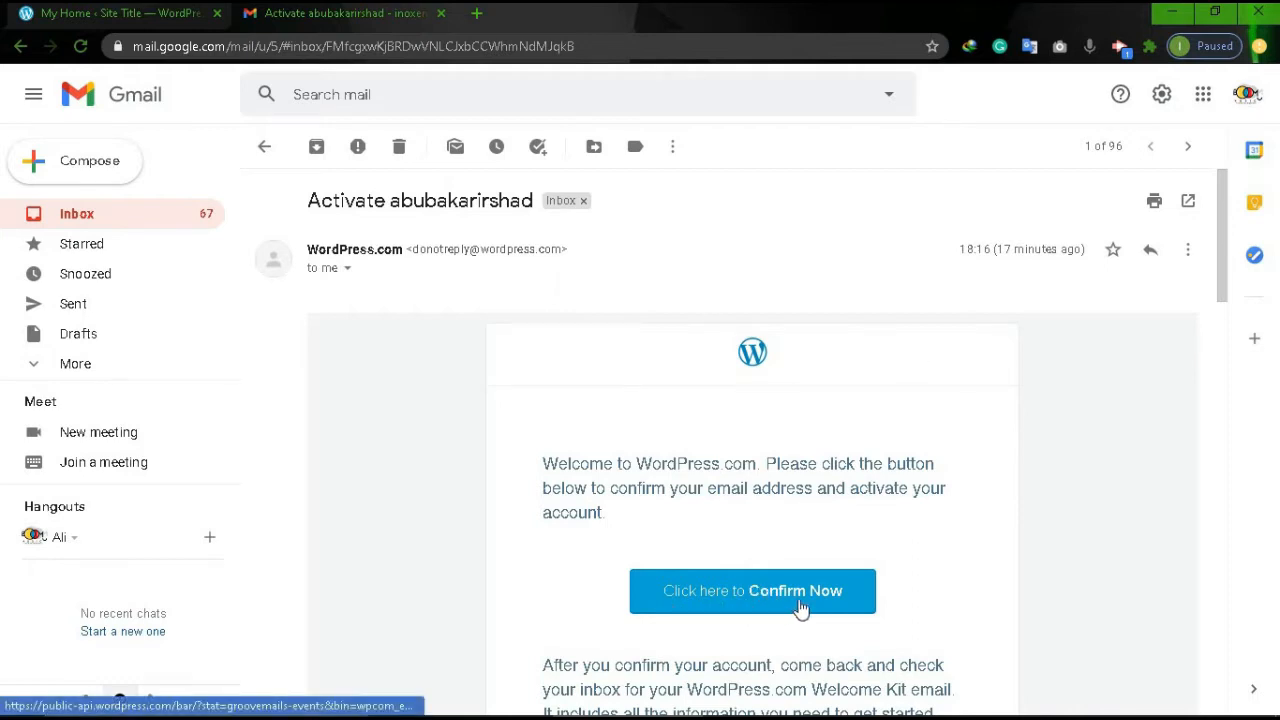
left_click(727, 600)
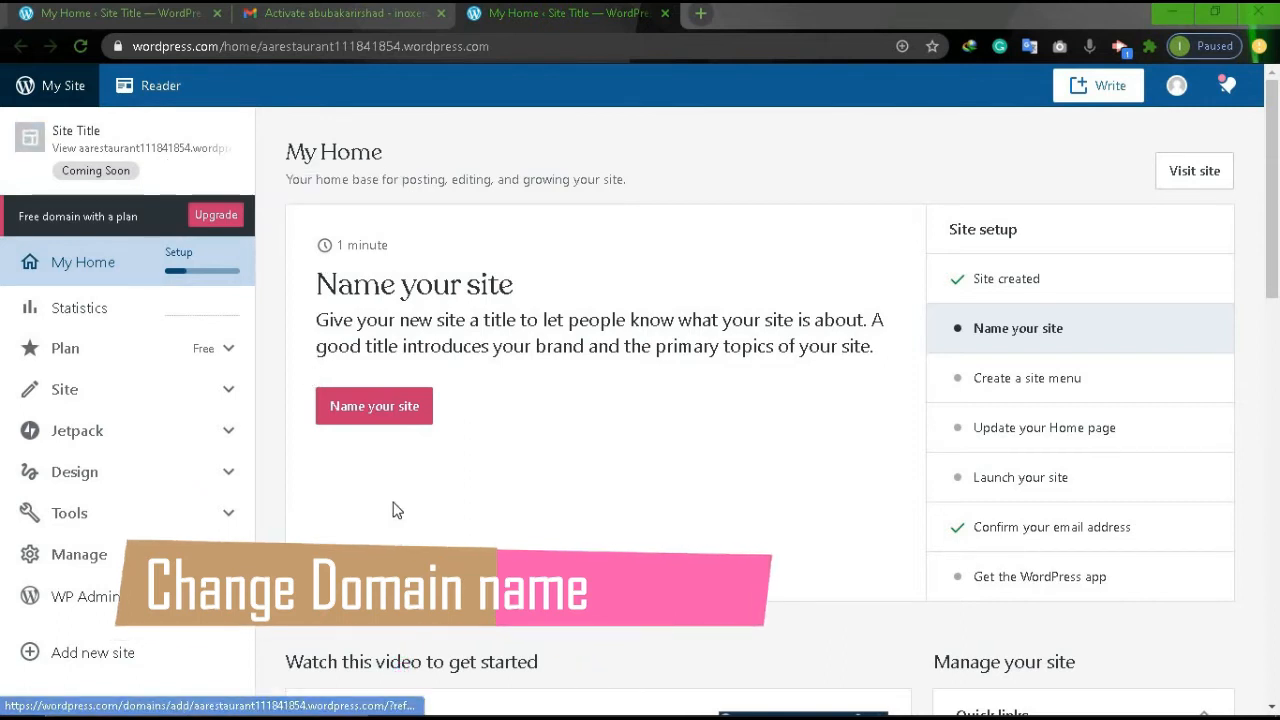
Open the Domains page under Manage in the site sidebar.
left_click(117, 559)
scroll(117, 559, "down", 1)
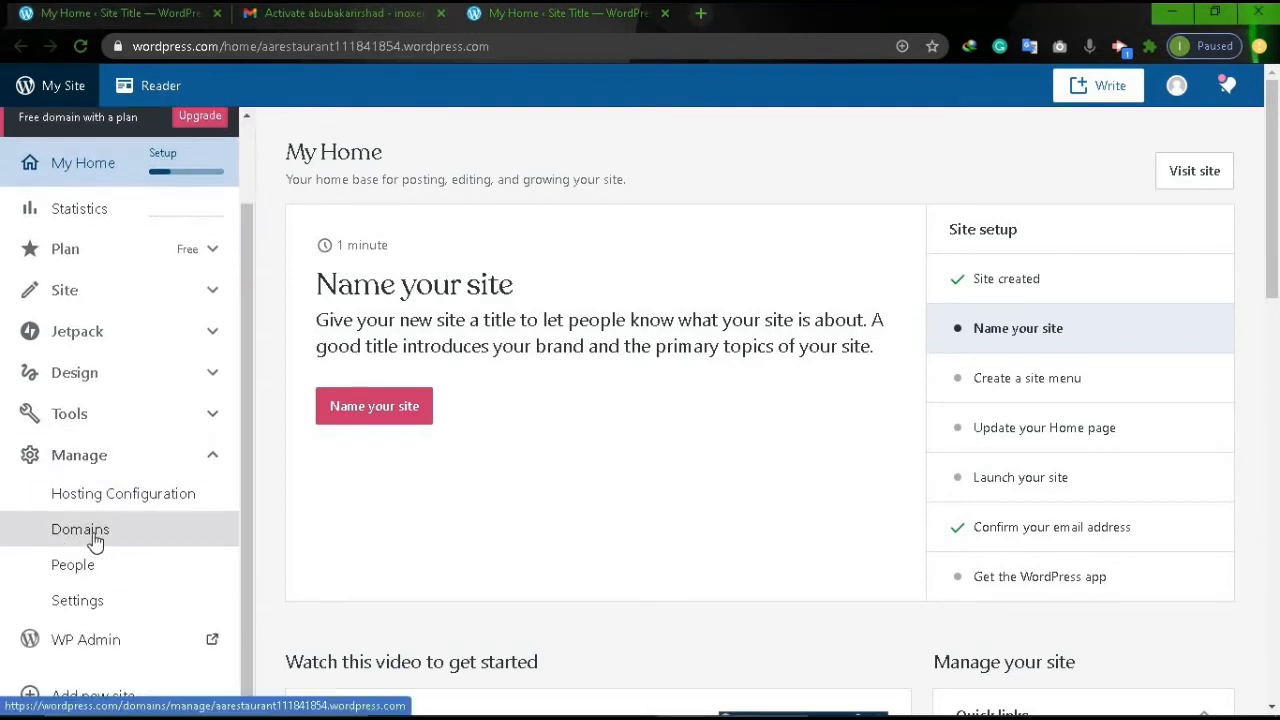
left_click(93, 541)
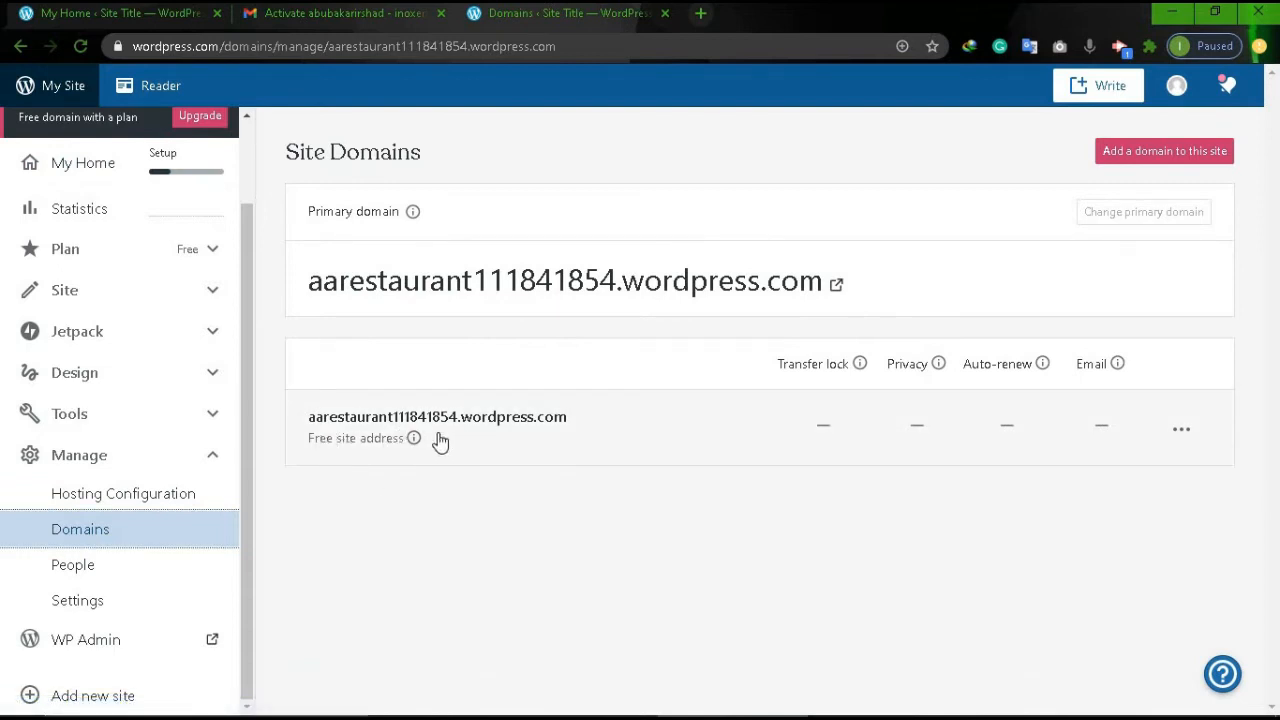
Change the site address to aarestaurant12.wordpress.com, acknowledging the change is irreversible.
left_click(536, 443)
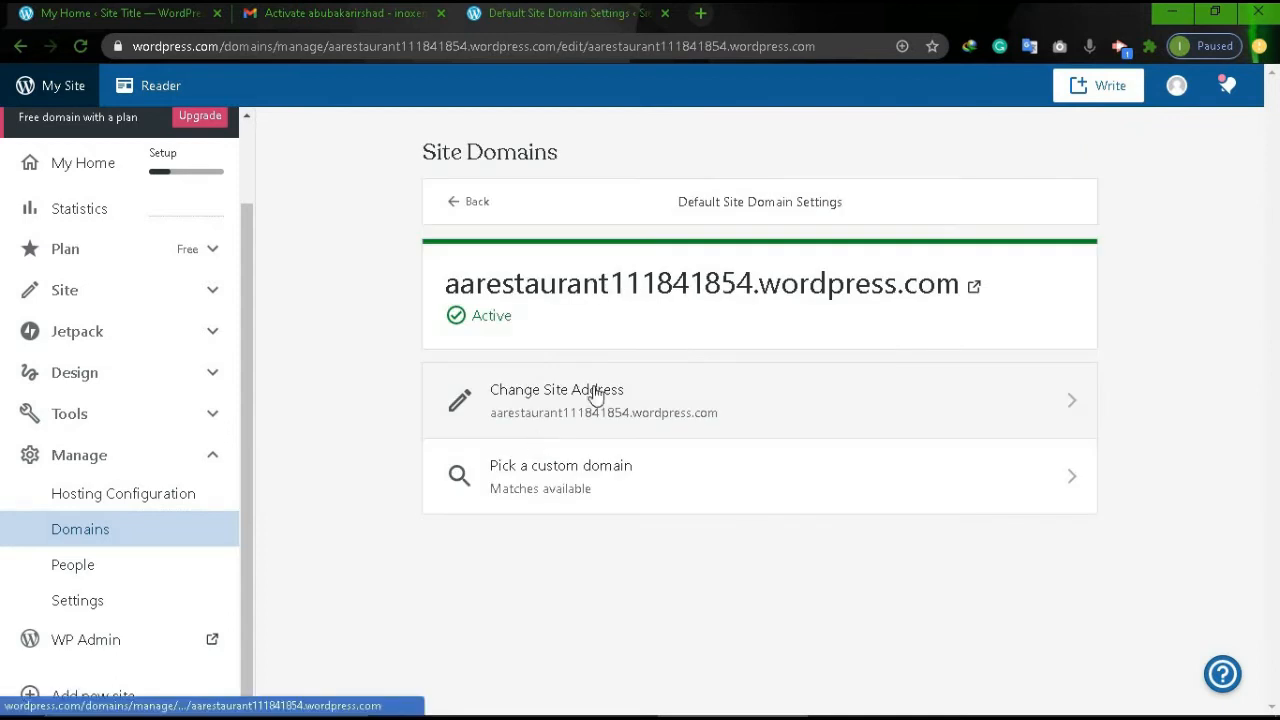
left_click(560, 415)
left_click(652, 374)
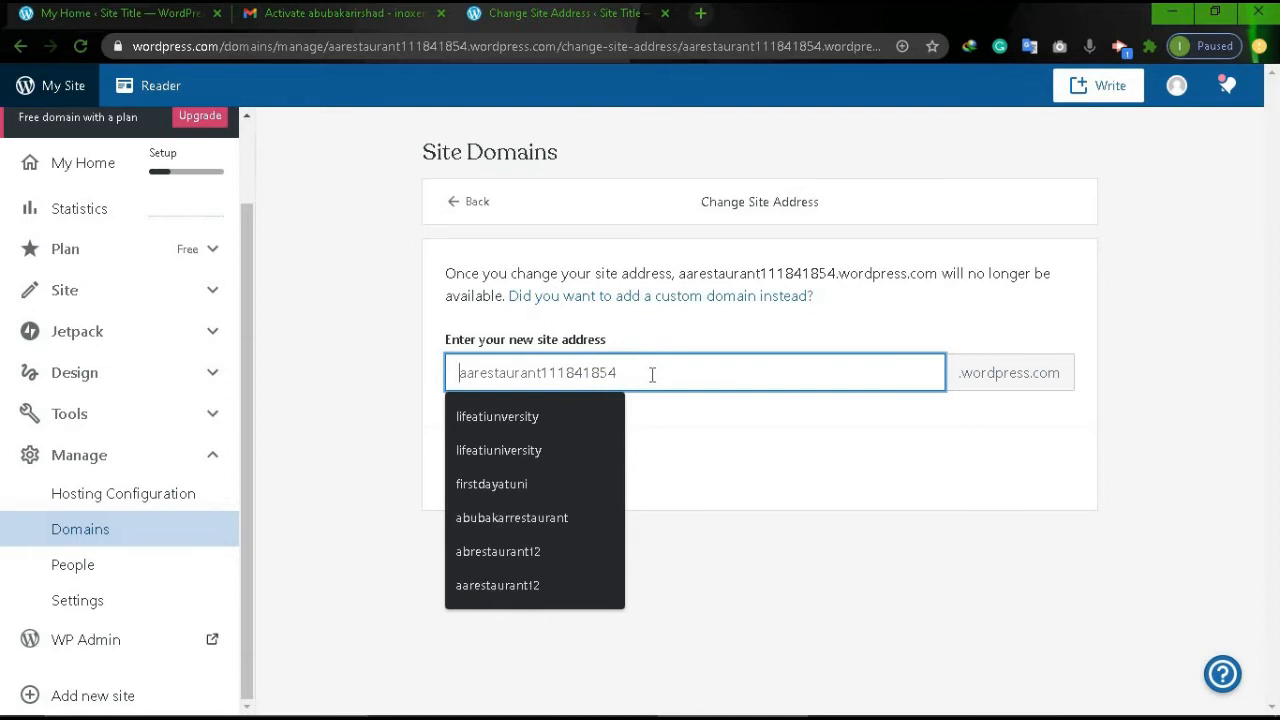
type("aa")
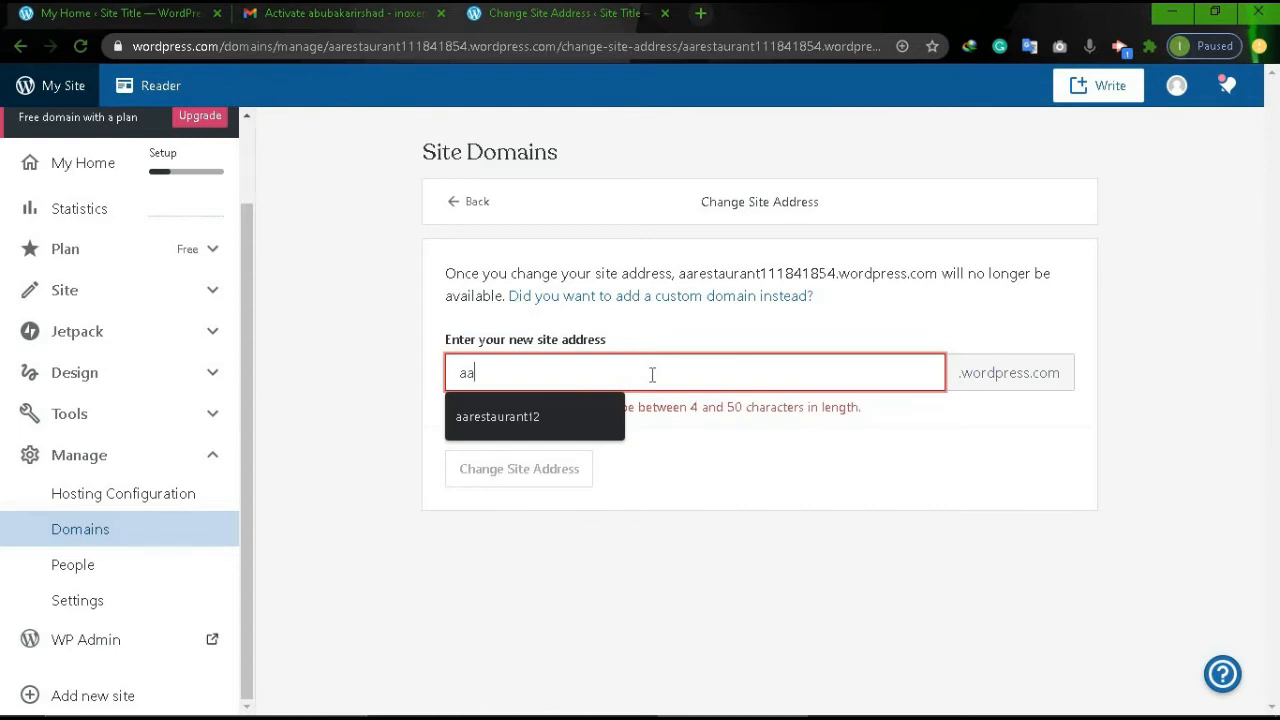
key("Down")
left_click(751, 517)
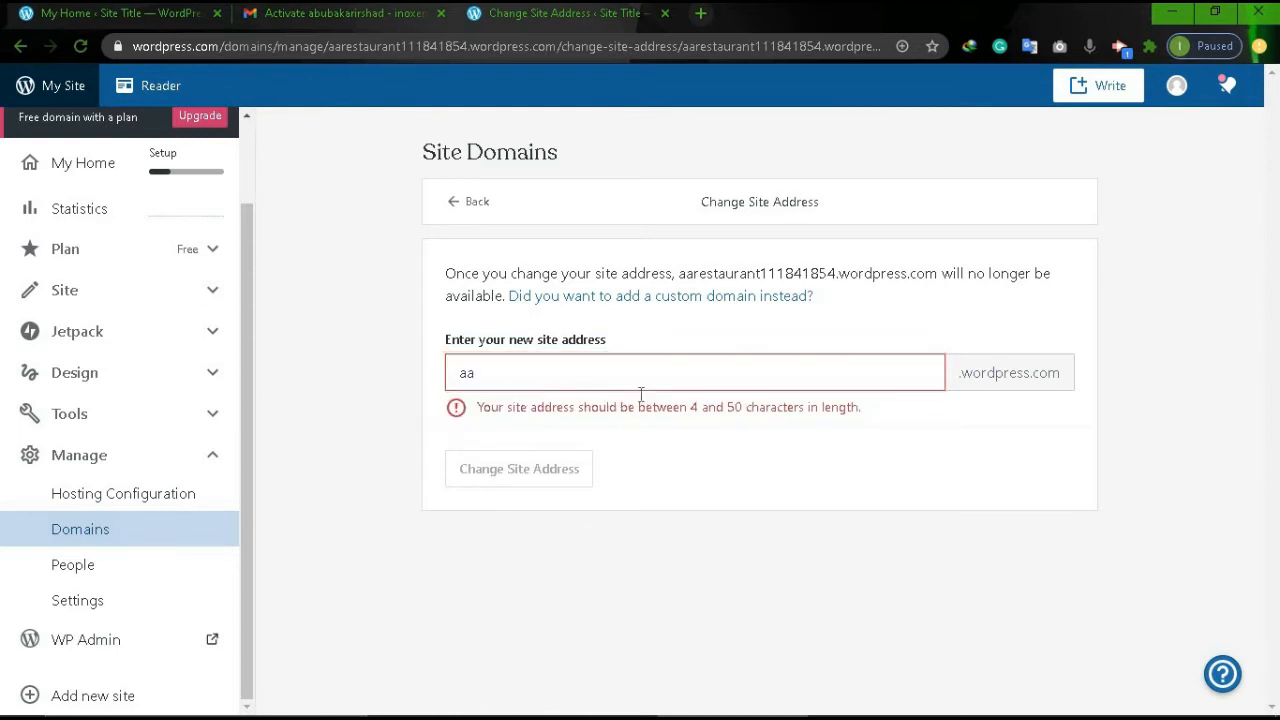
left_click(623, 369)
left_click(503, 430)
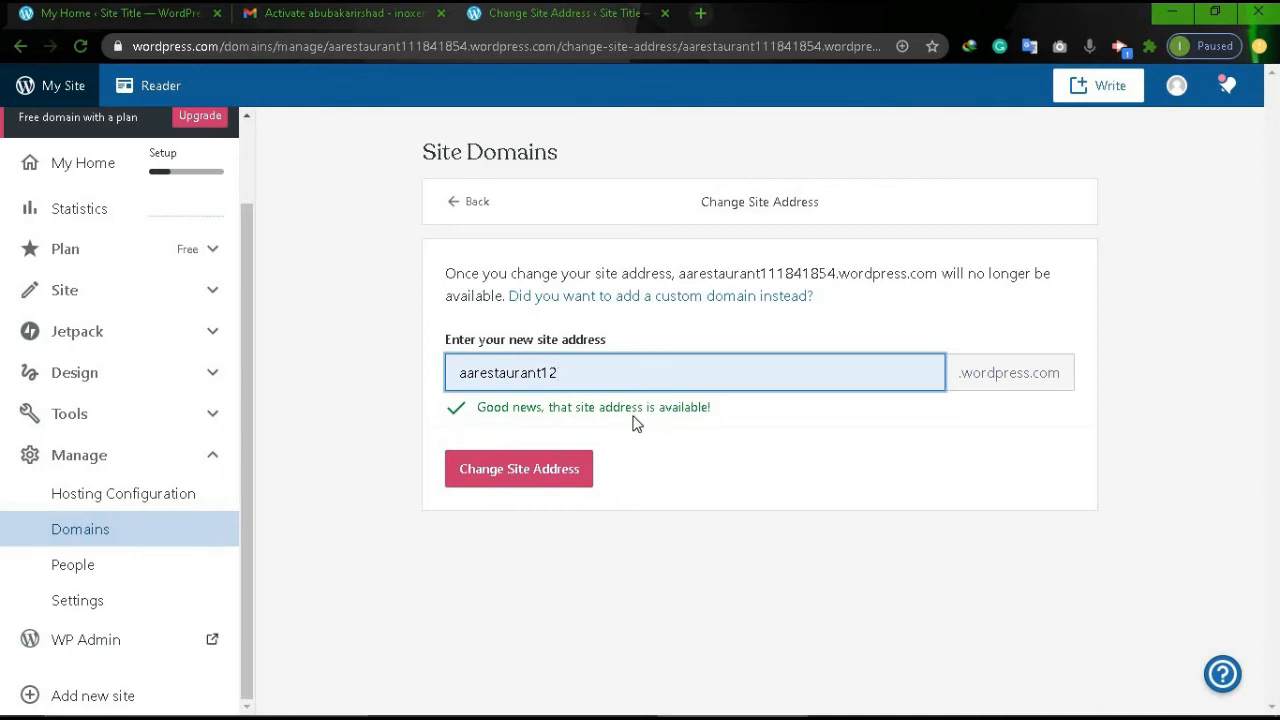
left_click(512, 471)
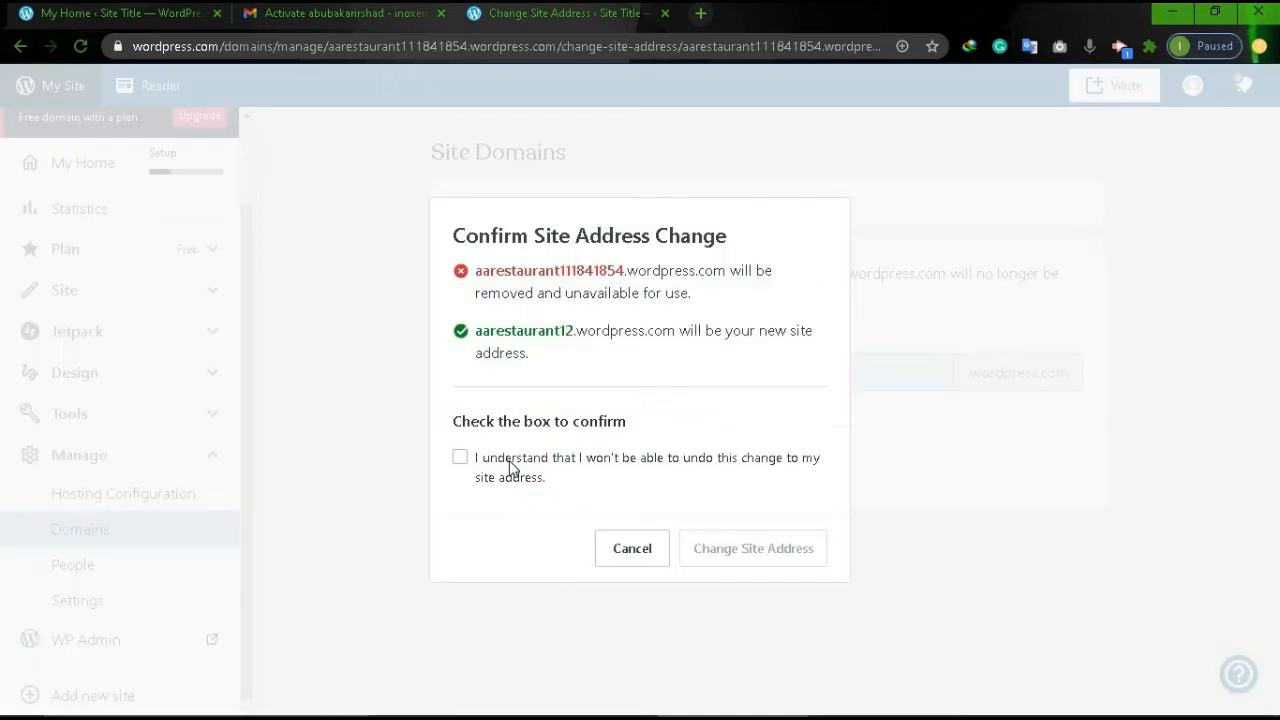
left_click(458, 468)
left_click(715, 553)
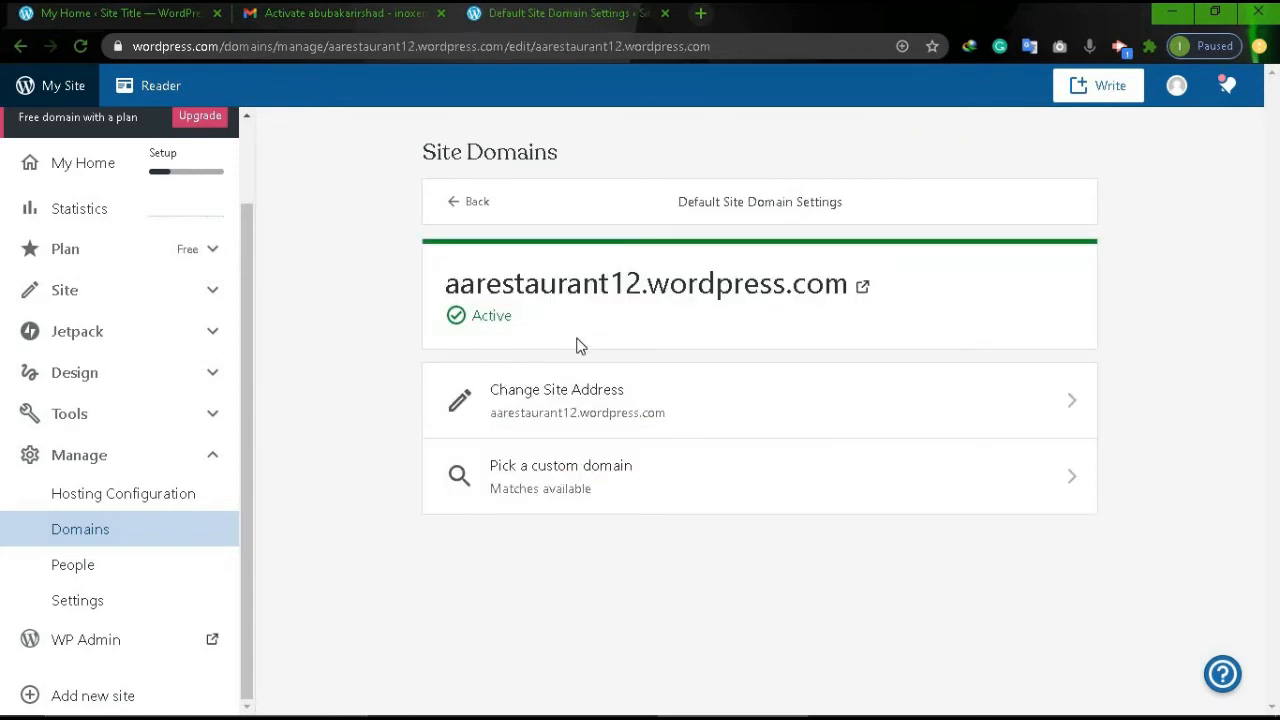
left_click(100, 528)
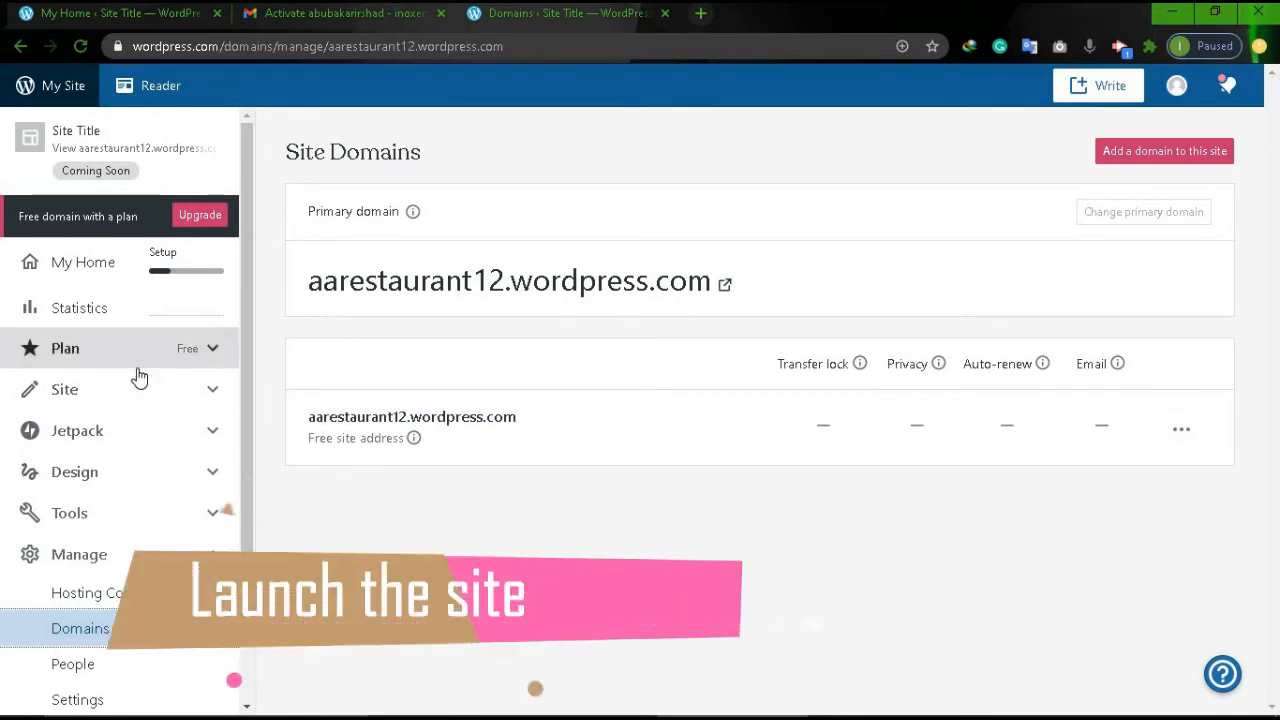
View the live homepage and Blog page, then start launching the site.
left_click(75, 133)
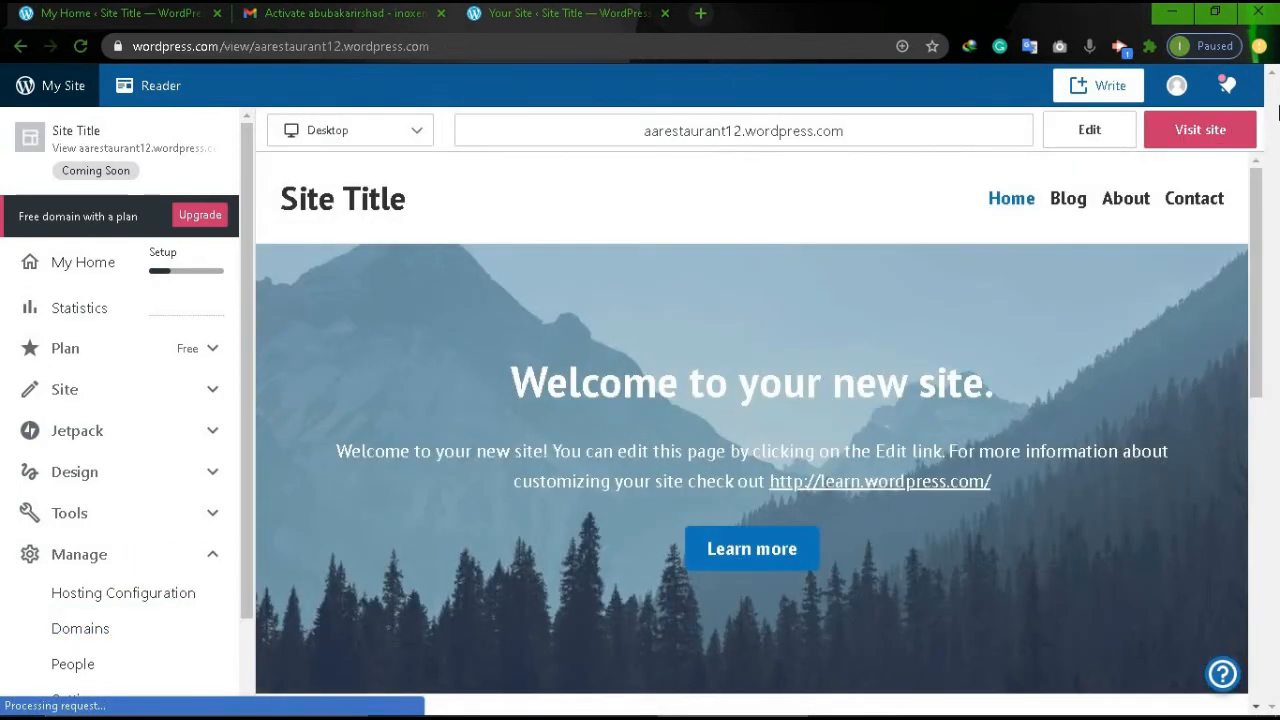
left_click(1200, 143)
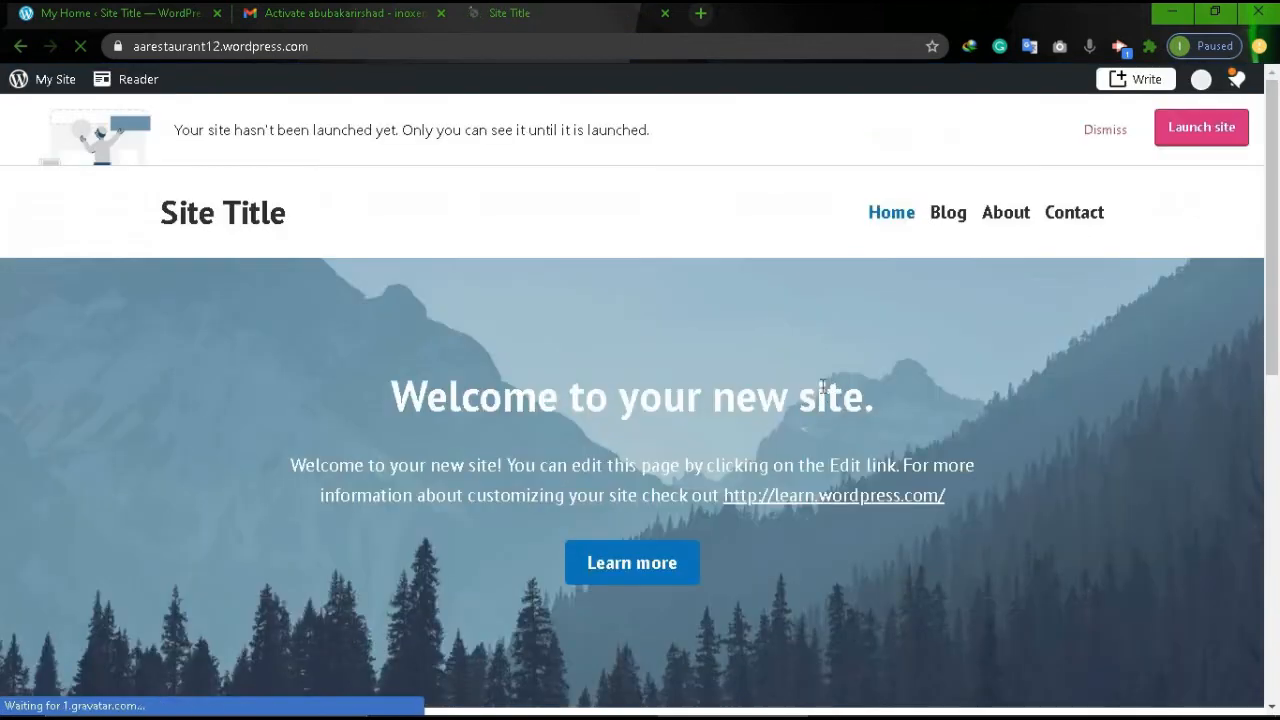
scroll(821, 386, "down", 7)
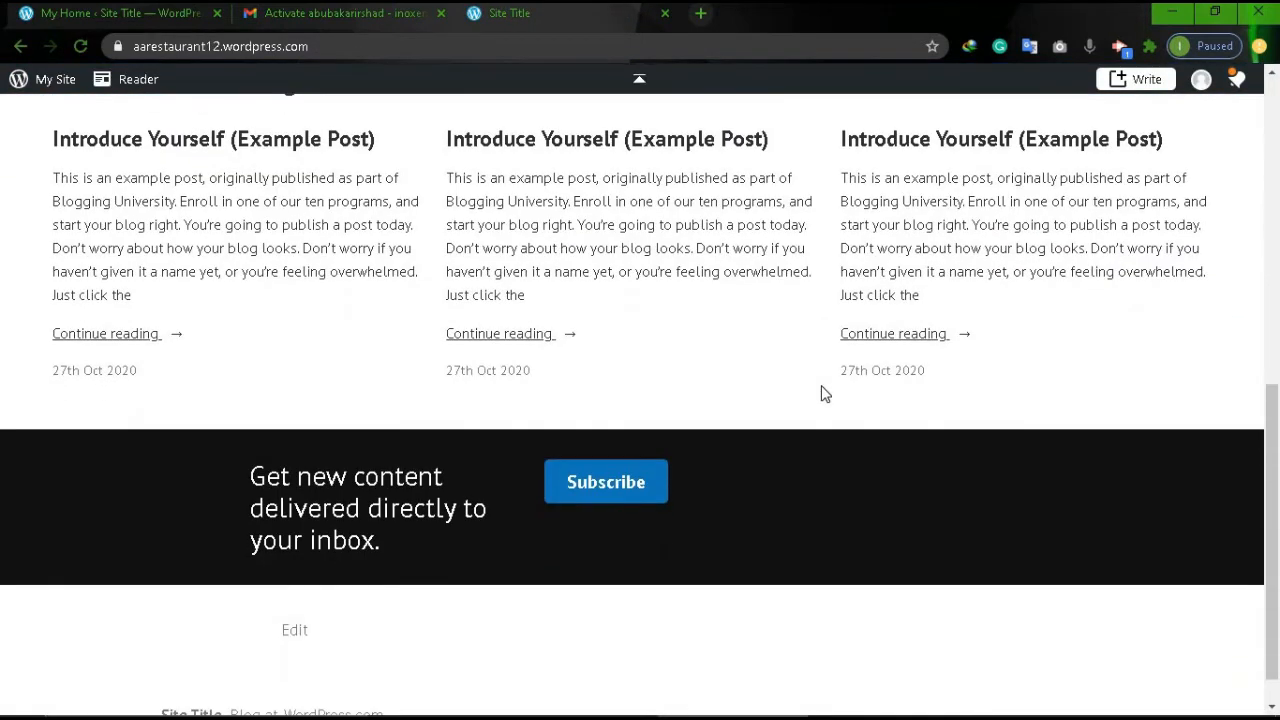
scroll(823, 393, "up", 5)
scroll(821, 393, "up", 3)
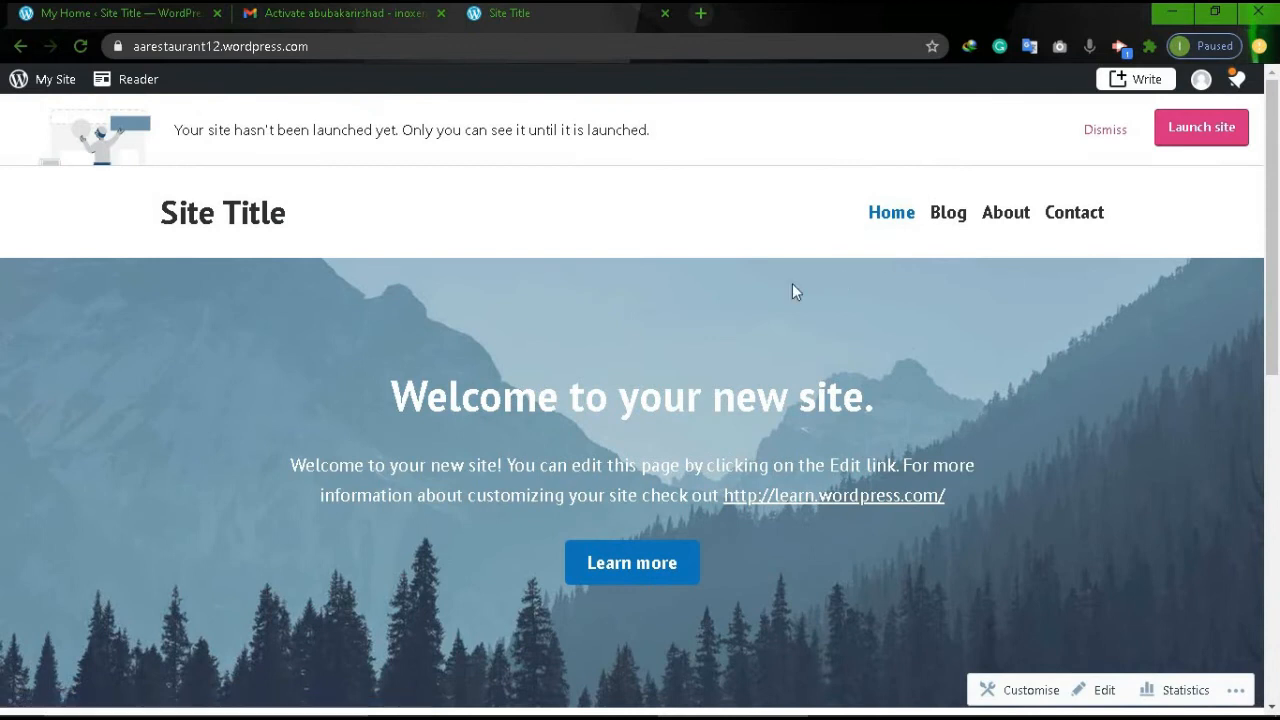
left_click(948, 213)
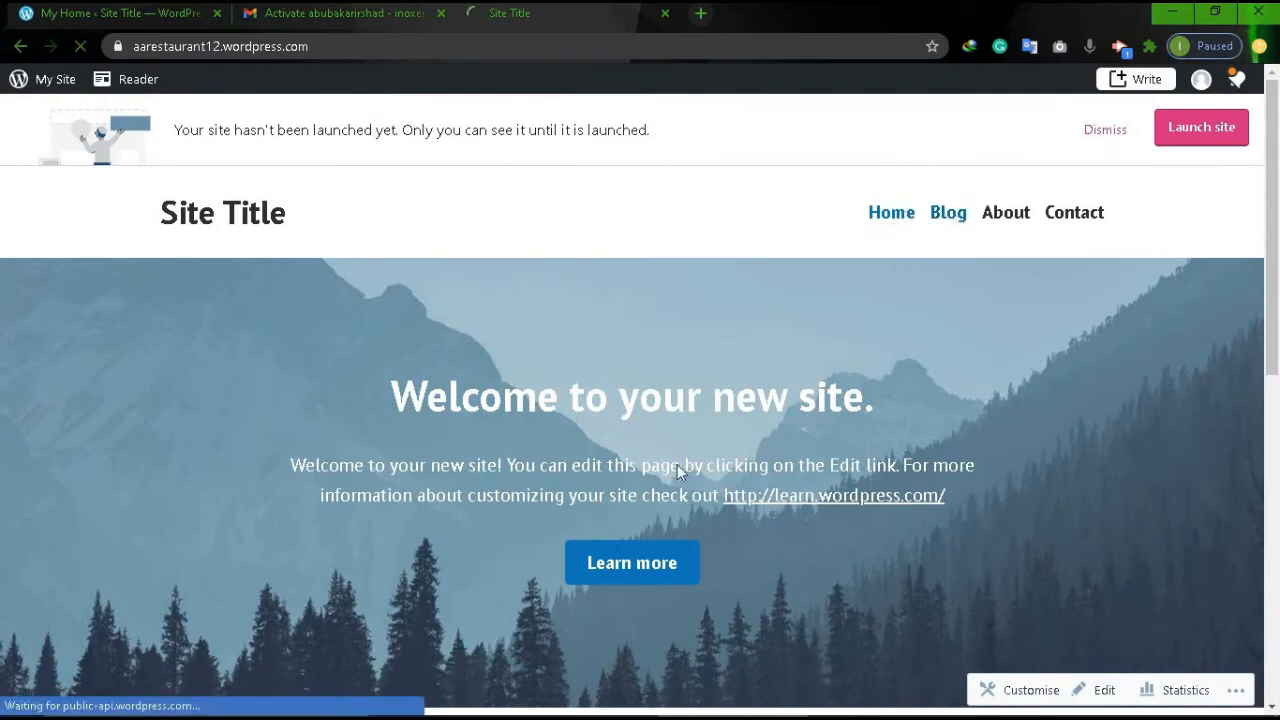
scroll(626, 483, "down", 4)
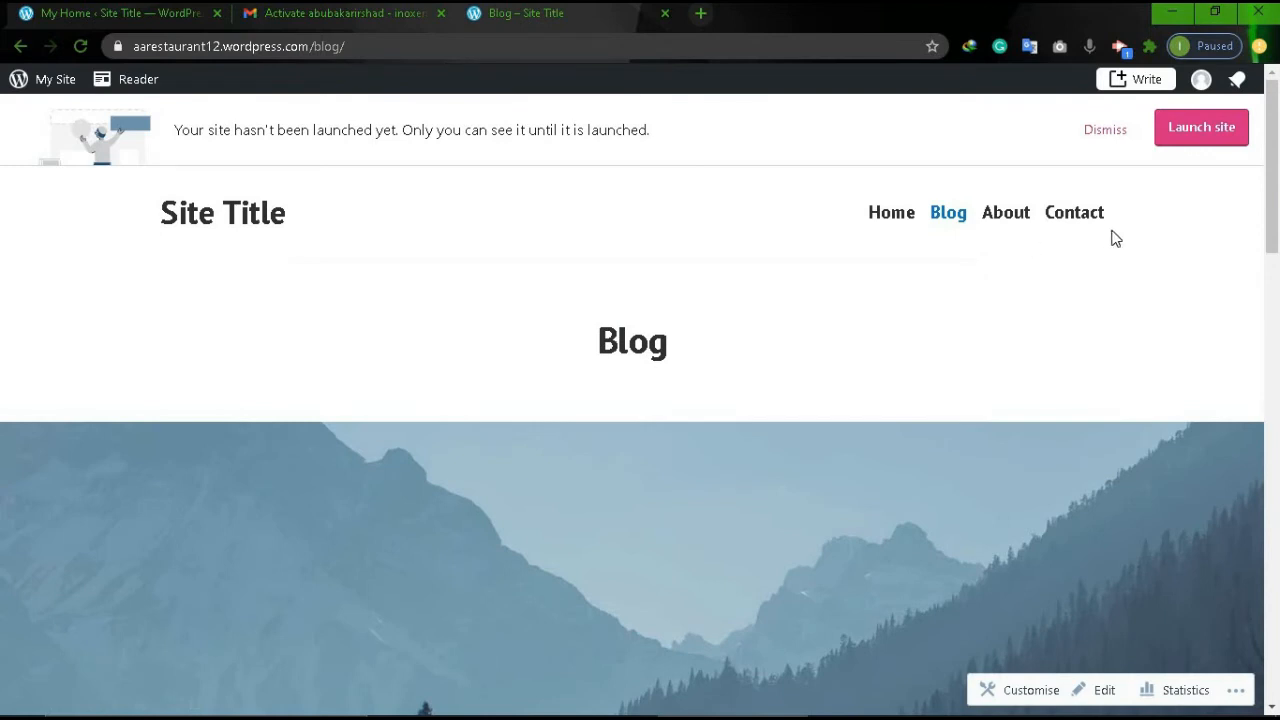
left_click(1197, 134)
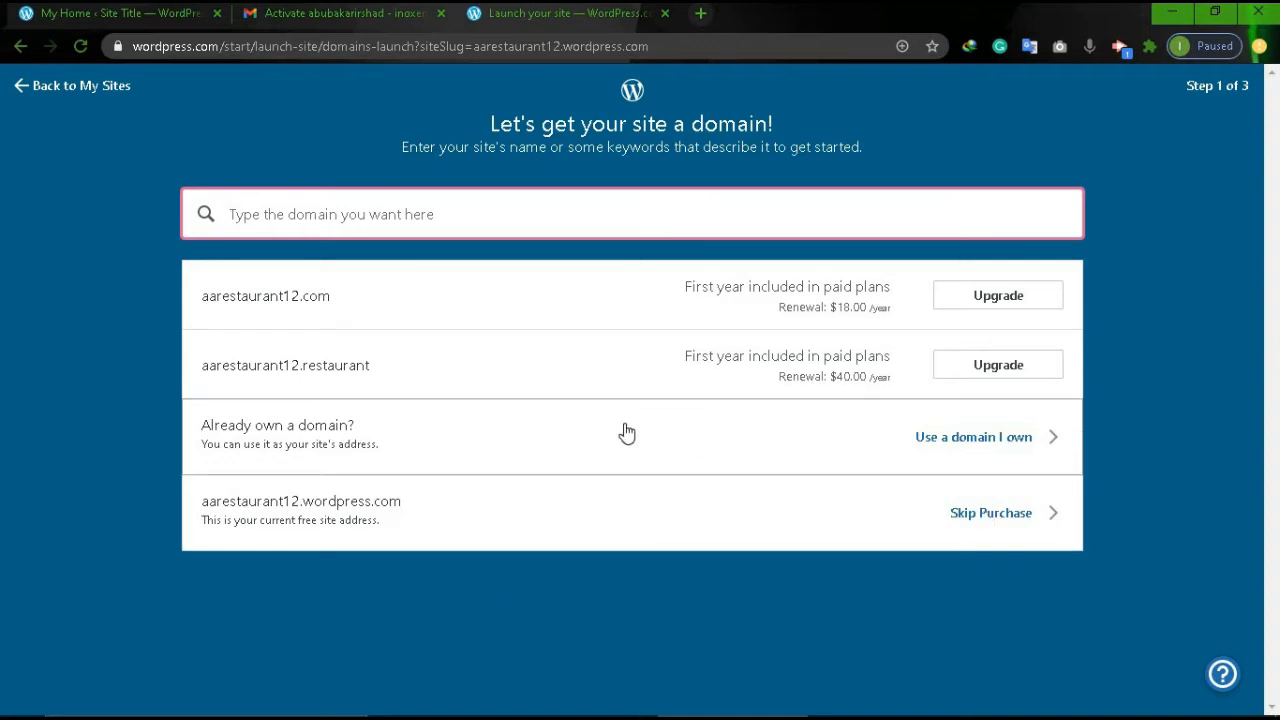
Skip buying a custom domain and continue with the free site plan.
left_click(978, 520)
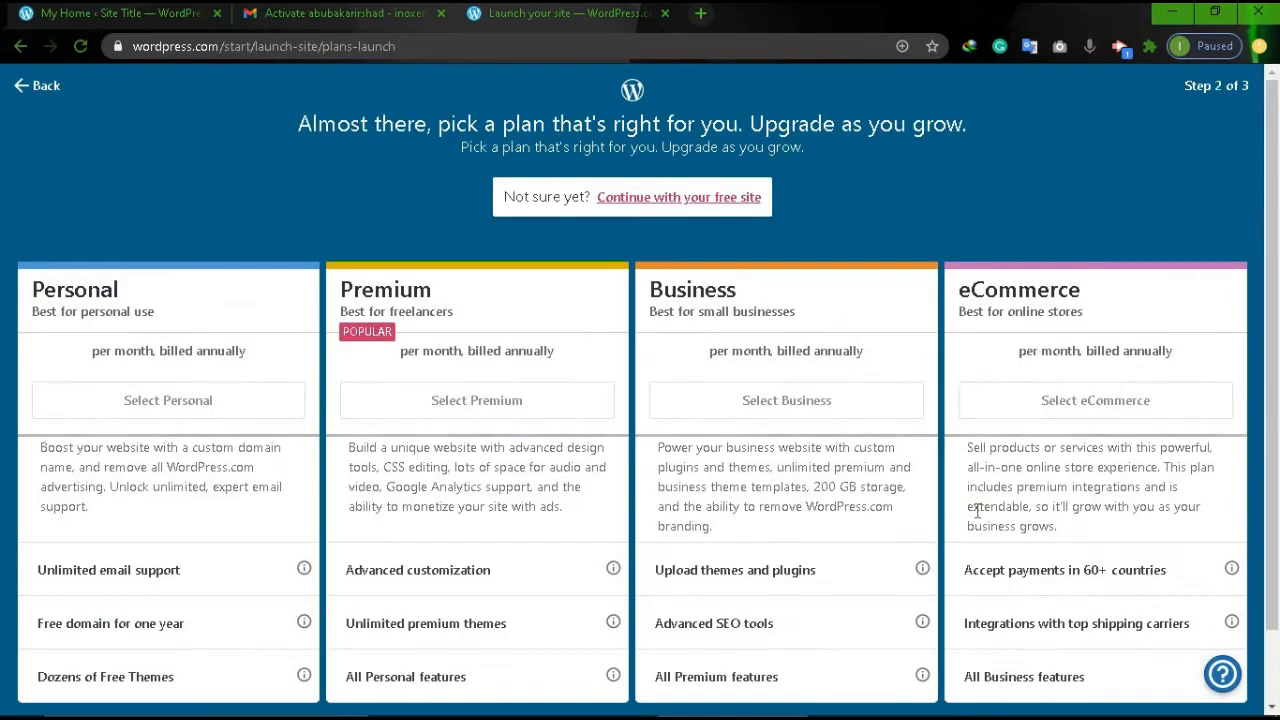
scroll(977, 514, "down", 1)
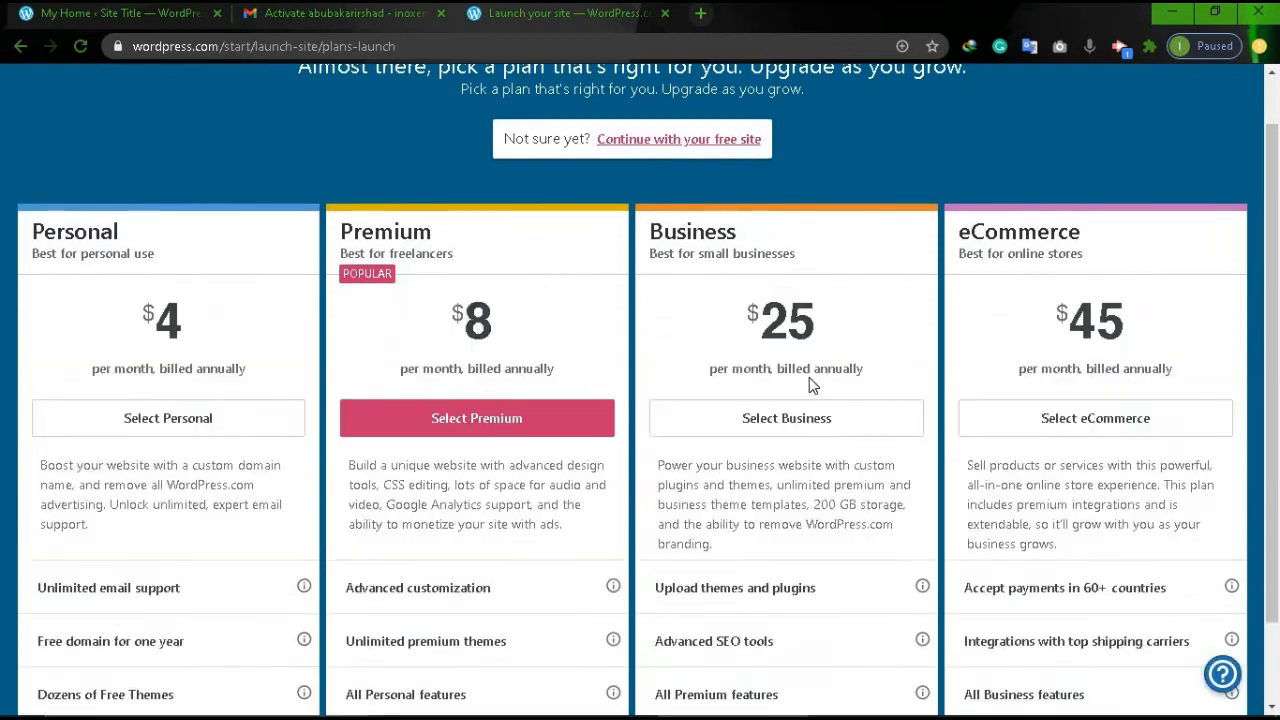
left_click(662, 139)
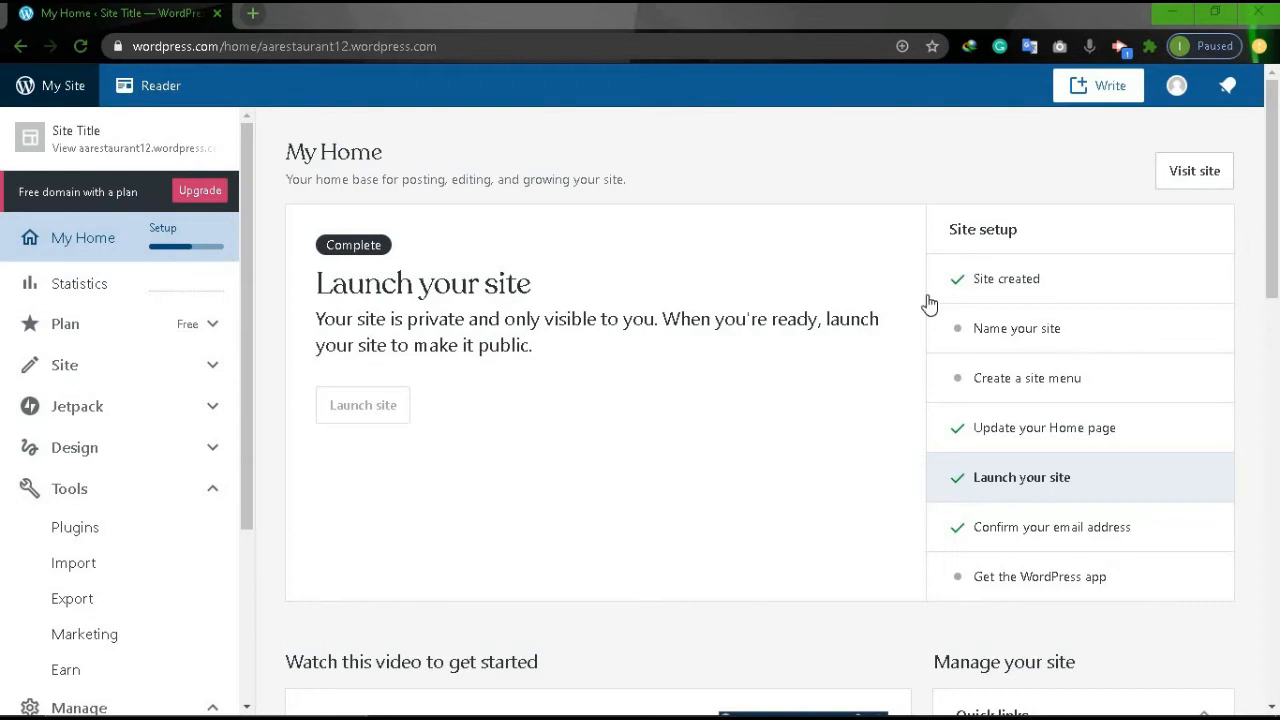
Set the site title 'AA Restaurant' and tagline 'A Famous Restaurant', then save.
left_click(1005, 347)
left_click(396, 420)
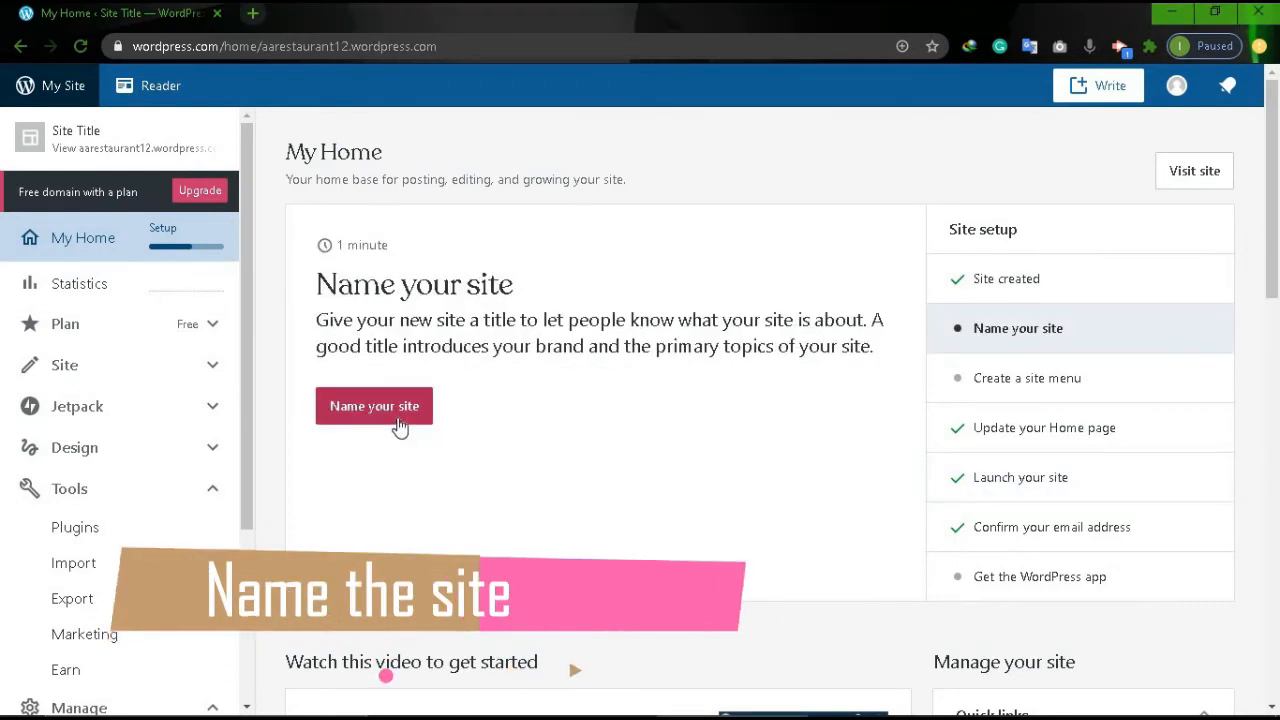
left_click(661, 363)
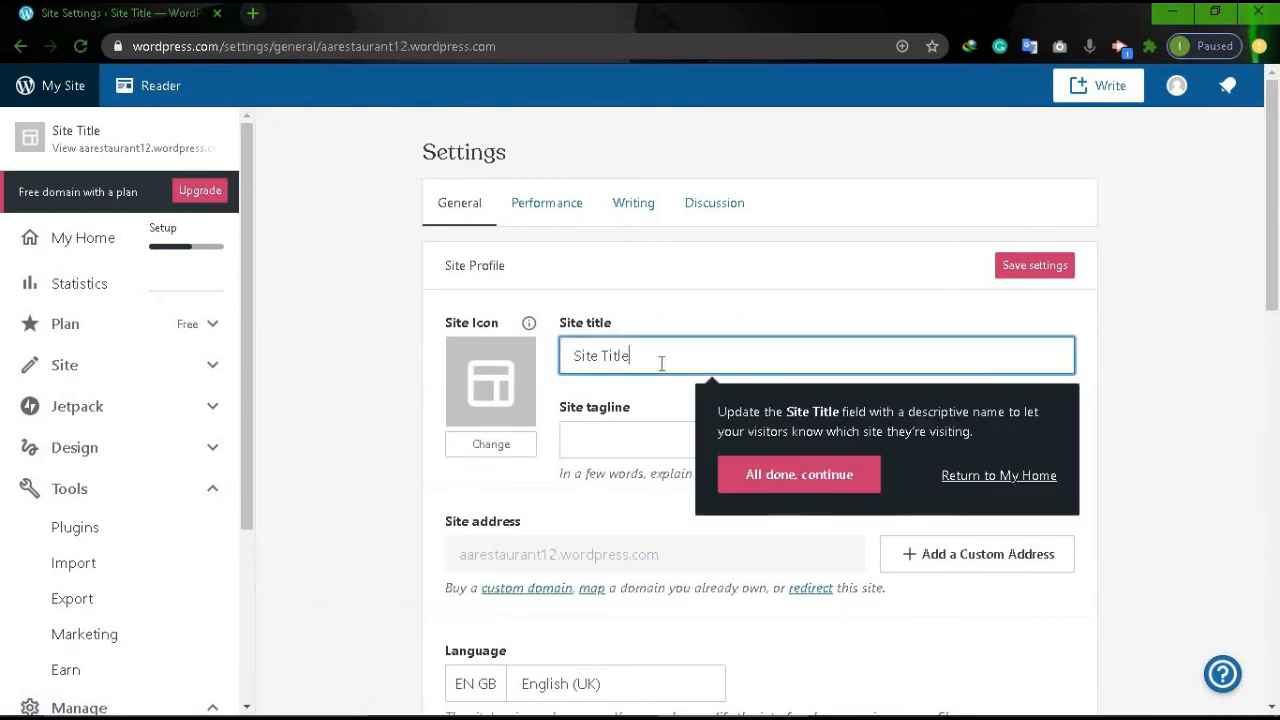
key("BackSpace")
key("BackSpace")
key("BackSpace")
key("BackSpace")
key("BackSpace")
key("BackSpace")
key("BackSpace")
key("BackSpace")
type("A")
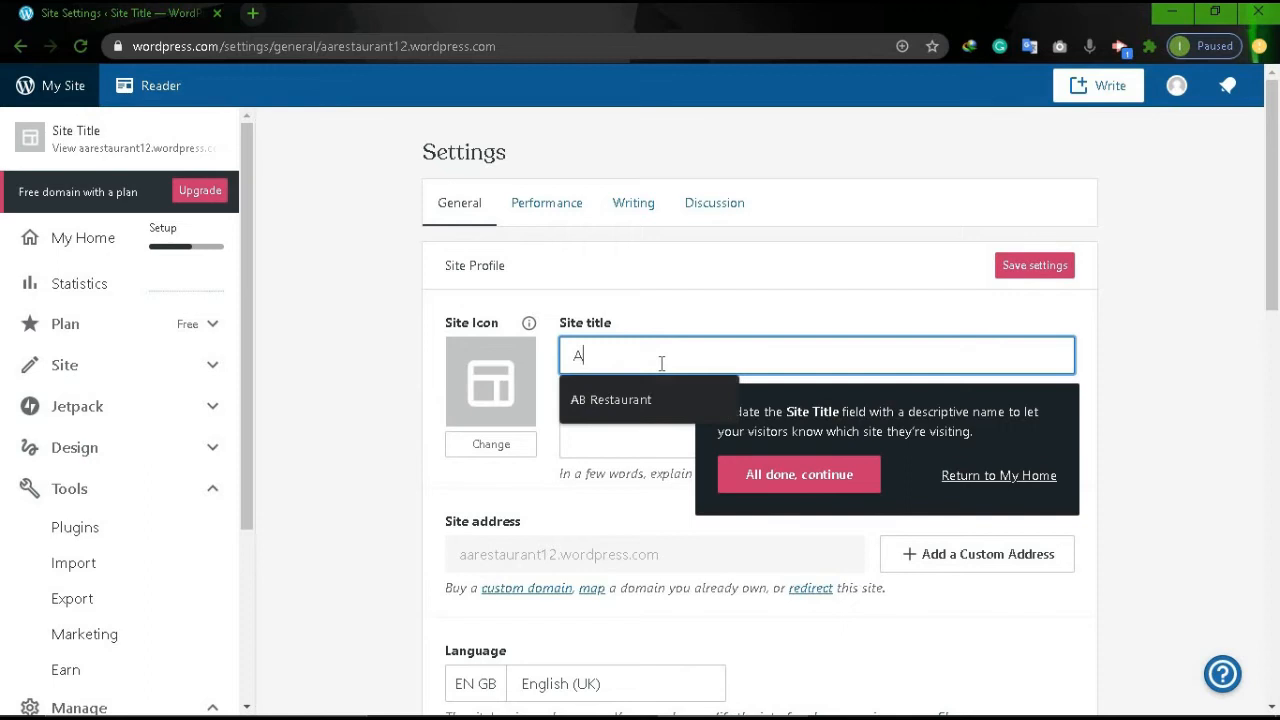
type("A Re")
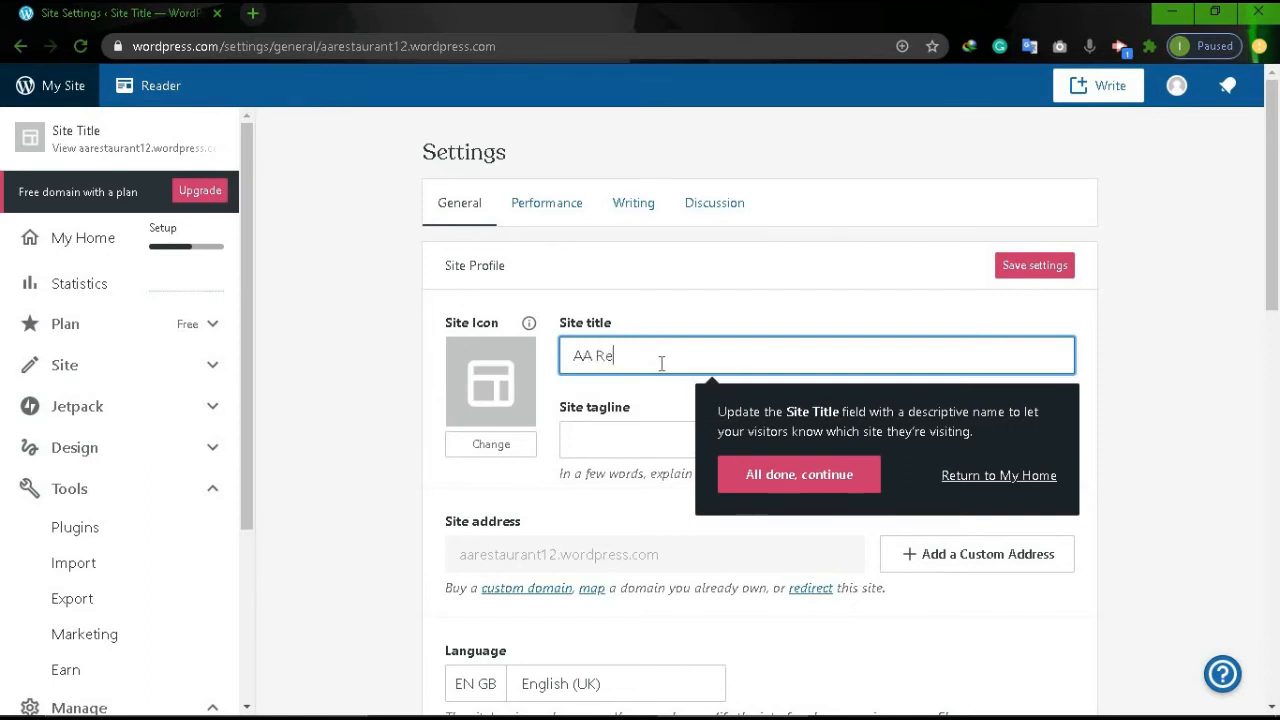
type("staurant")
left_click(657, 449)
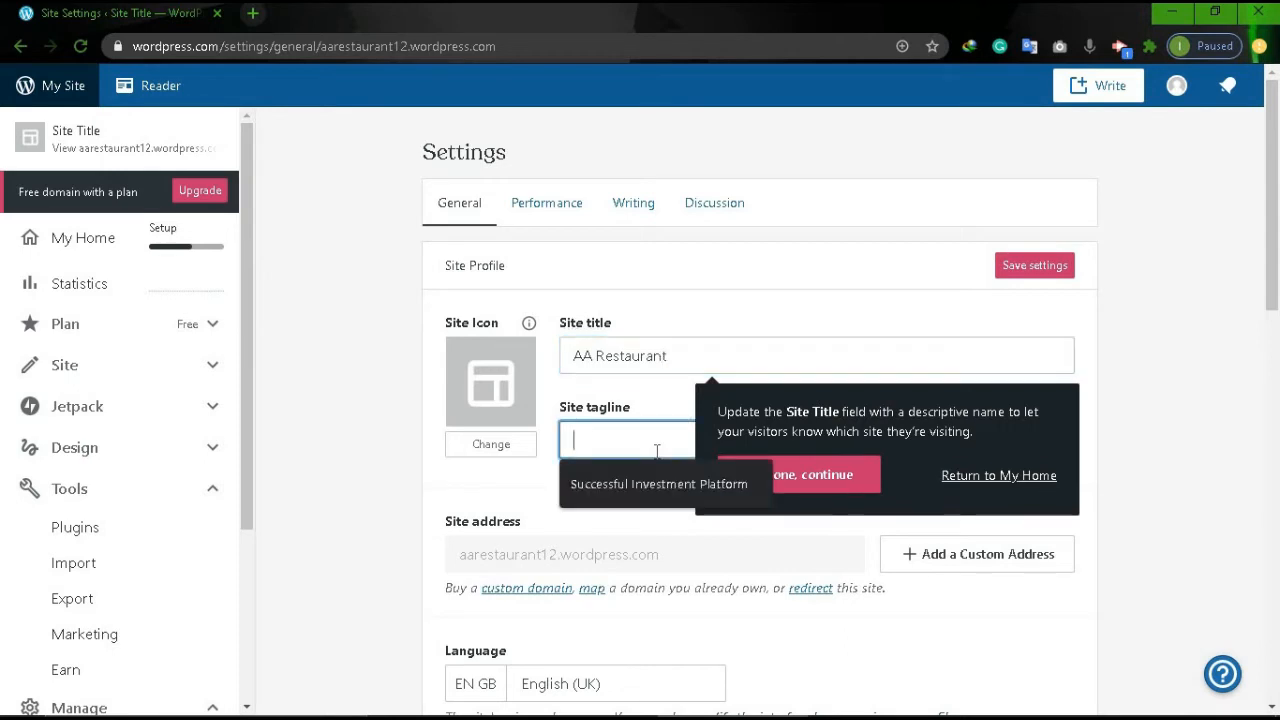
type("A ")
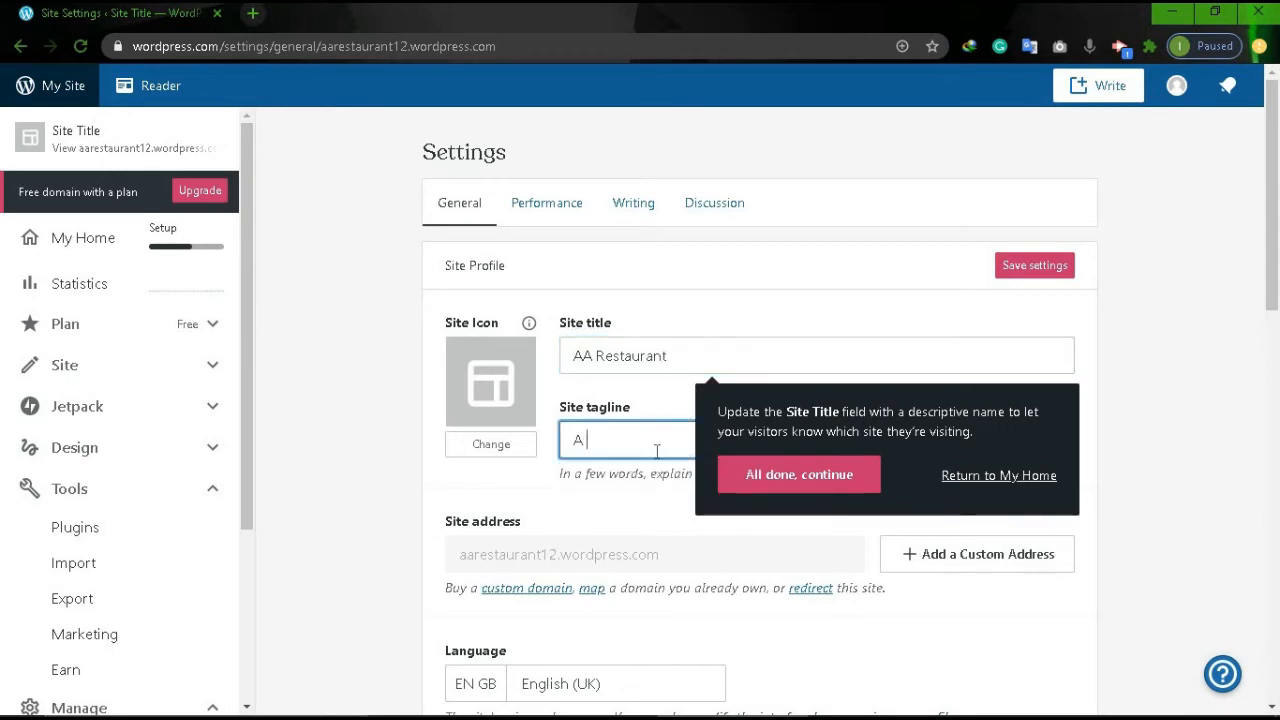
type("Fa")
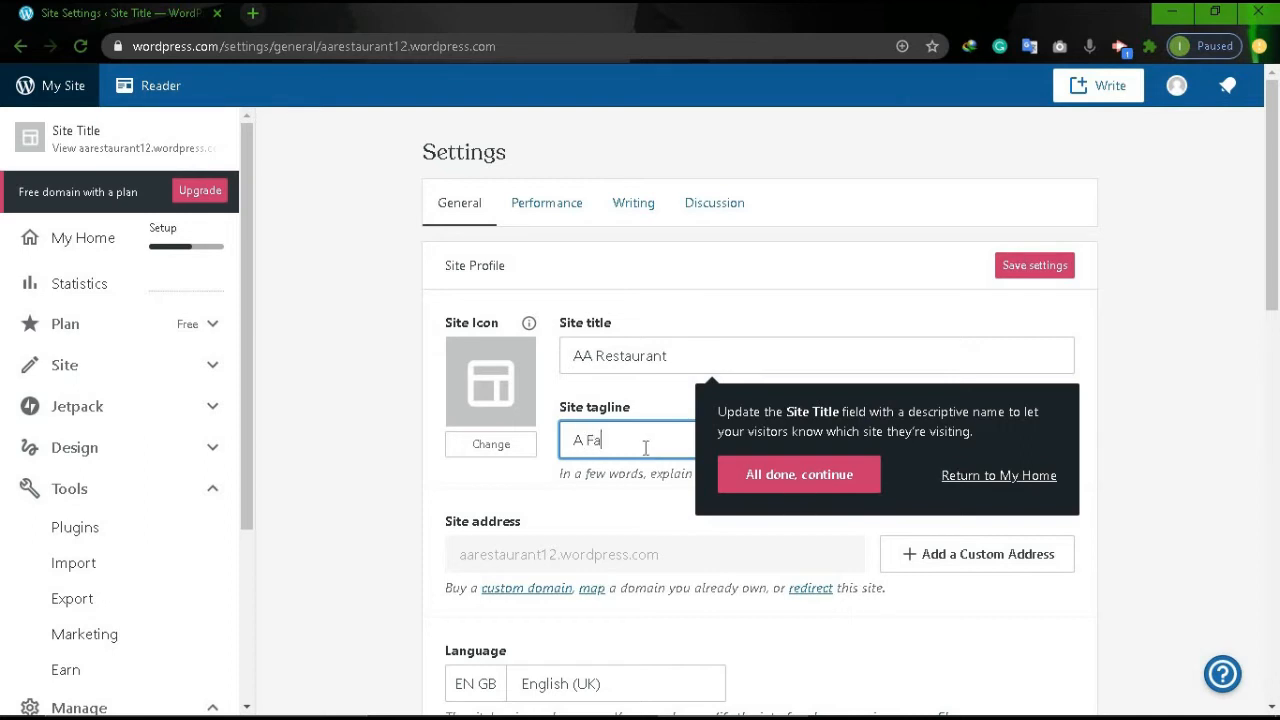
type("o")
type("mous")
type(" Resta")
type("ura")
left_click(847, 478)
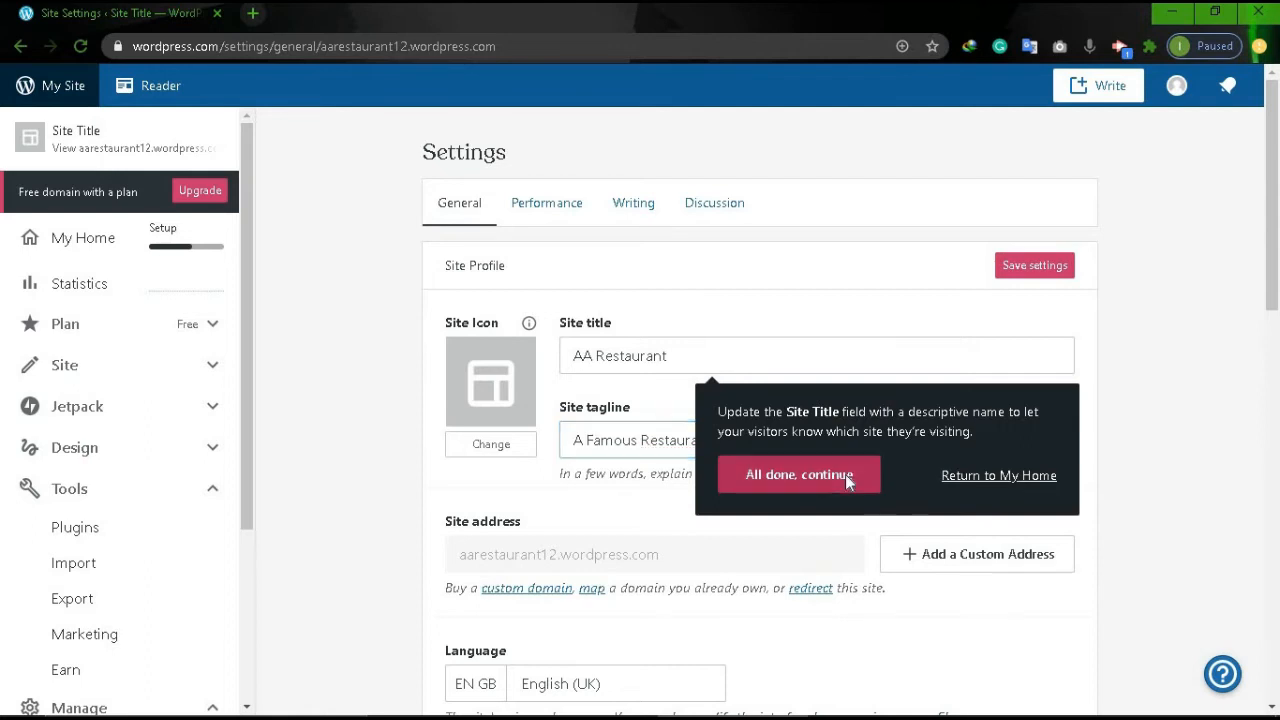
left_click(1033, 270)
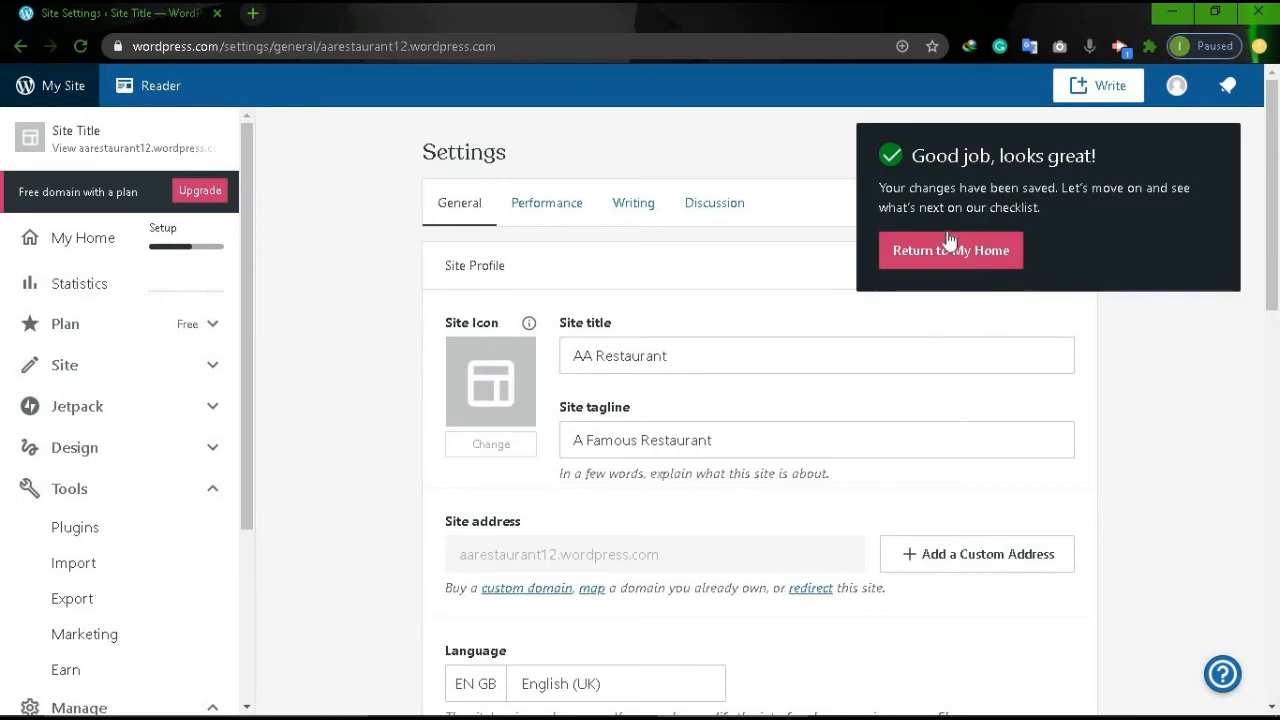
Return to the My Home checklist and open WP Admin in a new tab.
left_click(965, 255)
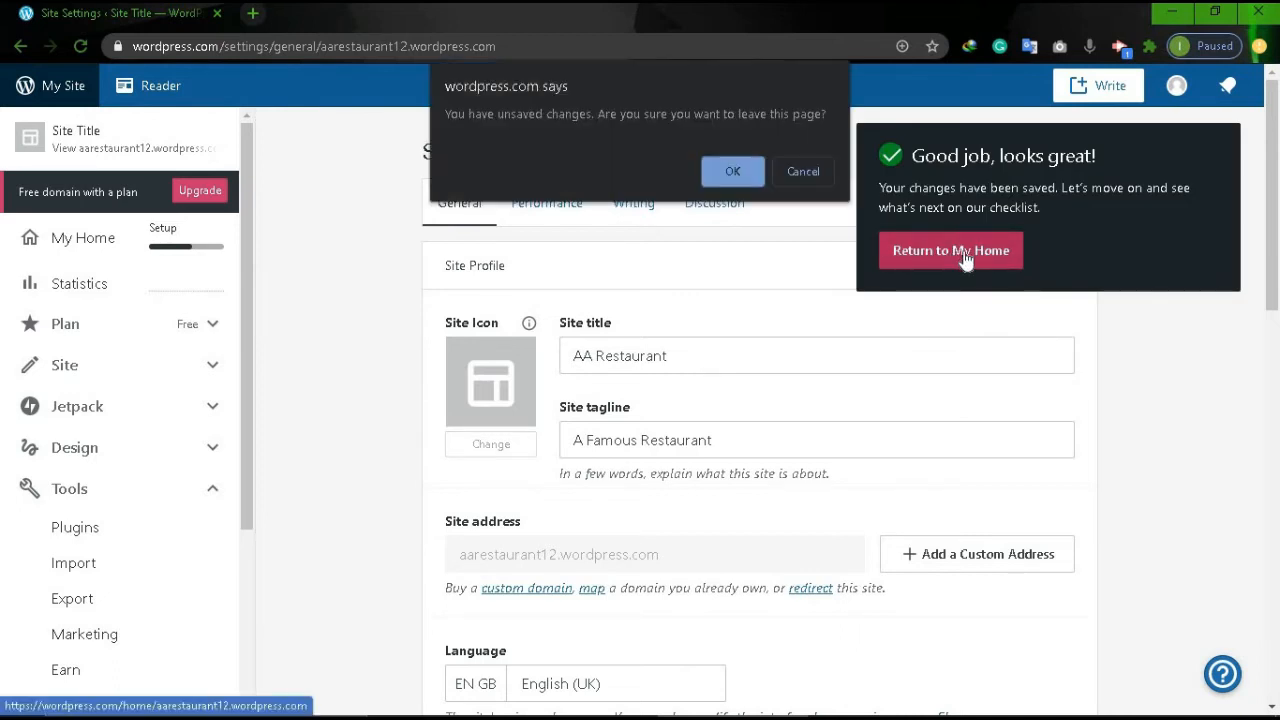
left_click(742, 170)
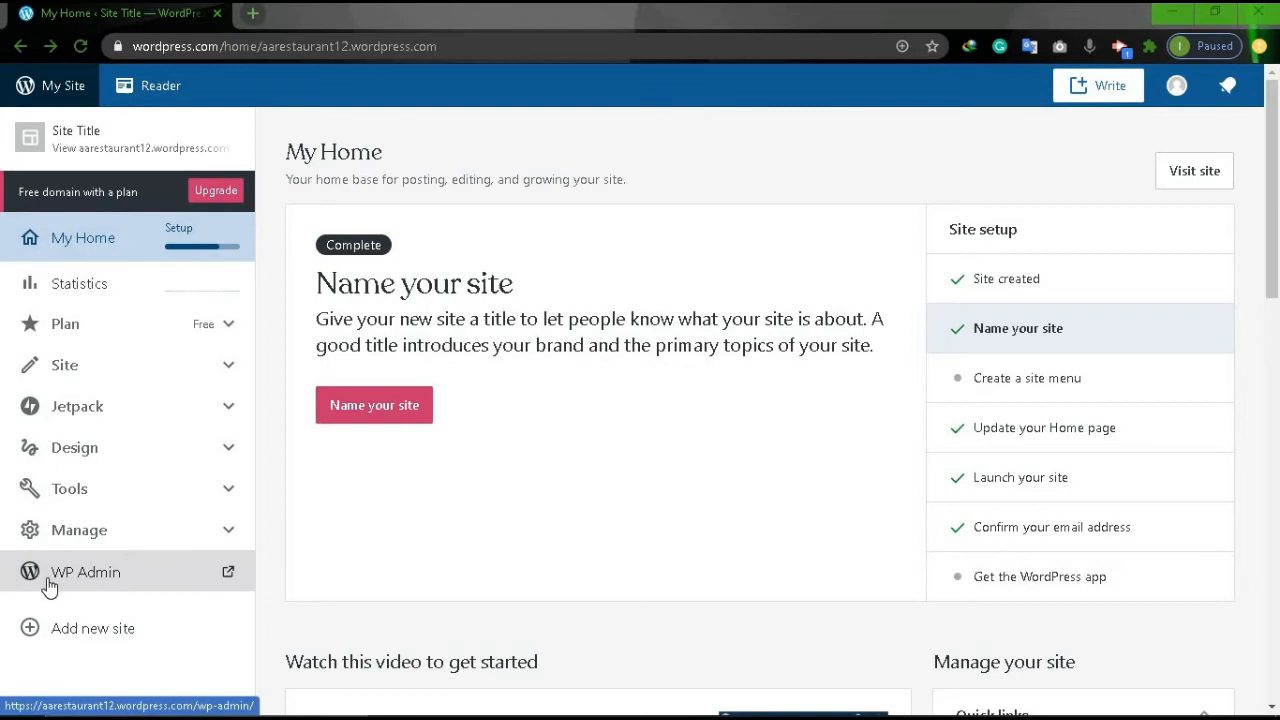
left_click(103, 590)
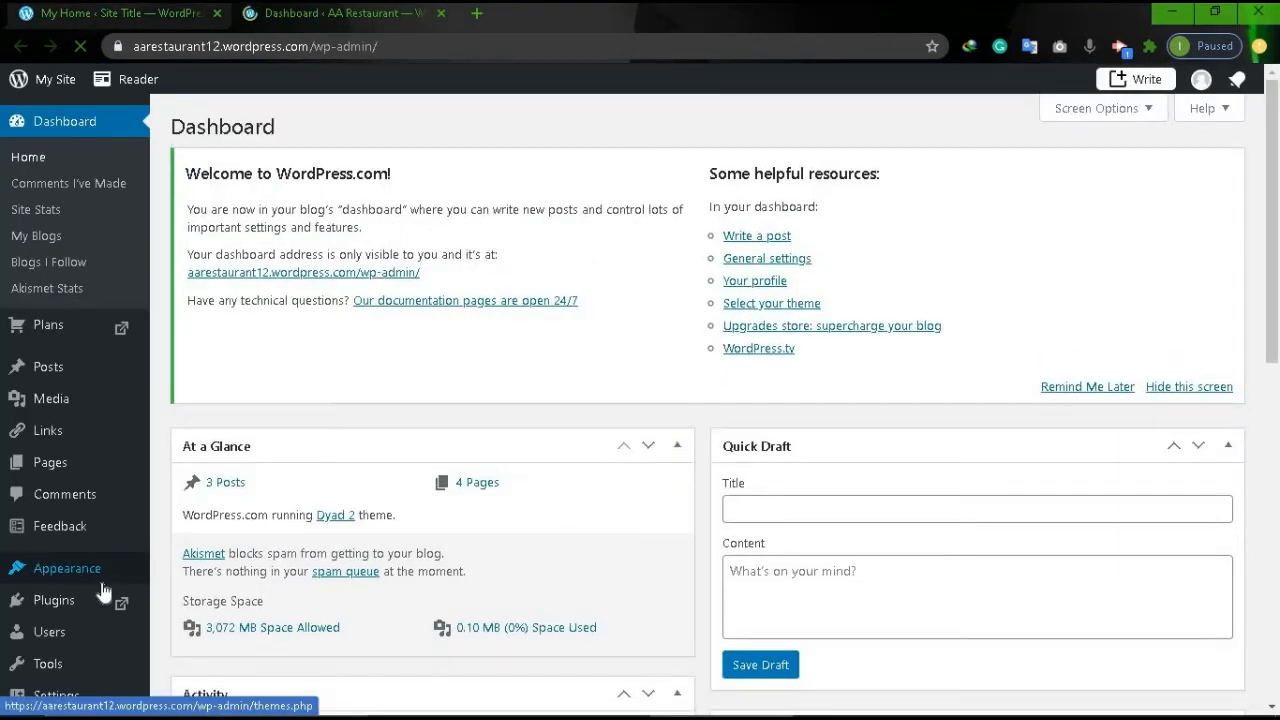
Activate the Rockfield theme from Appearance > Themes in WP Admin.
mouse_move(101, 428)
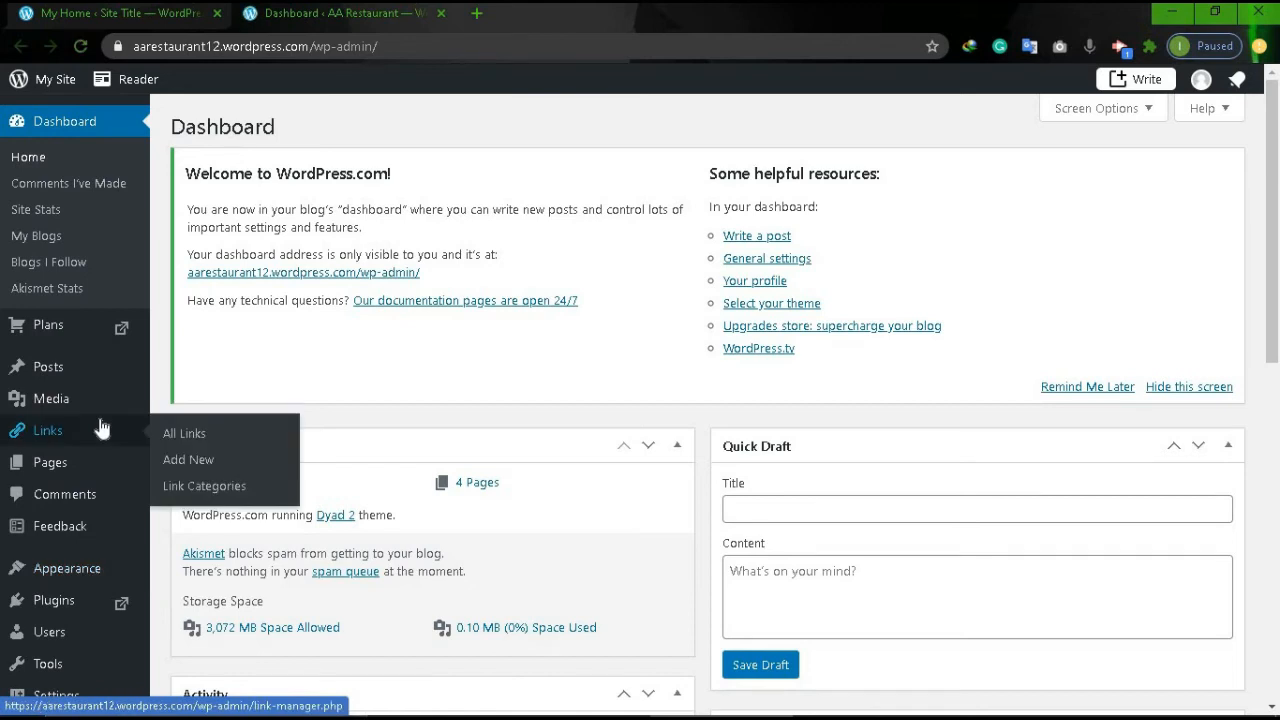
mouse_move(48, 572)
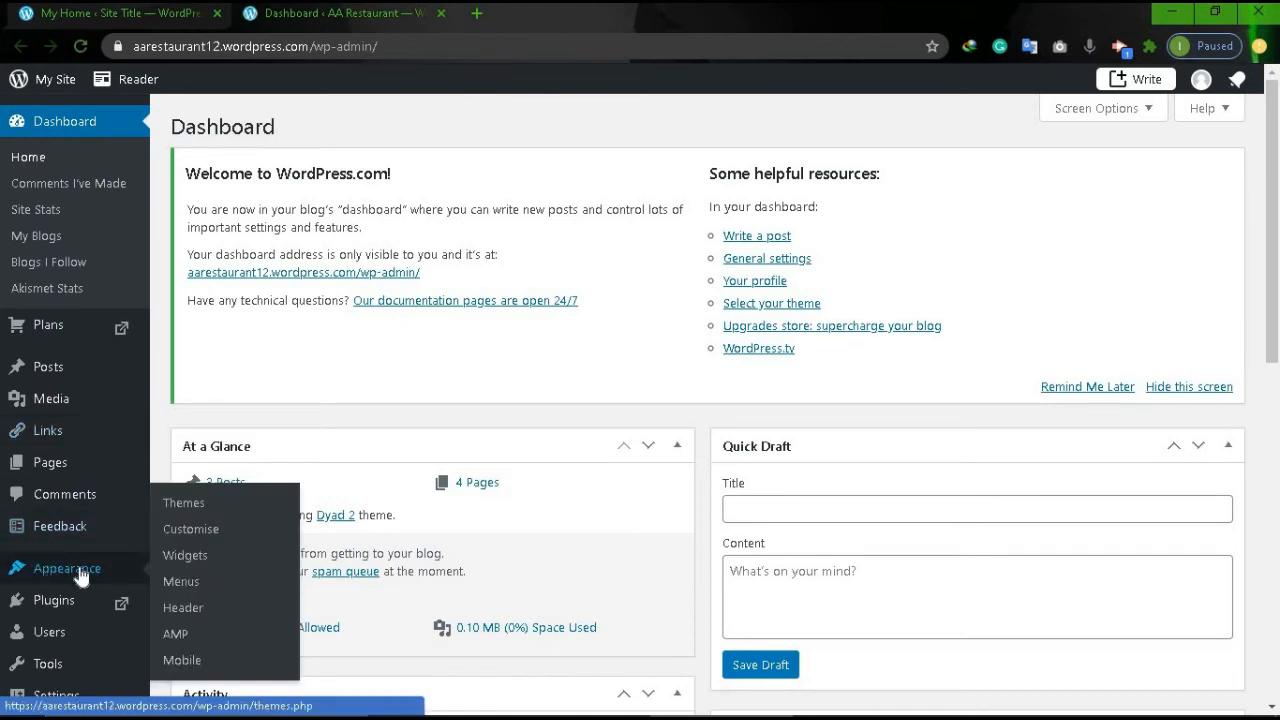
left_click(197, 507)
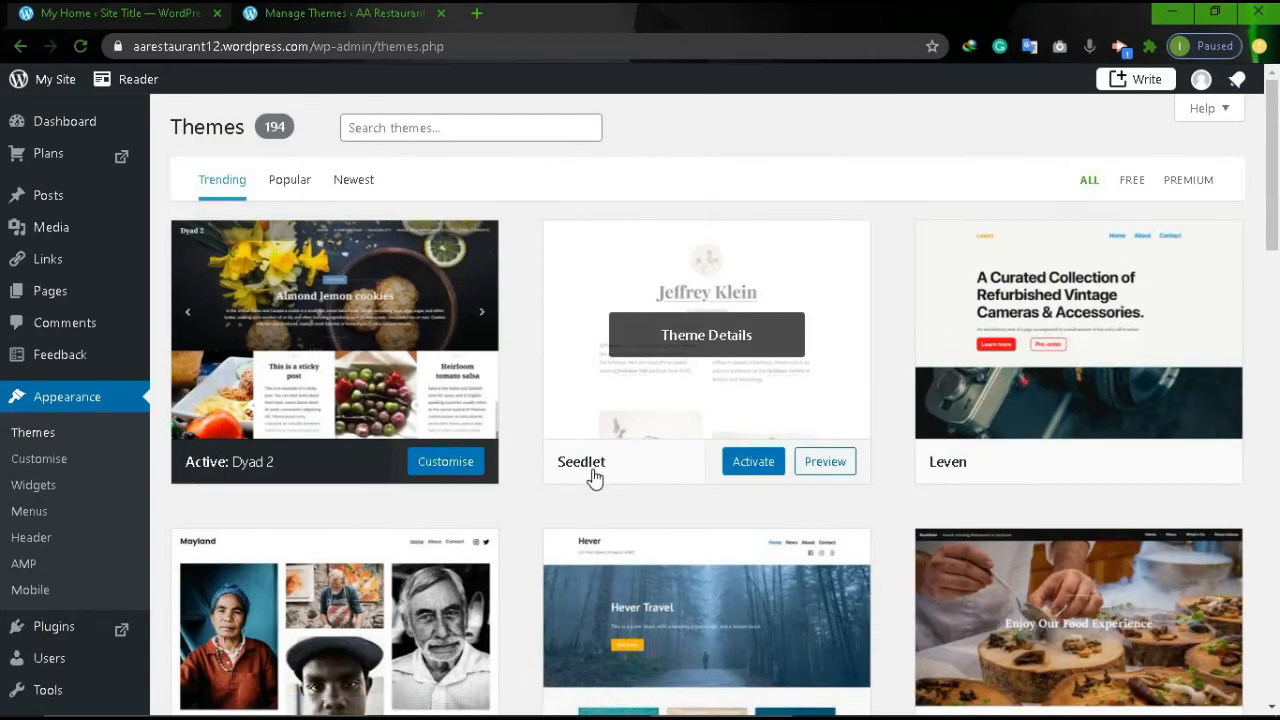
scroll(592, 478, "down", 1)
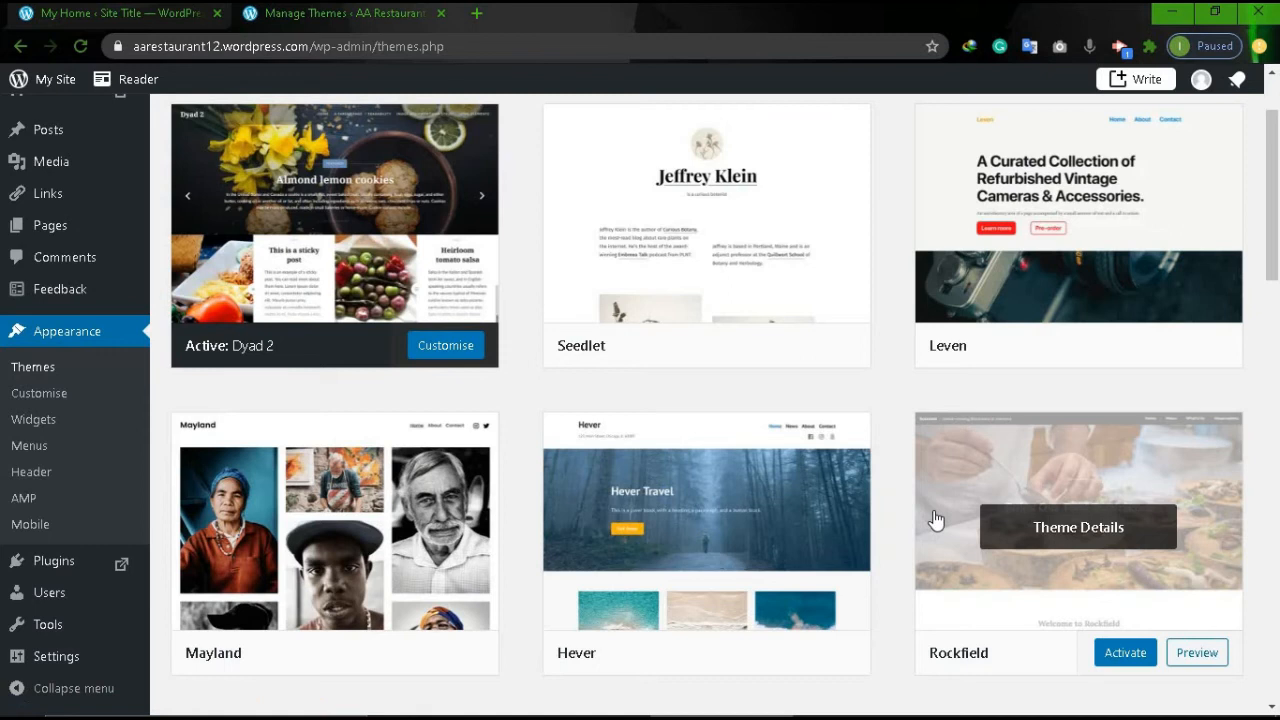
scroll(1018, 516, "down", 2)
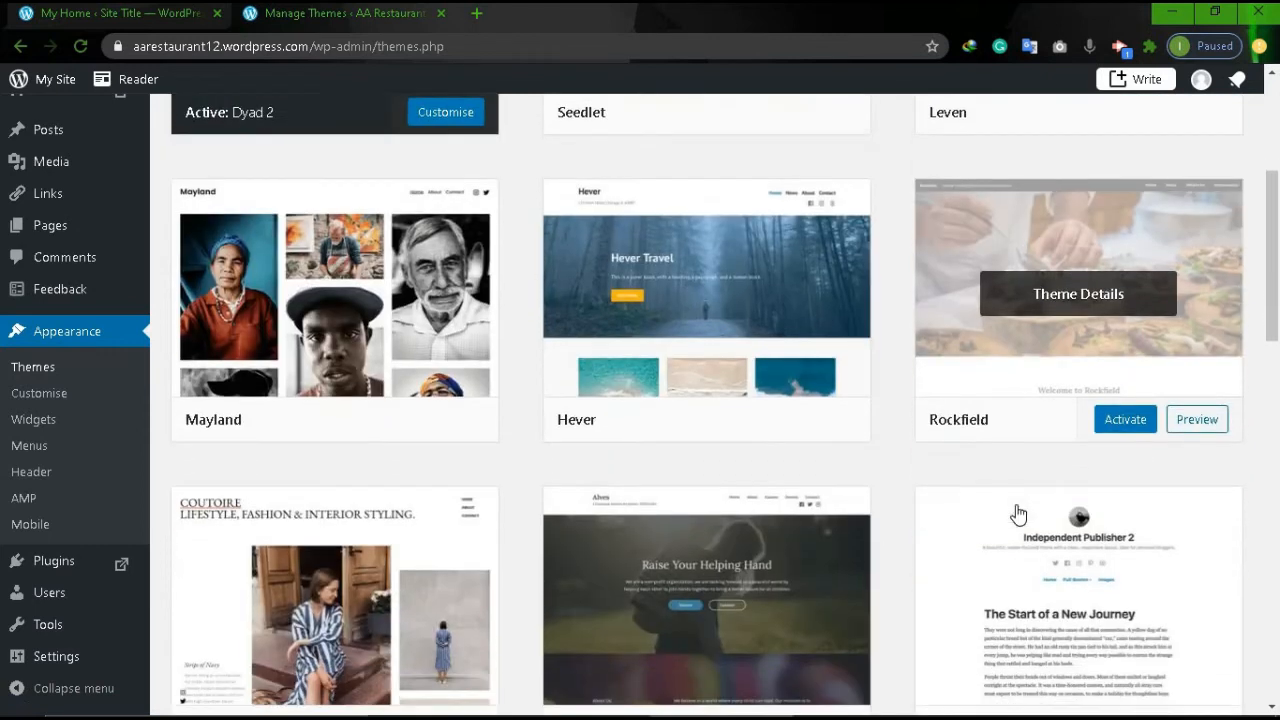
left_click(1126, 414)
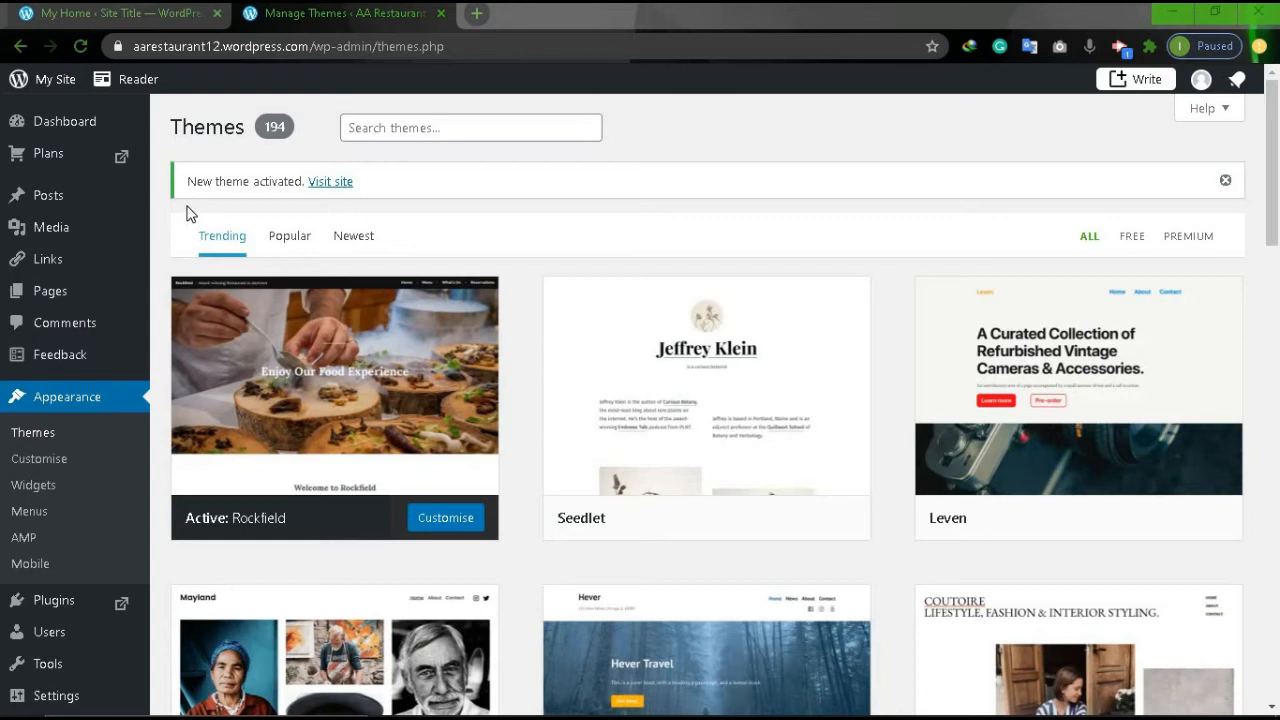
scroll(383, 481, "down", 2)
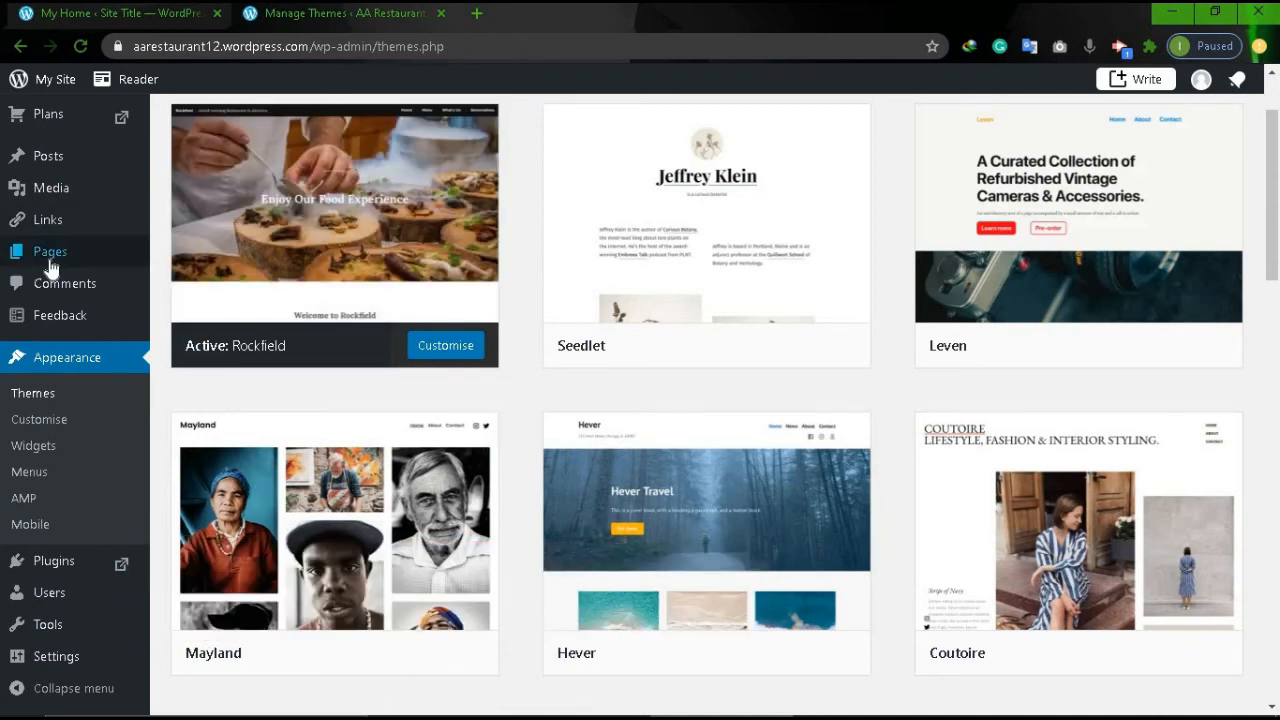
Bin the About, Blog and Contact pages, then begin adding a new page.
left_click(50, 268)
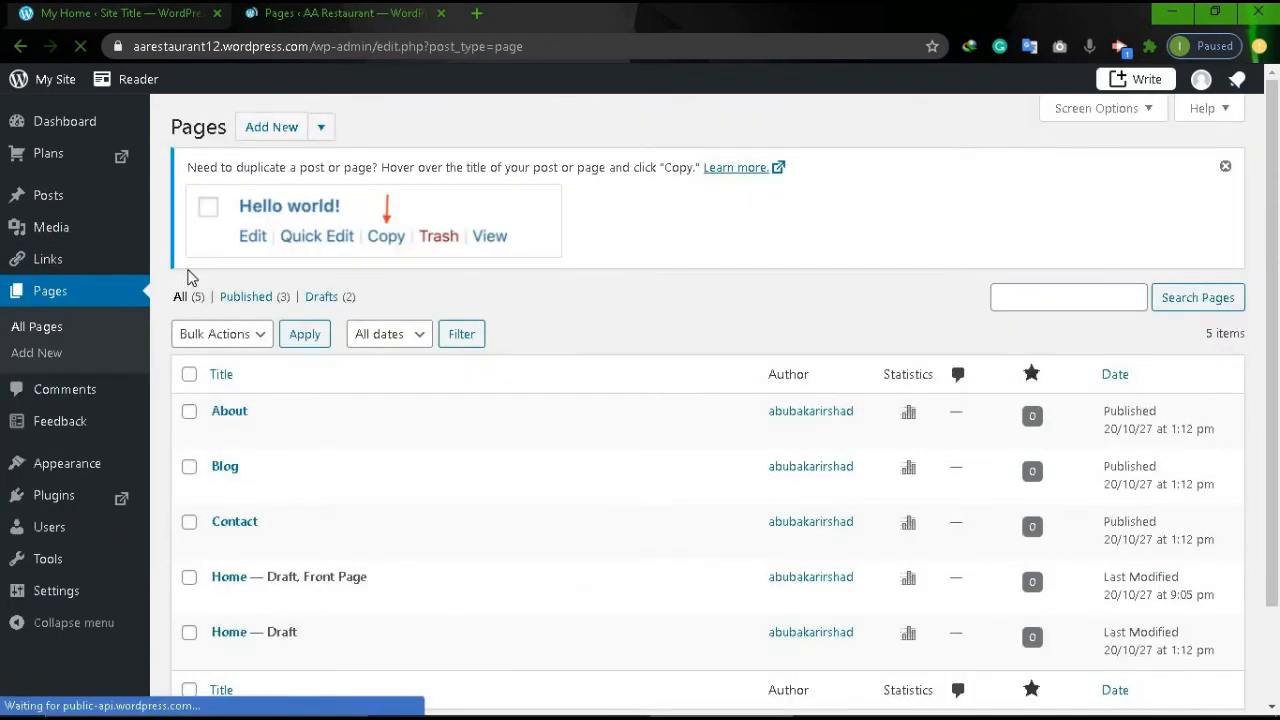
mouse_move(337, 472)
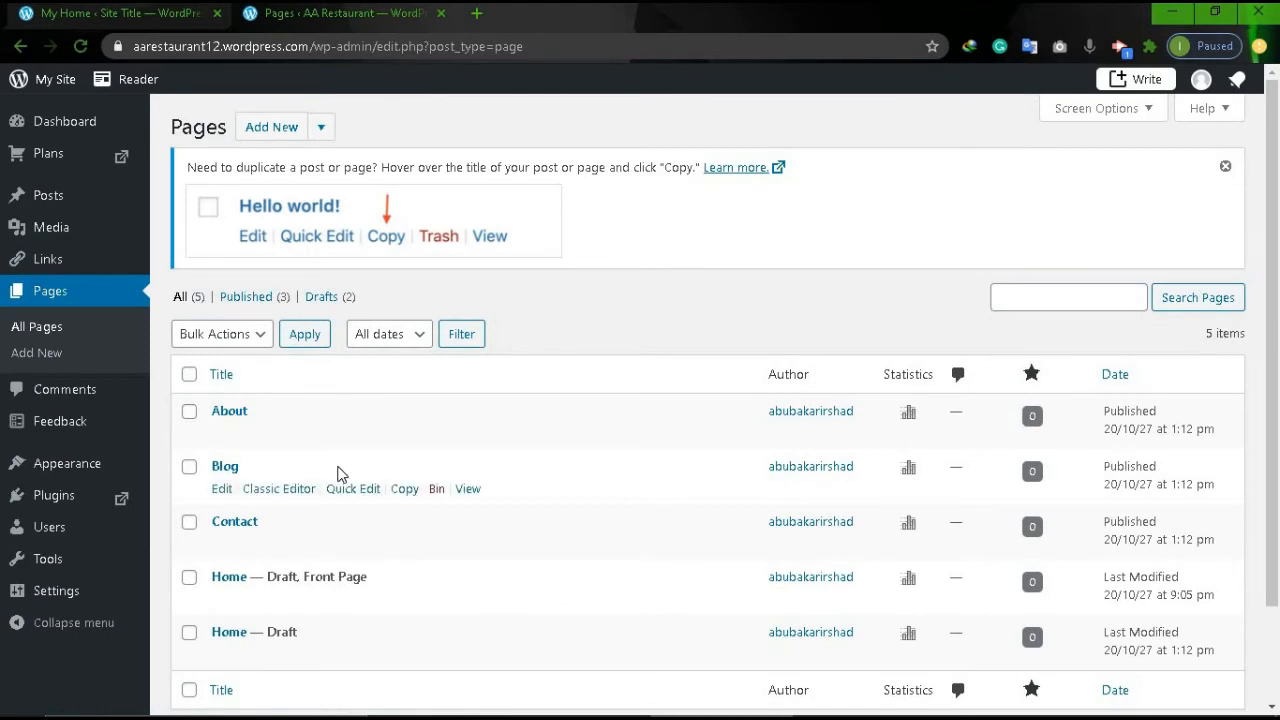
scroll(338, 474, "down", 1)
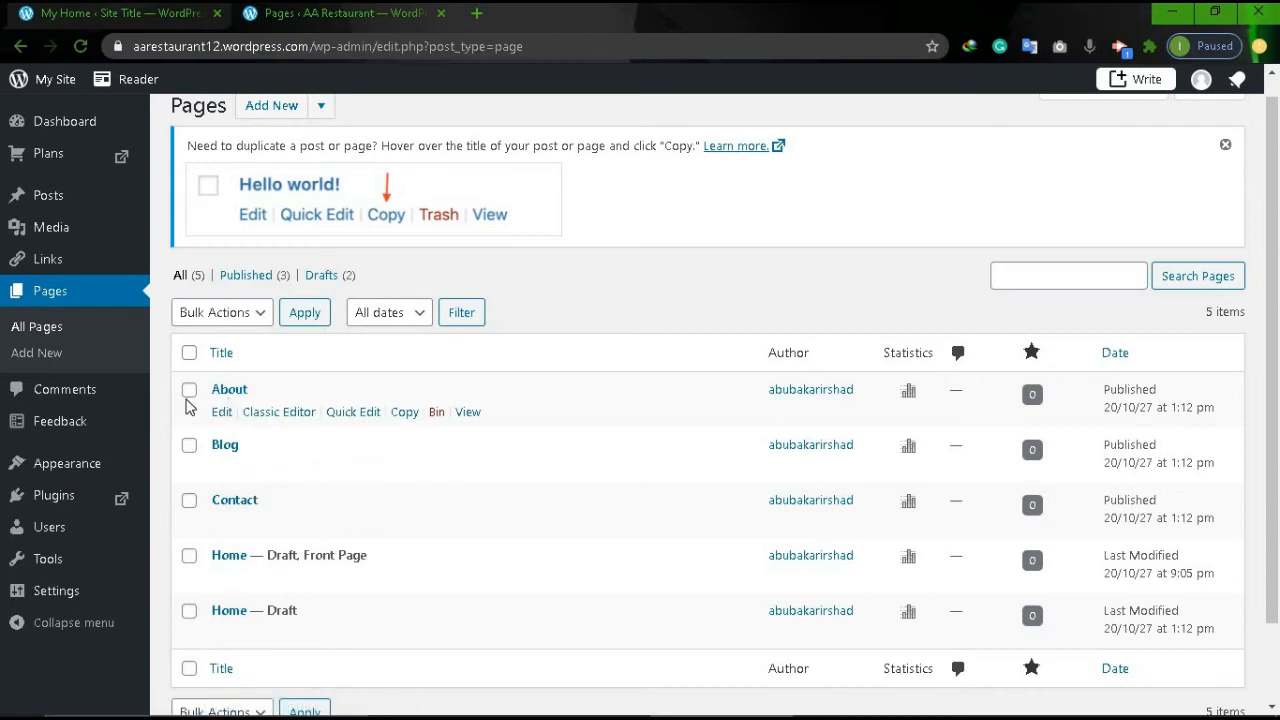
left_click(438, 414)
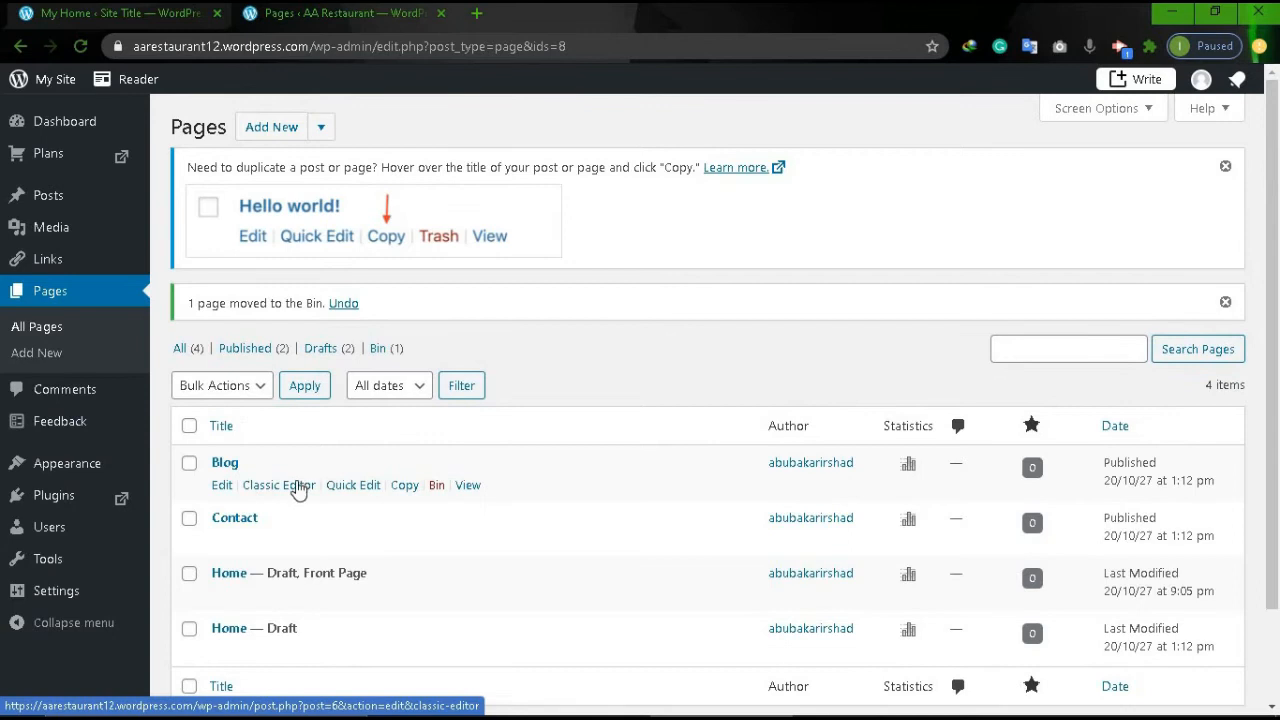
left_click(436, 488)
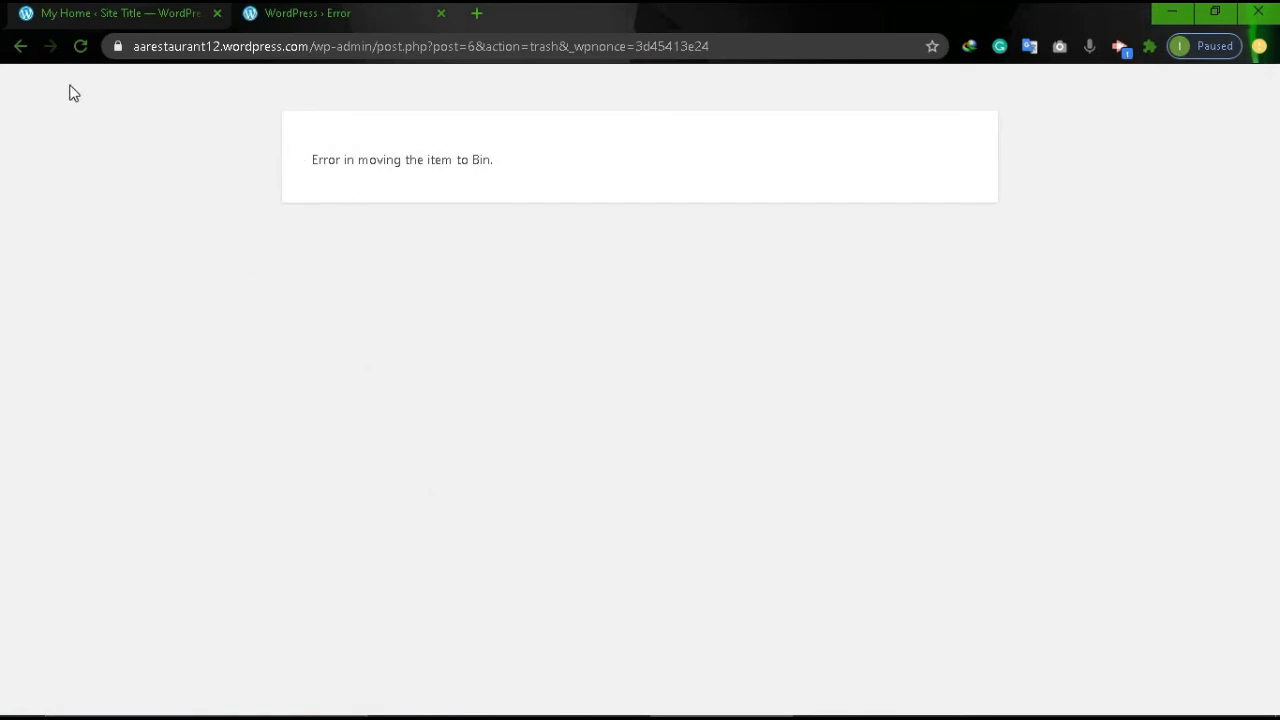
left_click(22, 48)
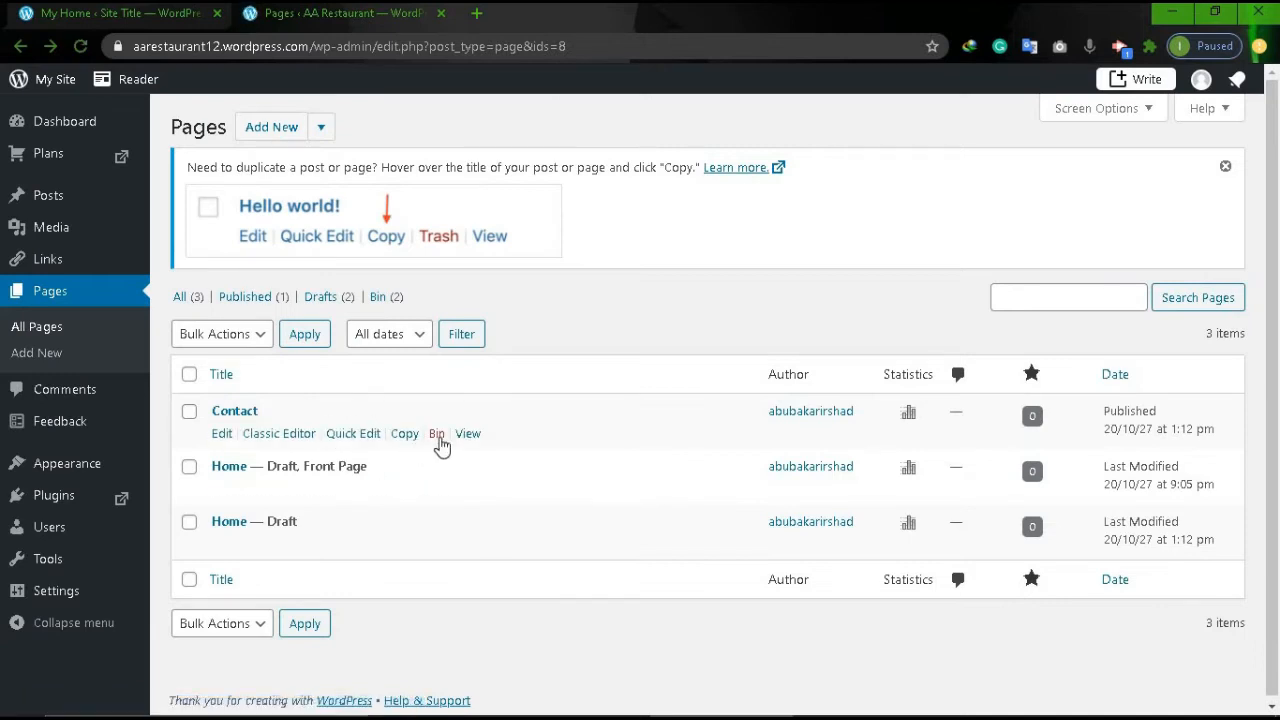
left_click(439, 438)
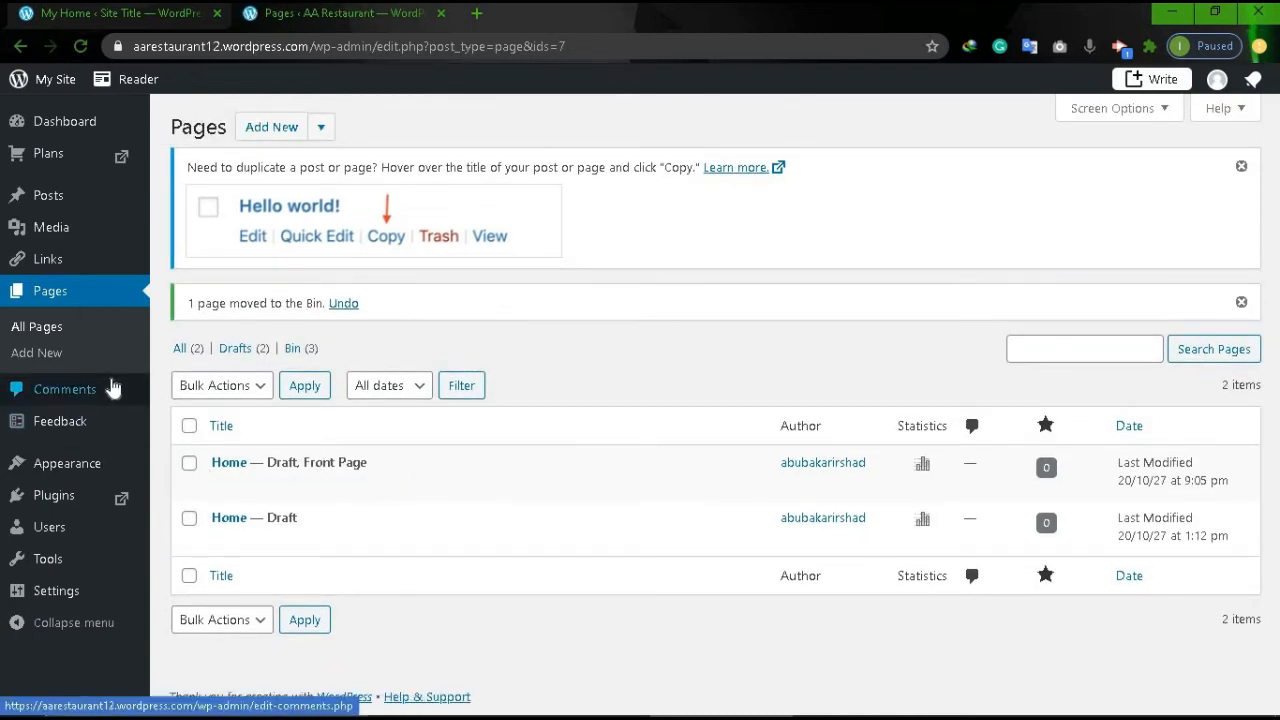
left_click(46, 357)
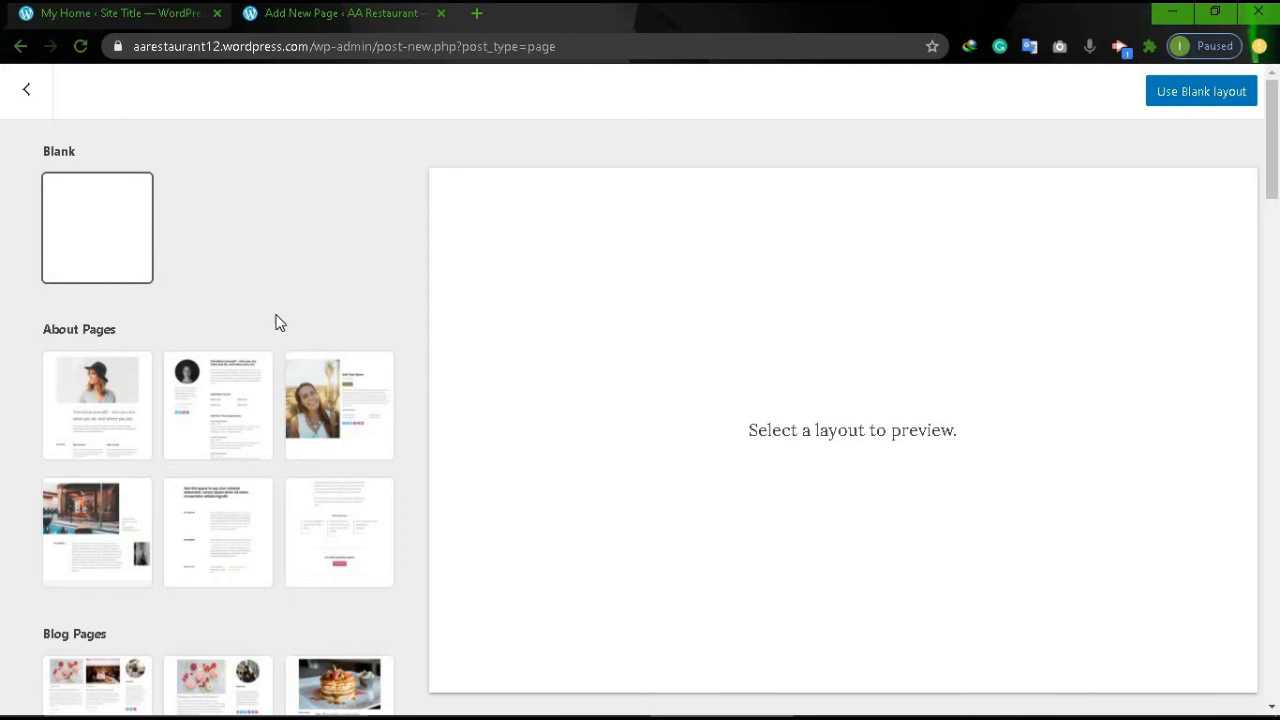
Build the new page from the pancake Blog layout.
scroll(276, 321, "down", 1)
scroll(278, 321, "up", 1)
scroll(278, 321, "down", 3)
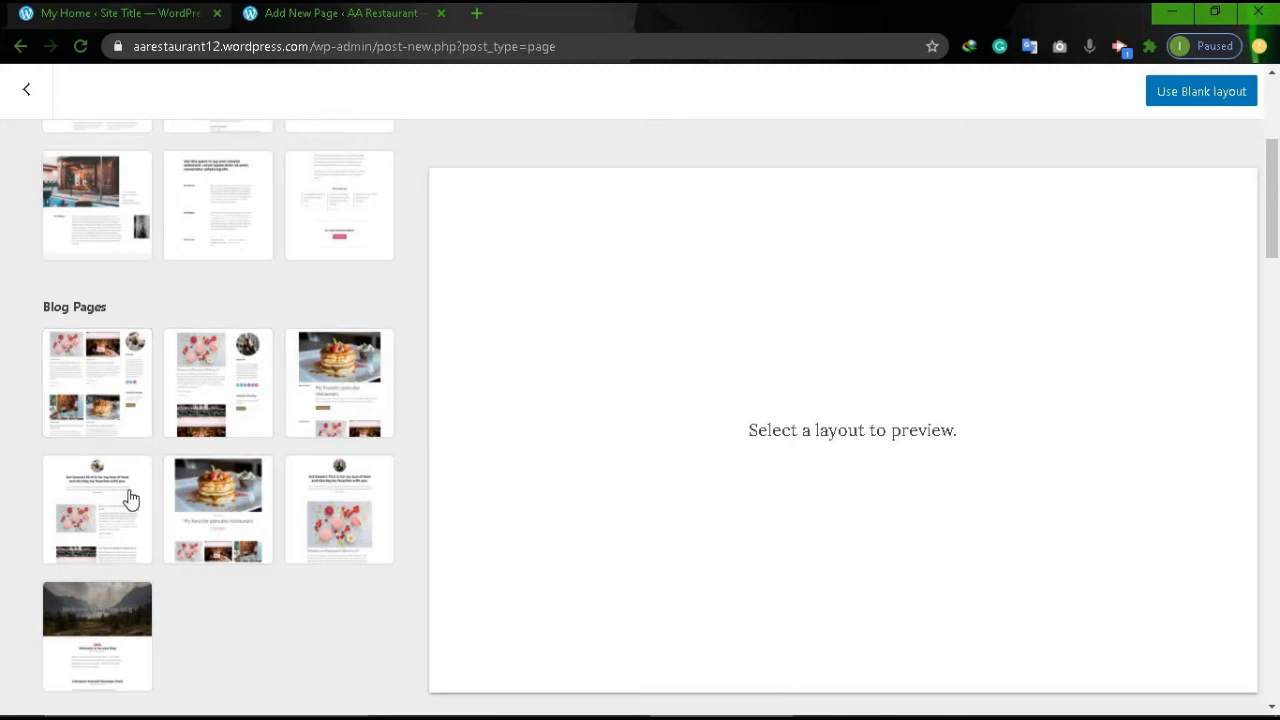
left_click(380, 403)
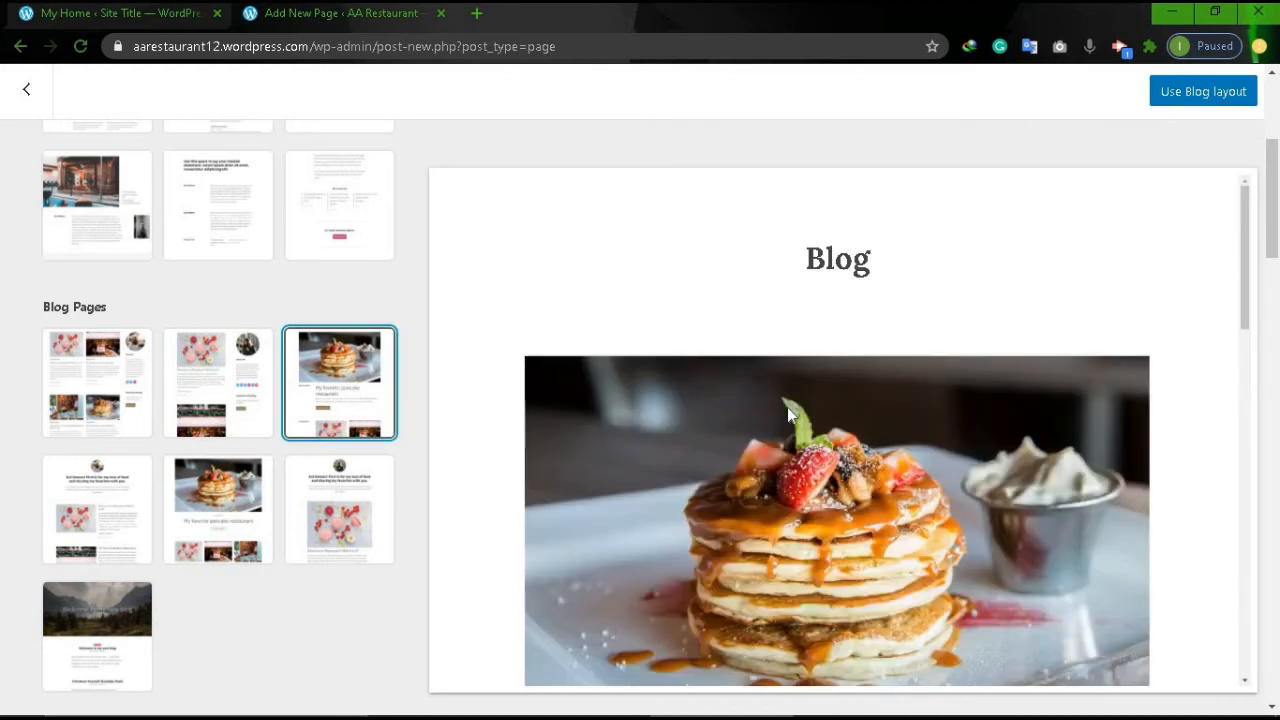
scroll(787, 410, "down", 5)
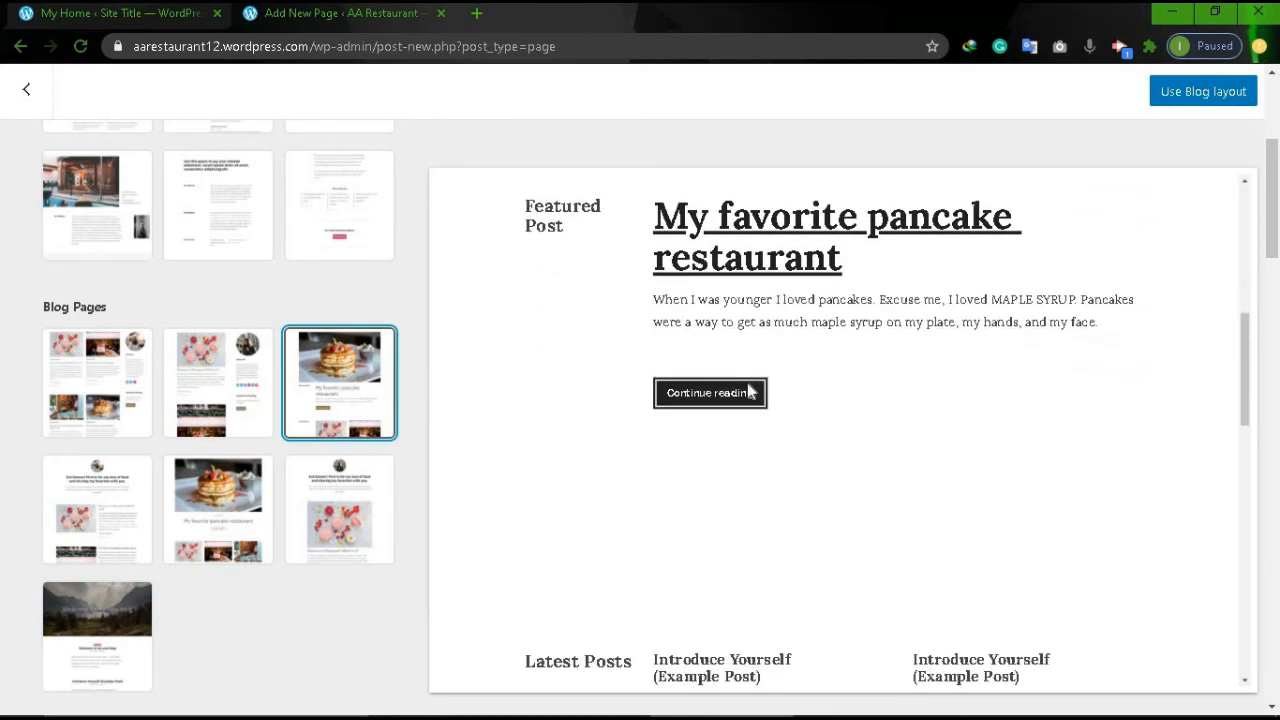
left_click(1203, 95)
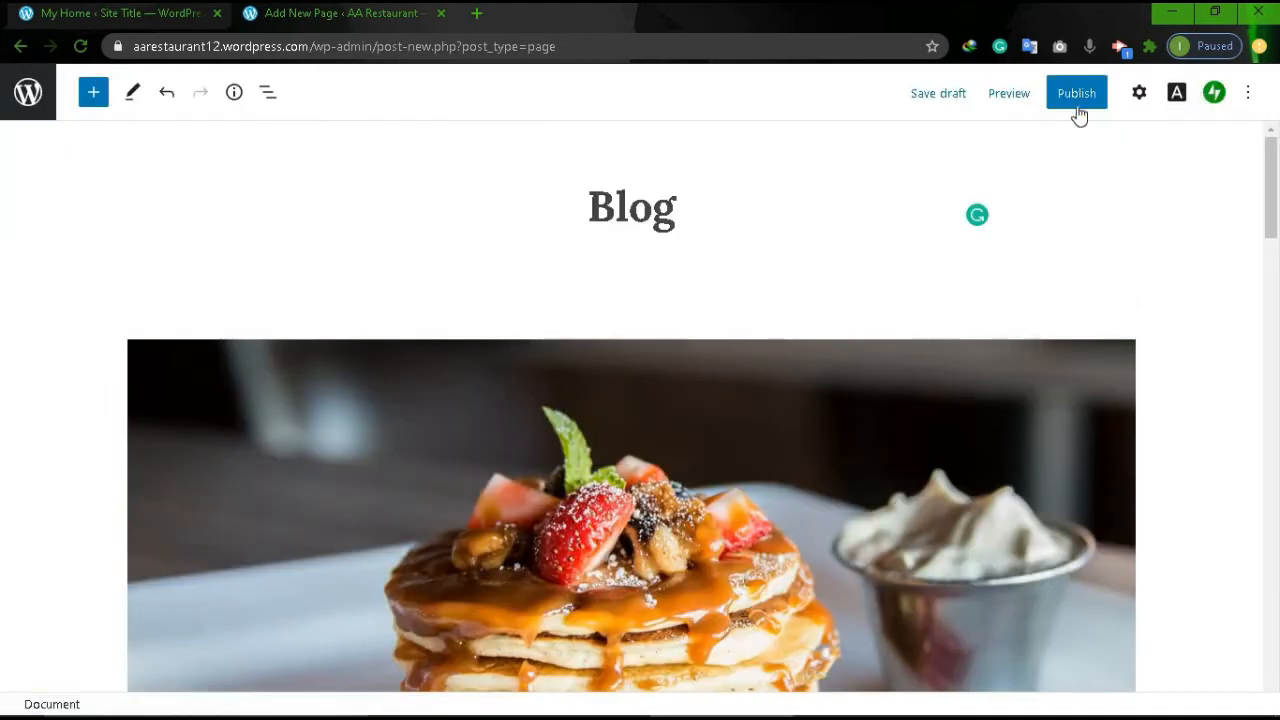
Publish the Blog page and go back to the Pages list.
left_click(1077, 93)
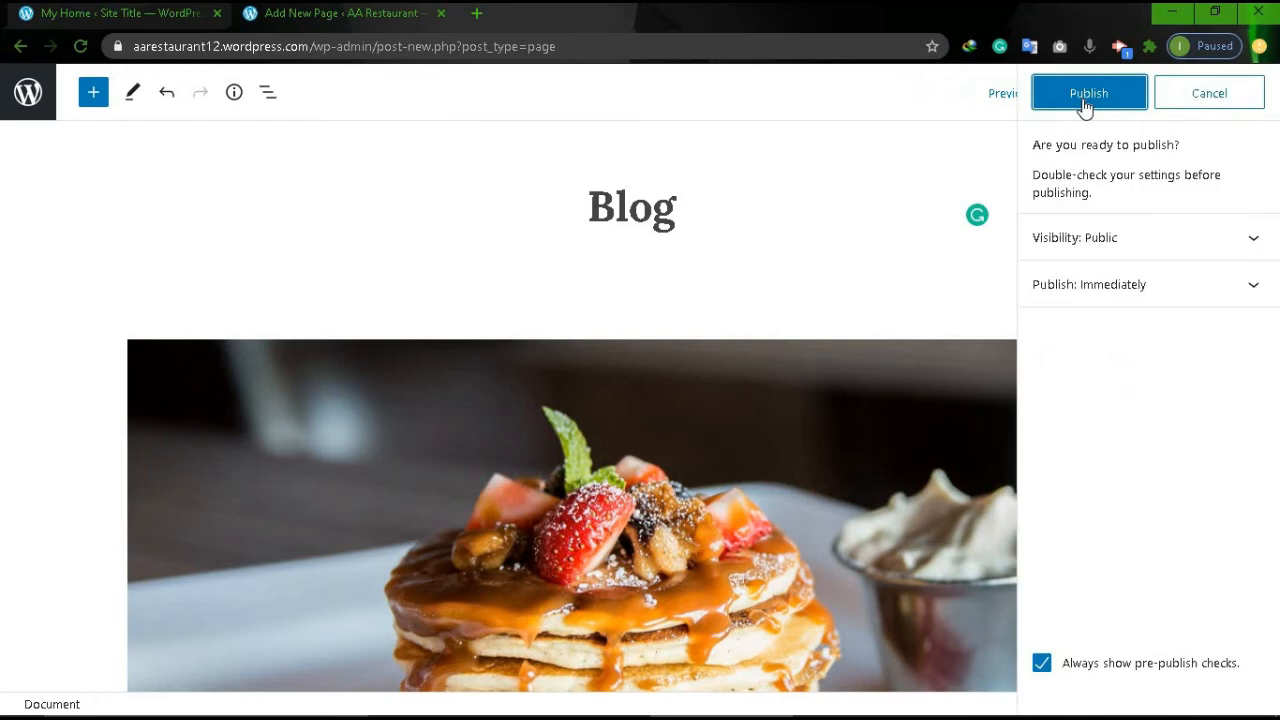
left_click(1084, 100)
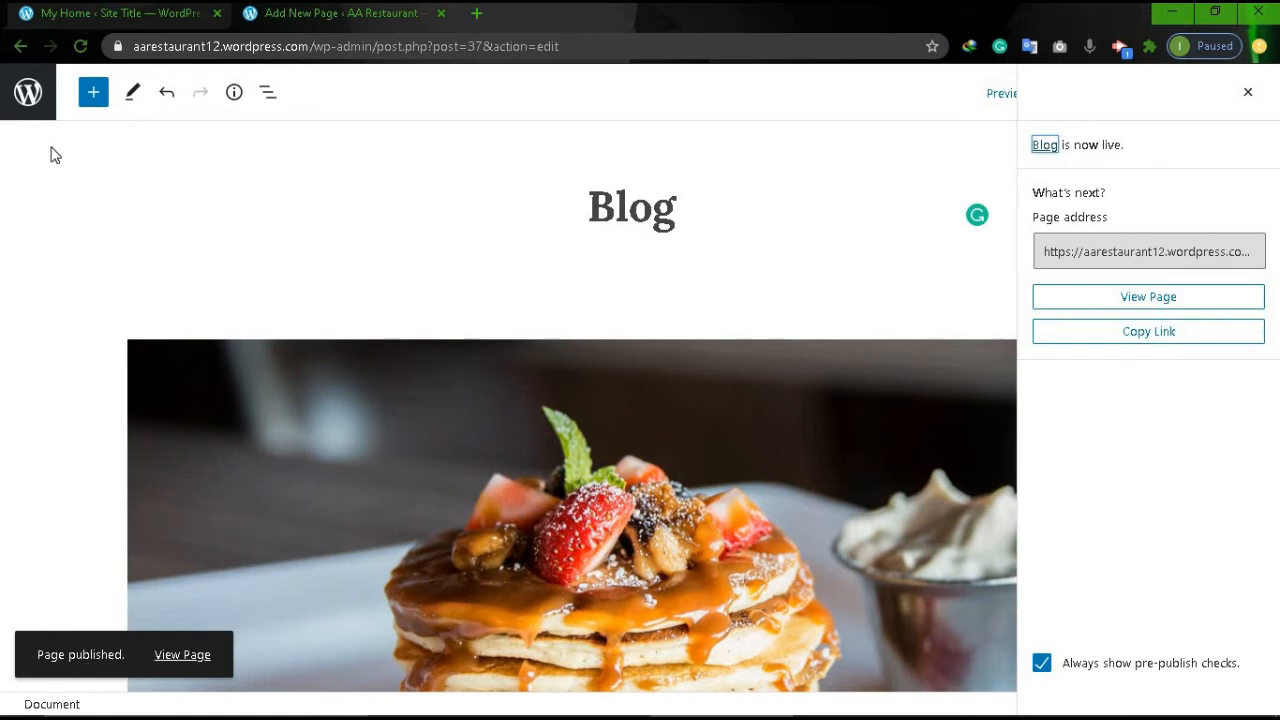
left_click(20, 47)
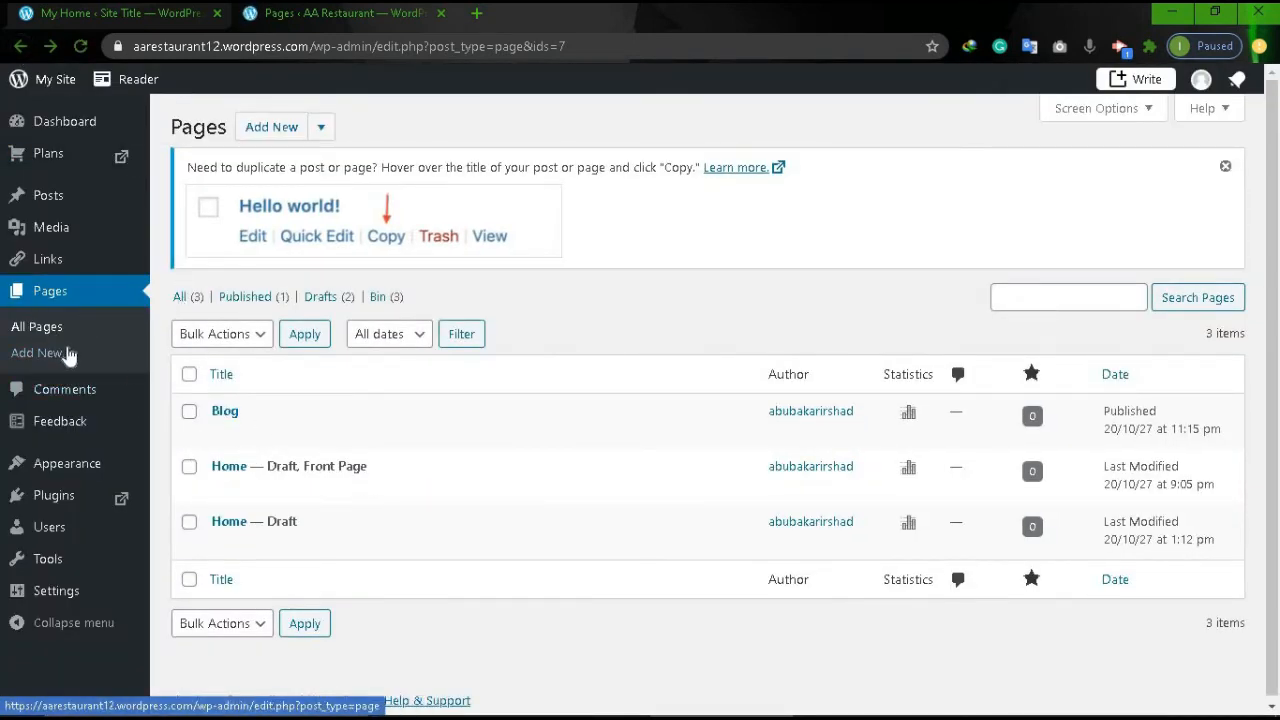
Add a new page using the dark Contact layout with a form.
left_click(57, 356)
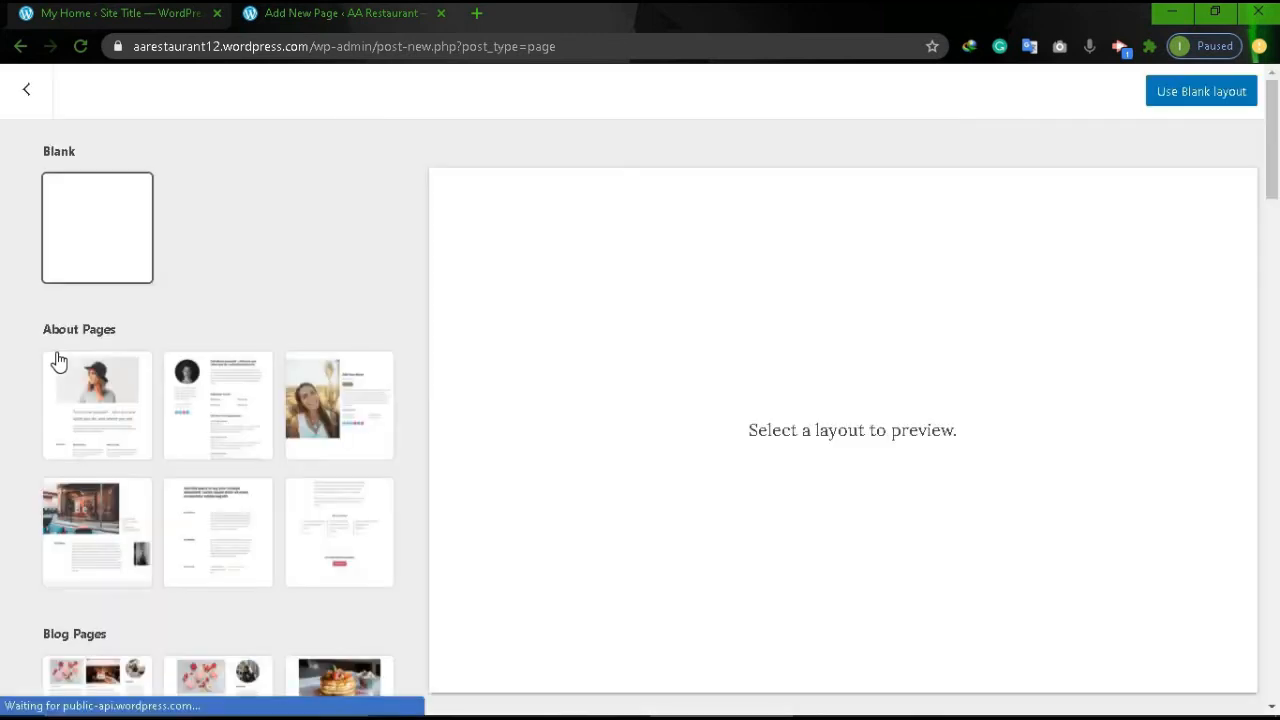
scroll(88, 445, "down", 6)
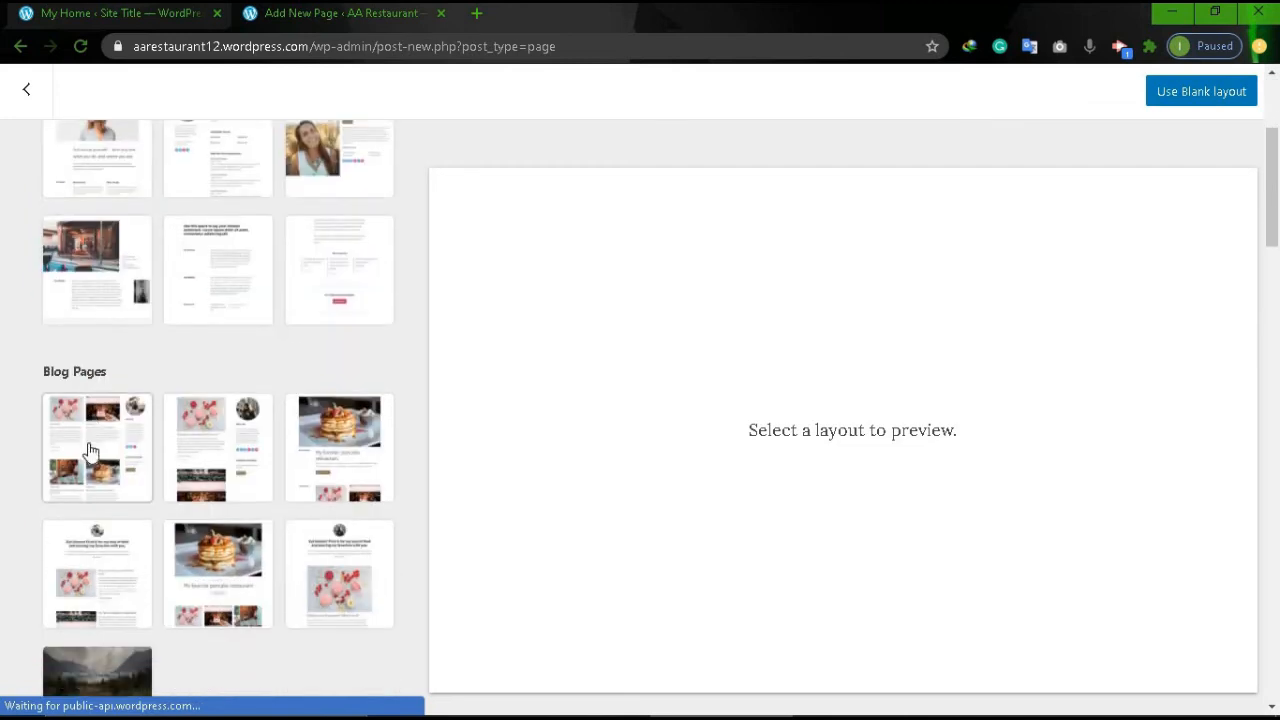
scroll(200, 357, "down", 1)
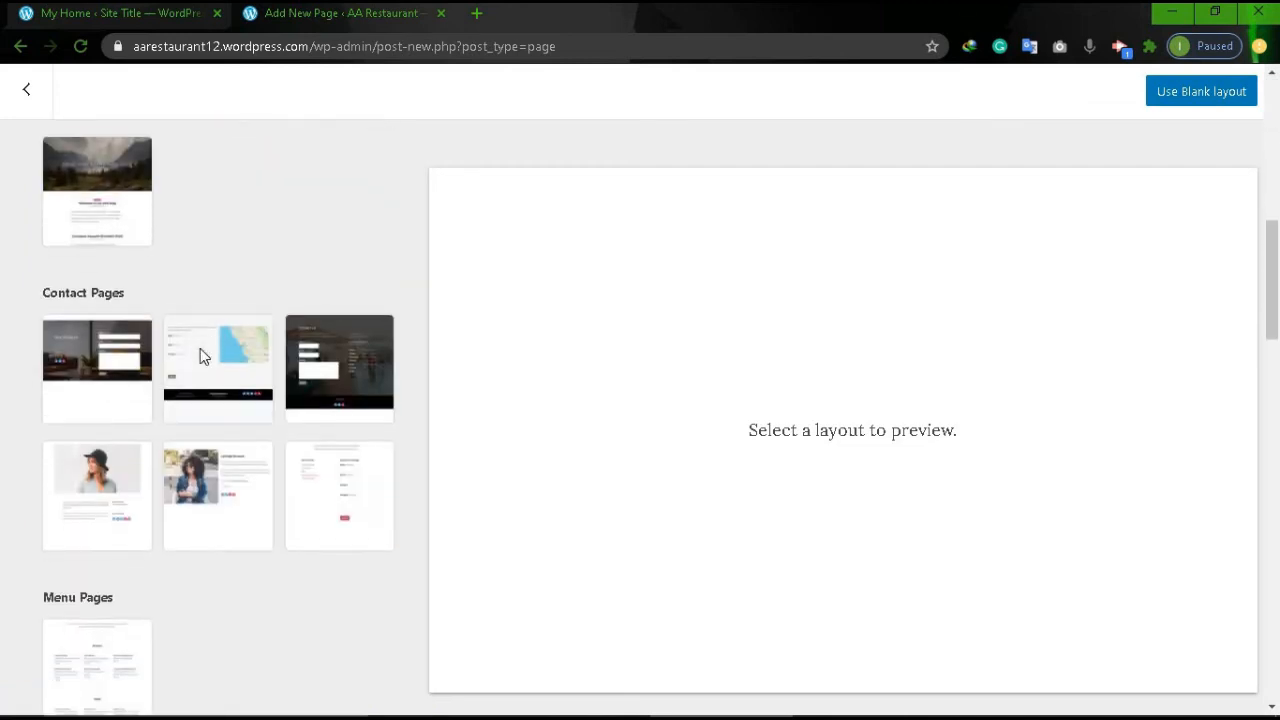
left_click(318, 388)
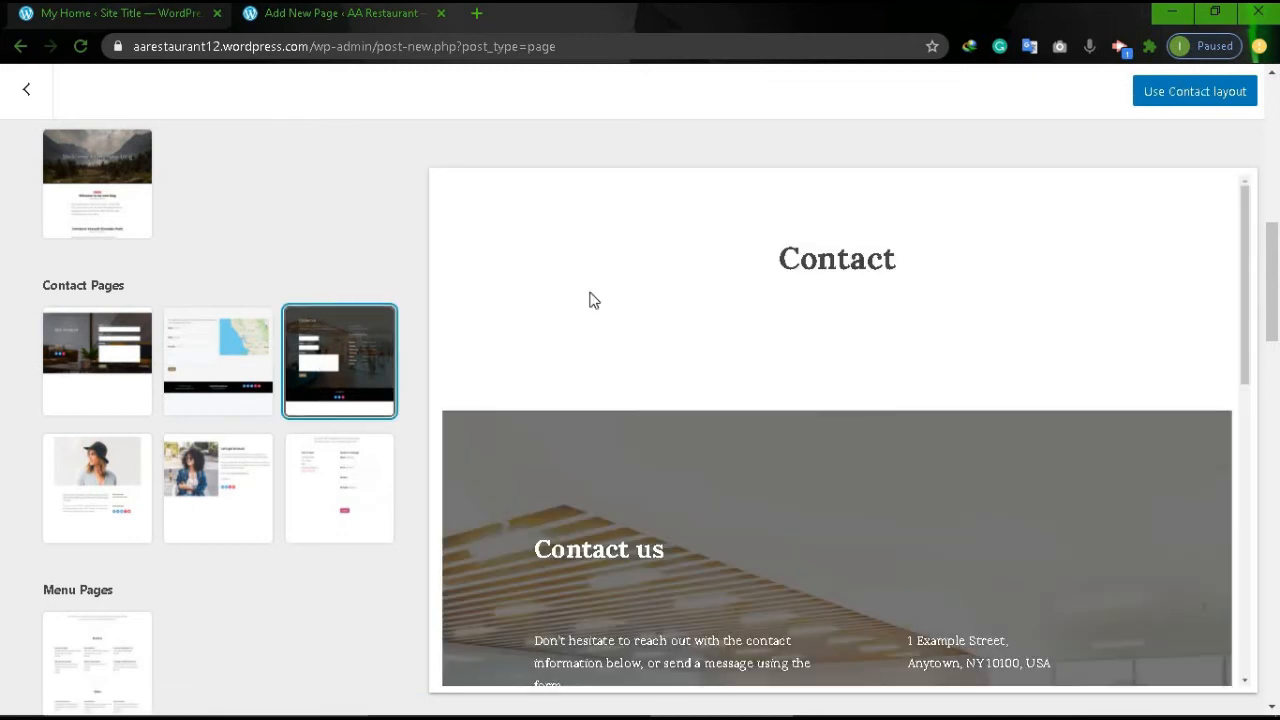
left_click(1182, 94)
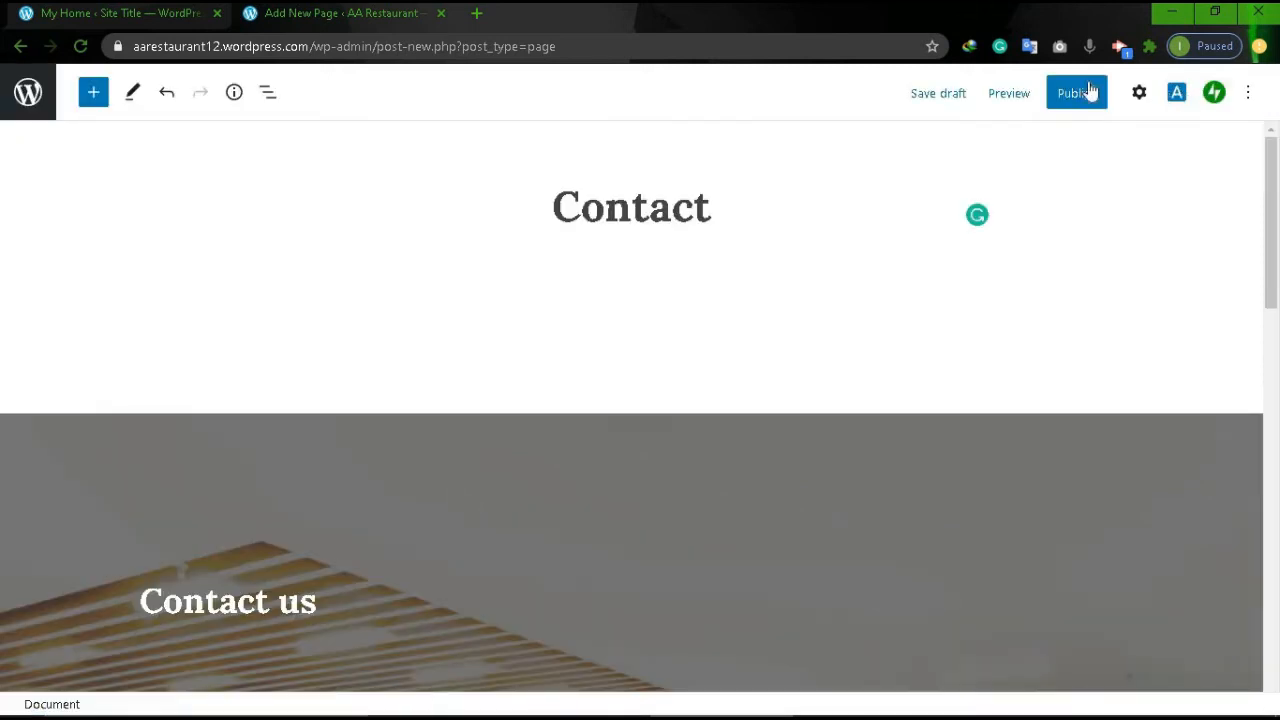
Publish the Contact page and return to the Pages list.
left_click(1078, 95)
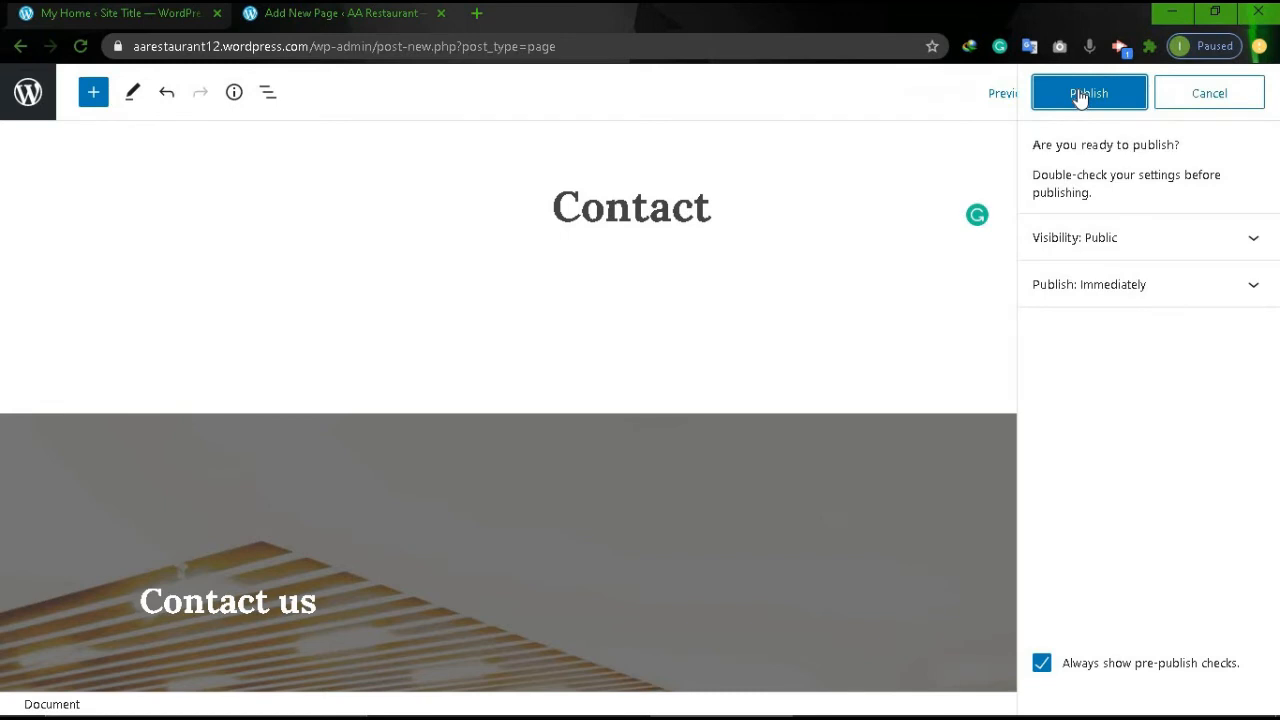
left_click(1080, 94)
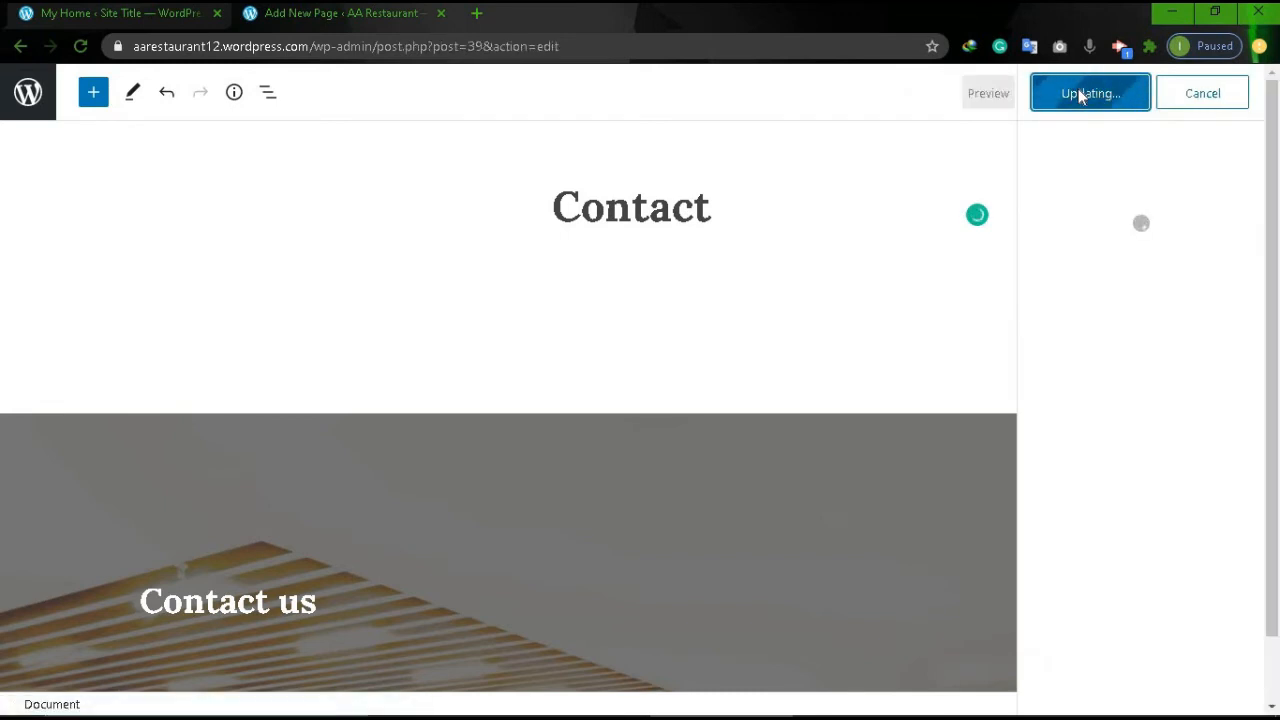
left_click(22, 48)
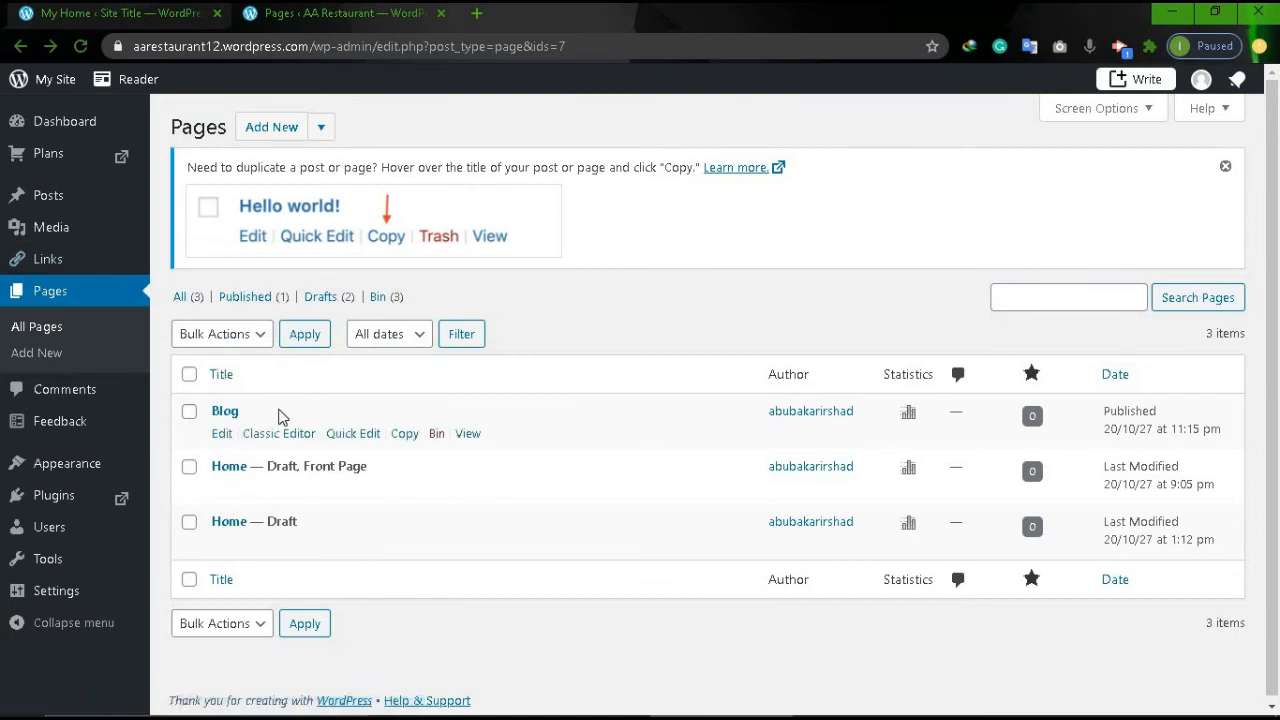
Reload the Pages list and open the new Contact page in the editor.
left_click(80, 46)
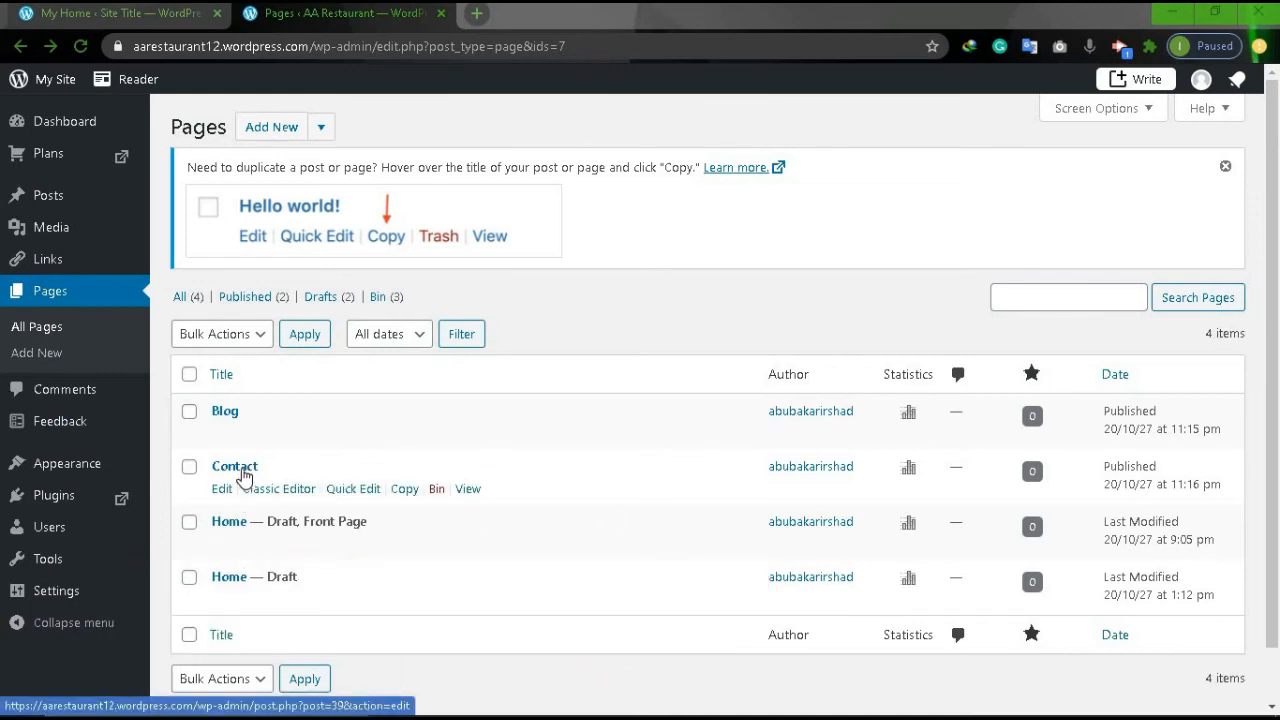
left_click(243, 474)
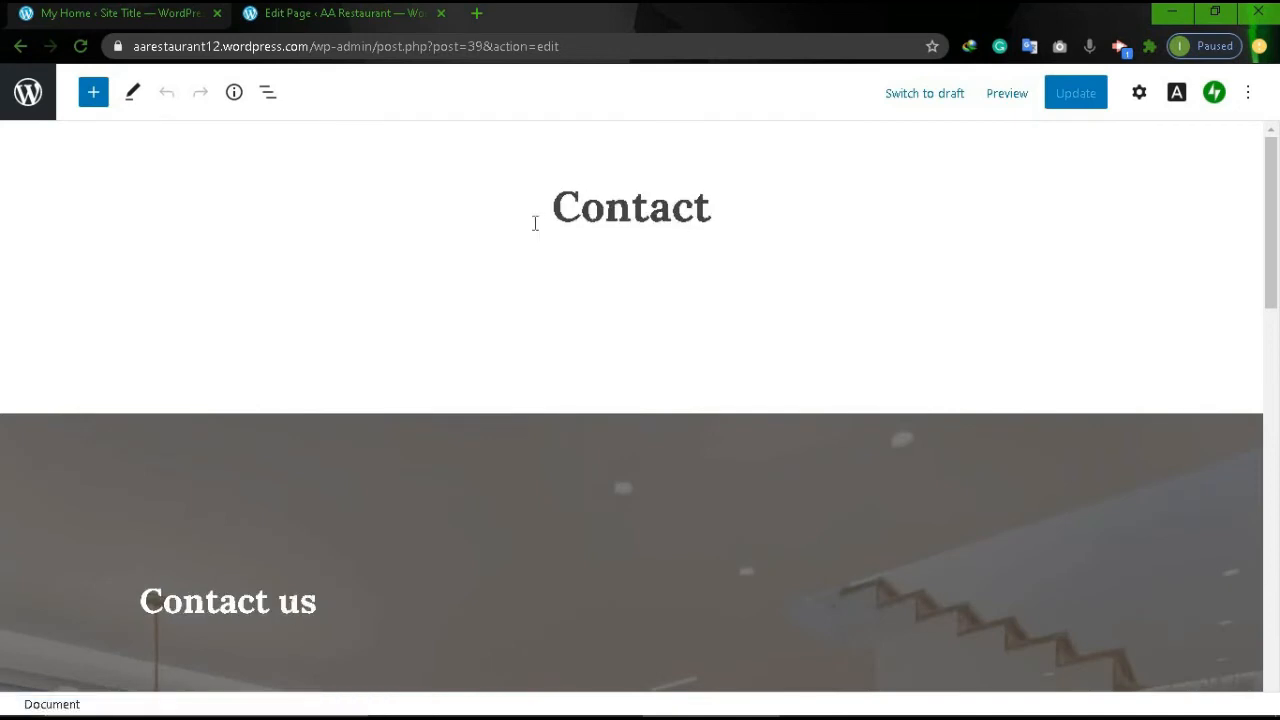
Enter the restaurant's contact e-mail address in a paragraph above the opening hours.
scroll(535, 223, "down", 3)
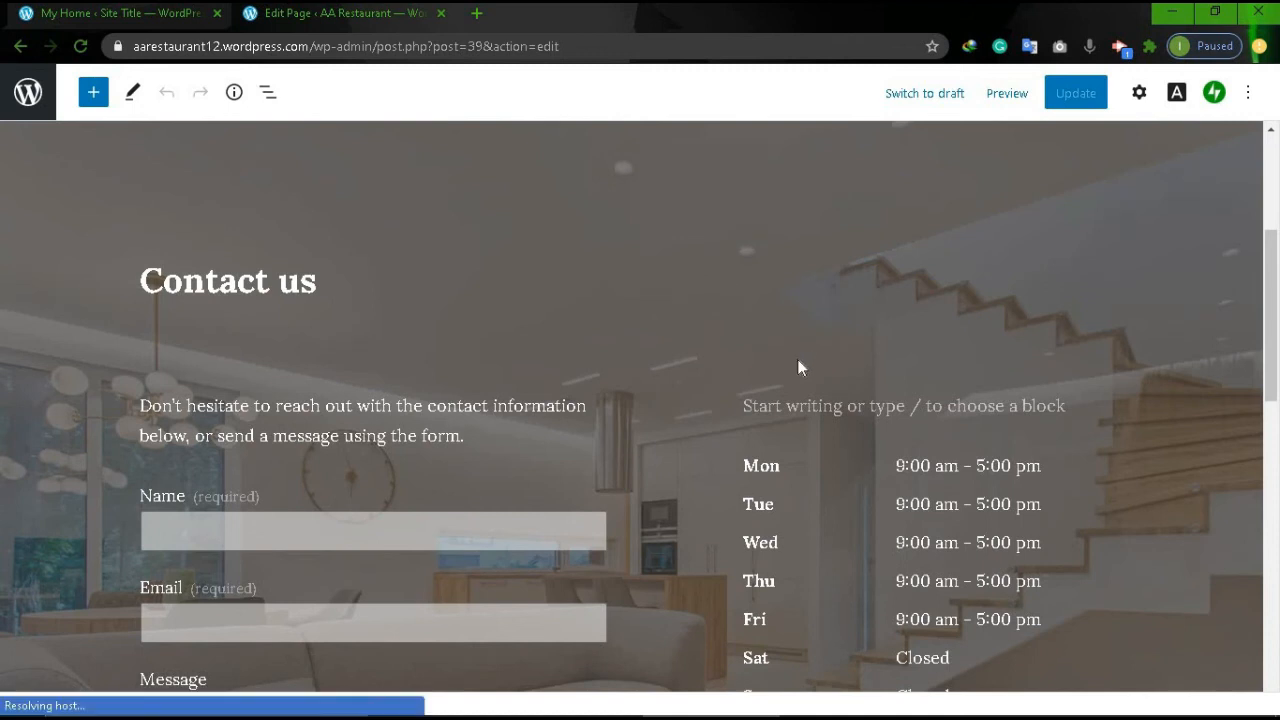
left_click(770, 420)
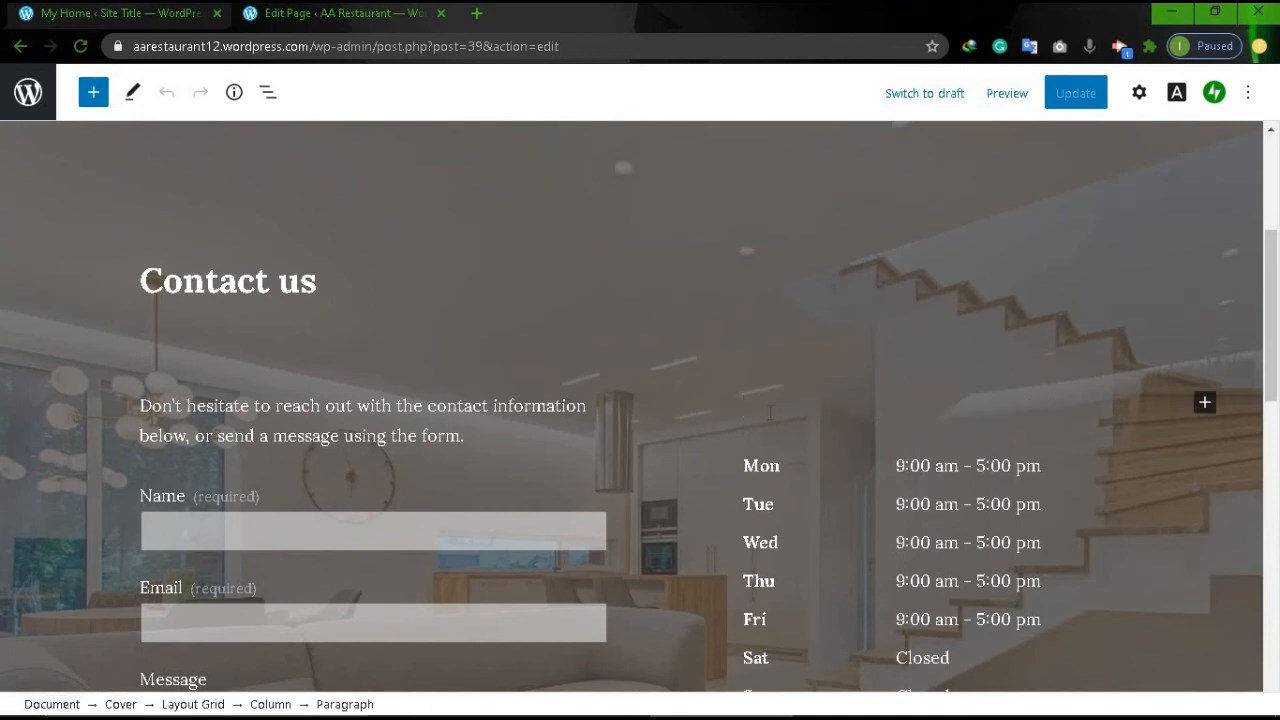
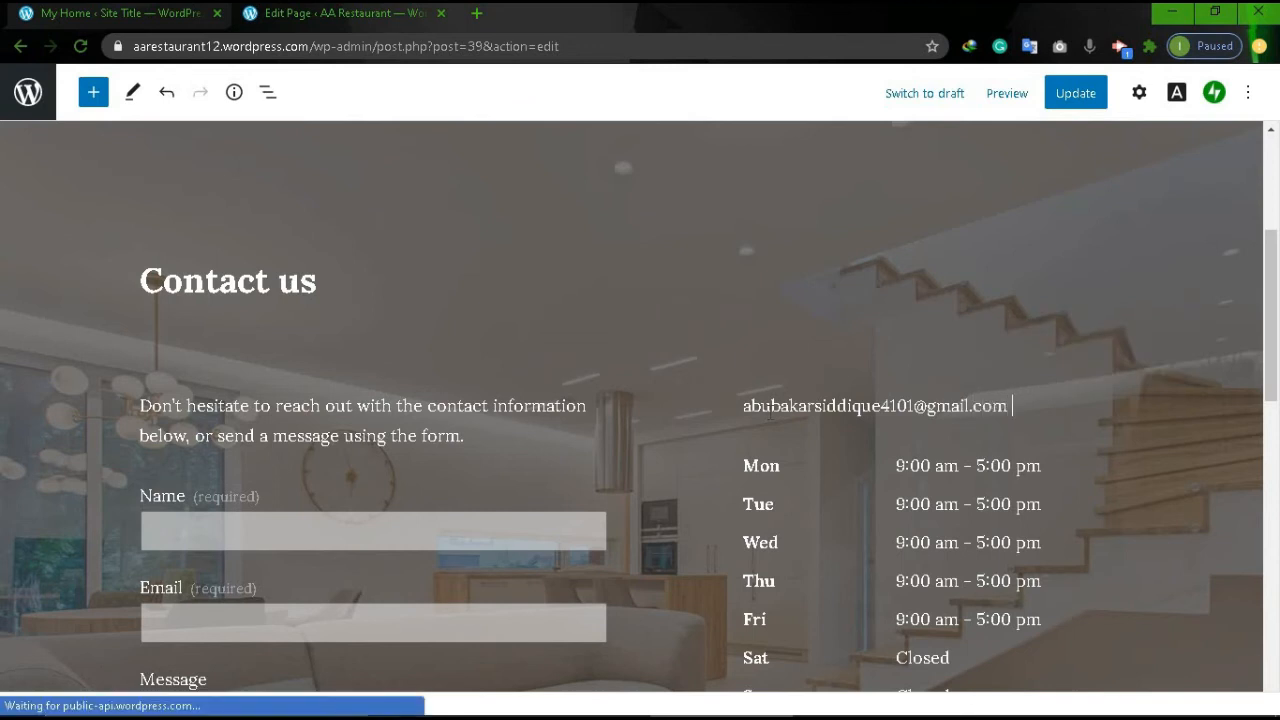
key("Tab")
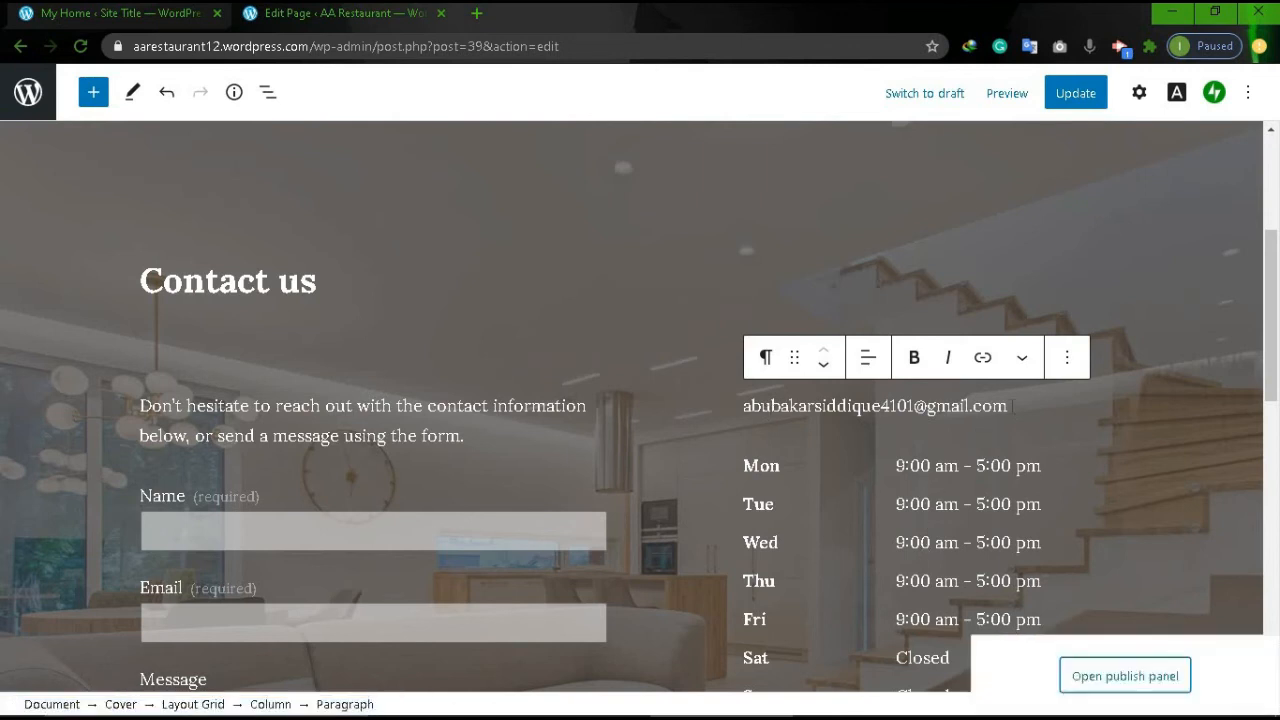
key("Tab")
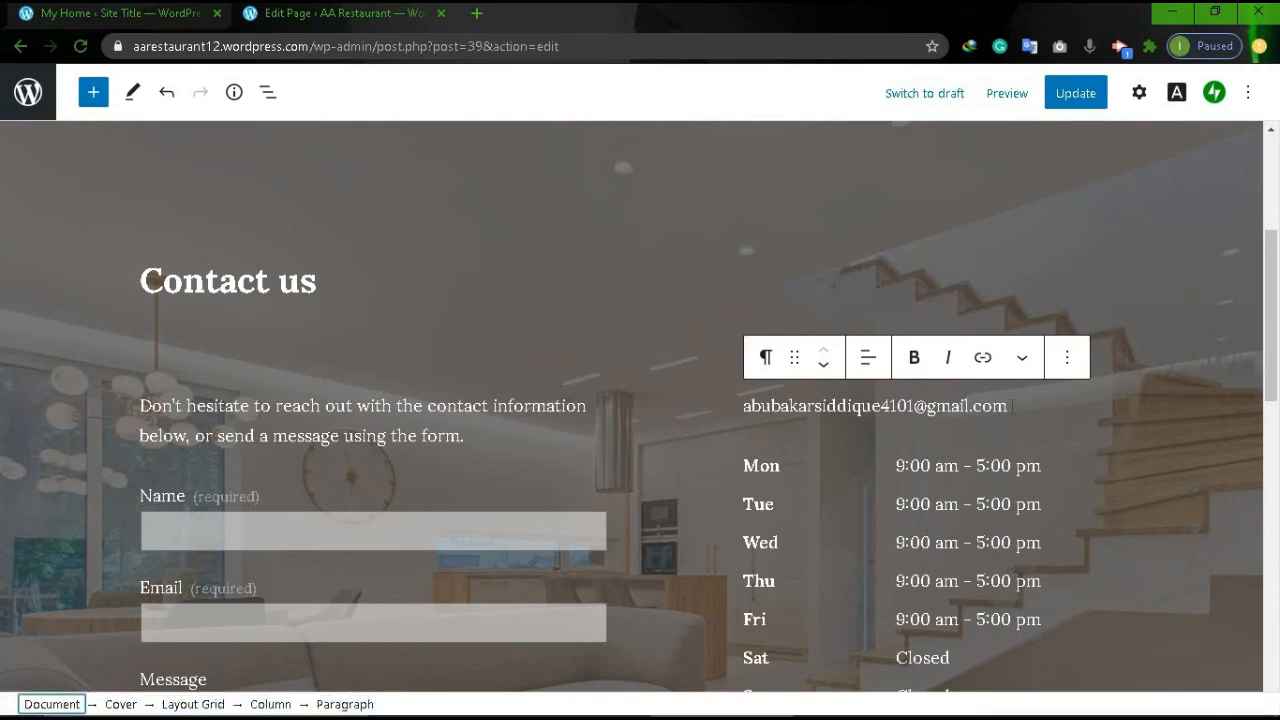
Add the restaurant's phone number on a new line below the e-mail address.
left_click(1012, 405)
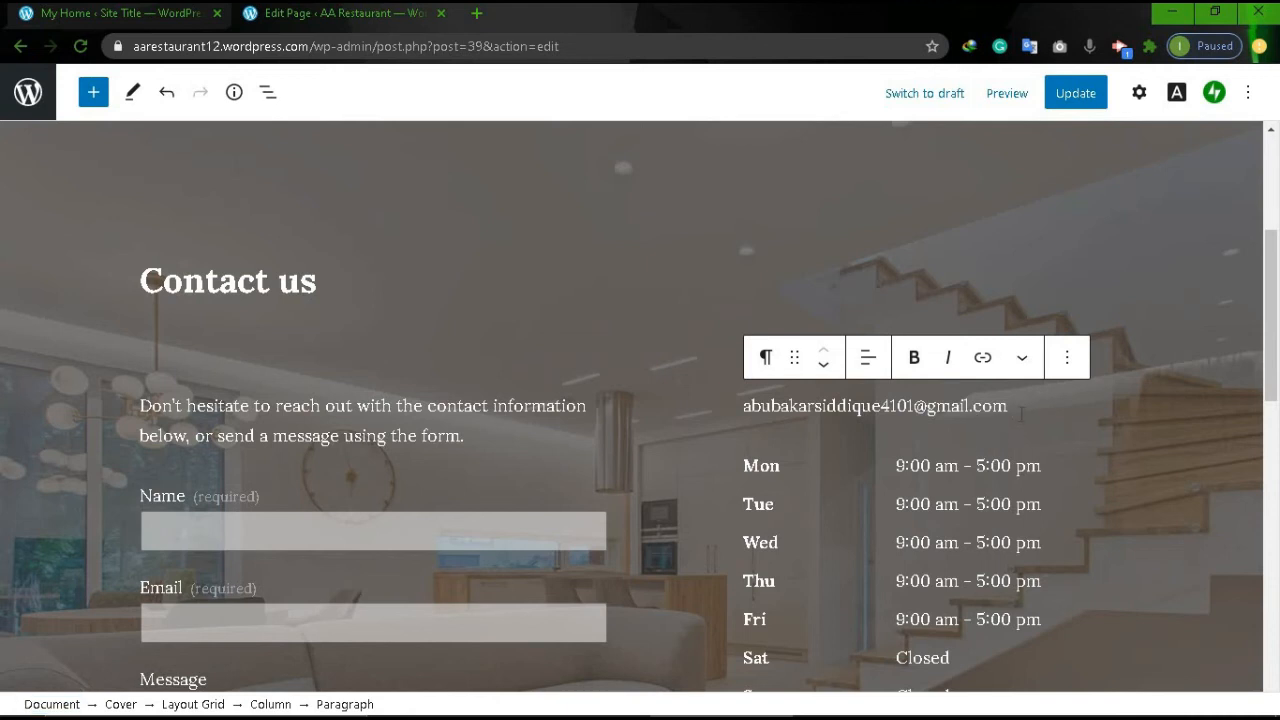
key("Return")
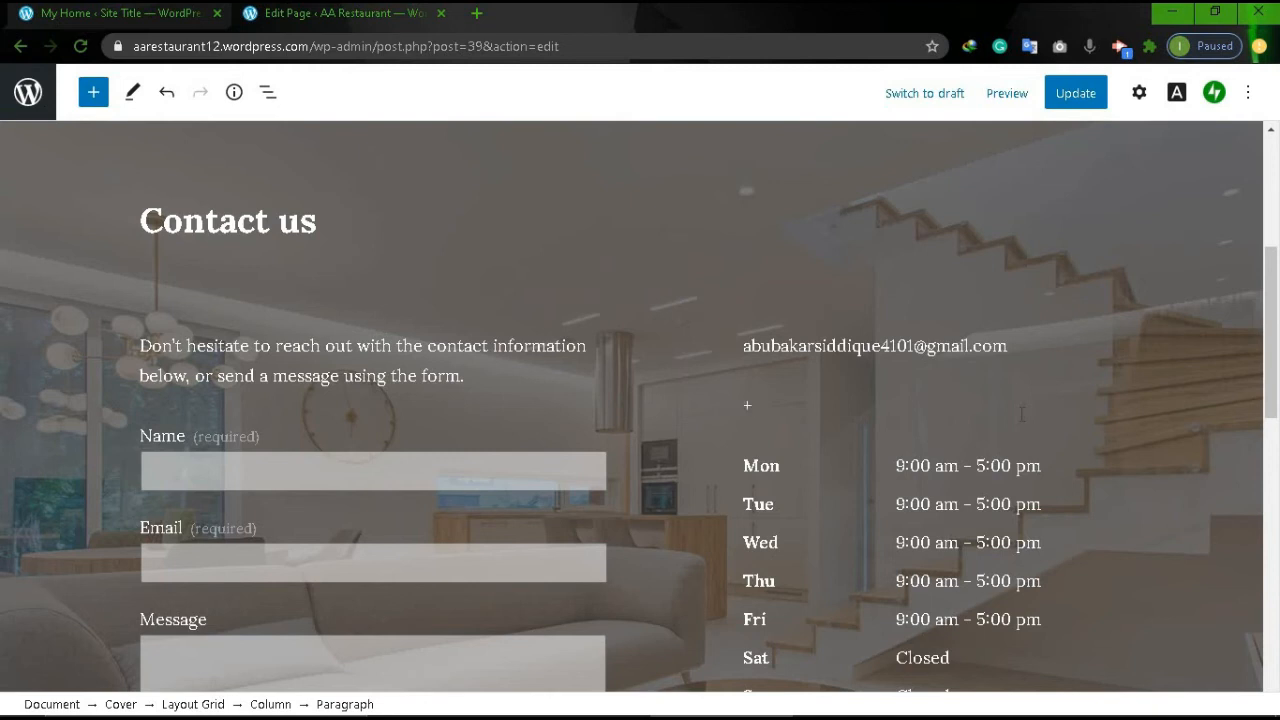
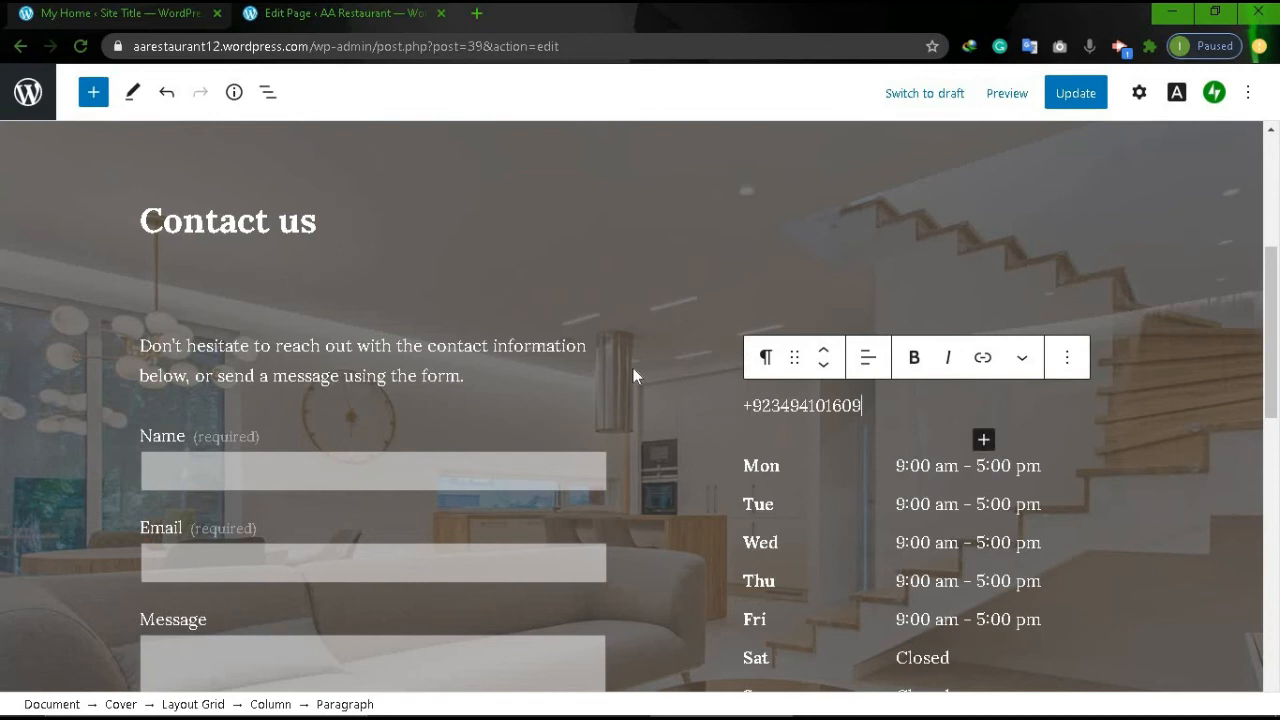
scroll(633, 370, "down", 2)
scroll(633, 375, "up", 3)
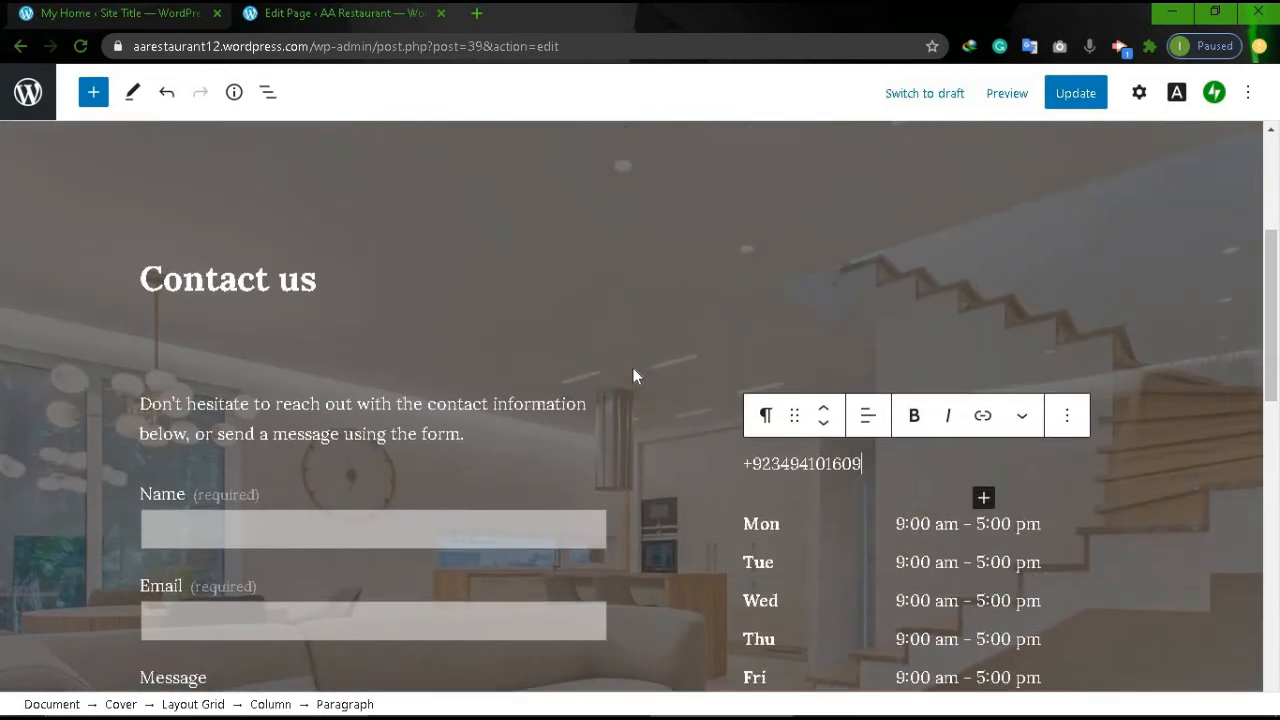
scroll(633, 372, "up", 2)
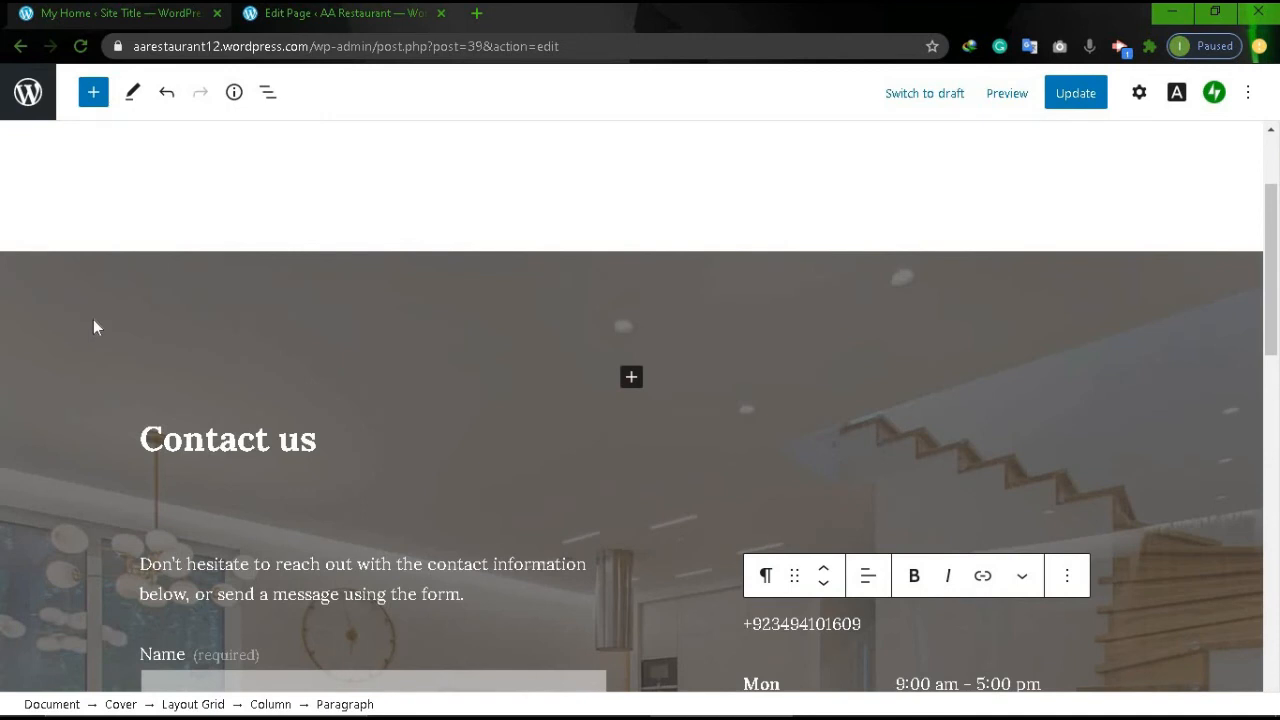
Replace the cover image with a free 'restaurant' stock photo of a waiter carrying plates.
left_click(66, 329)
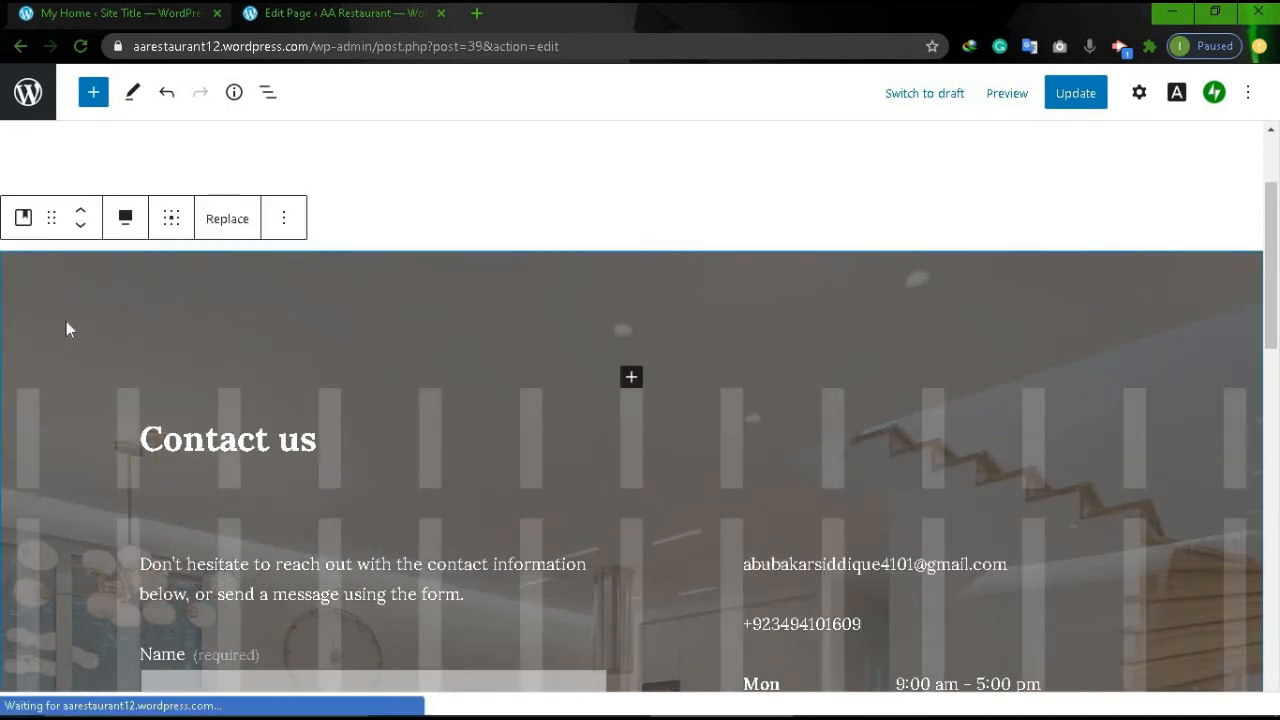
left_click(236, 232)
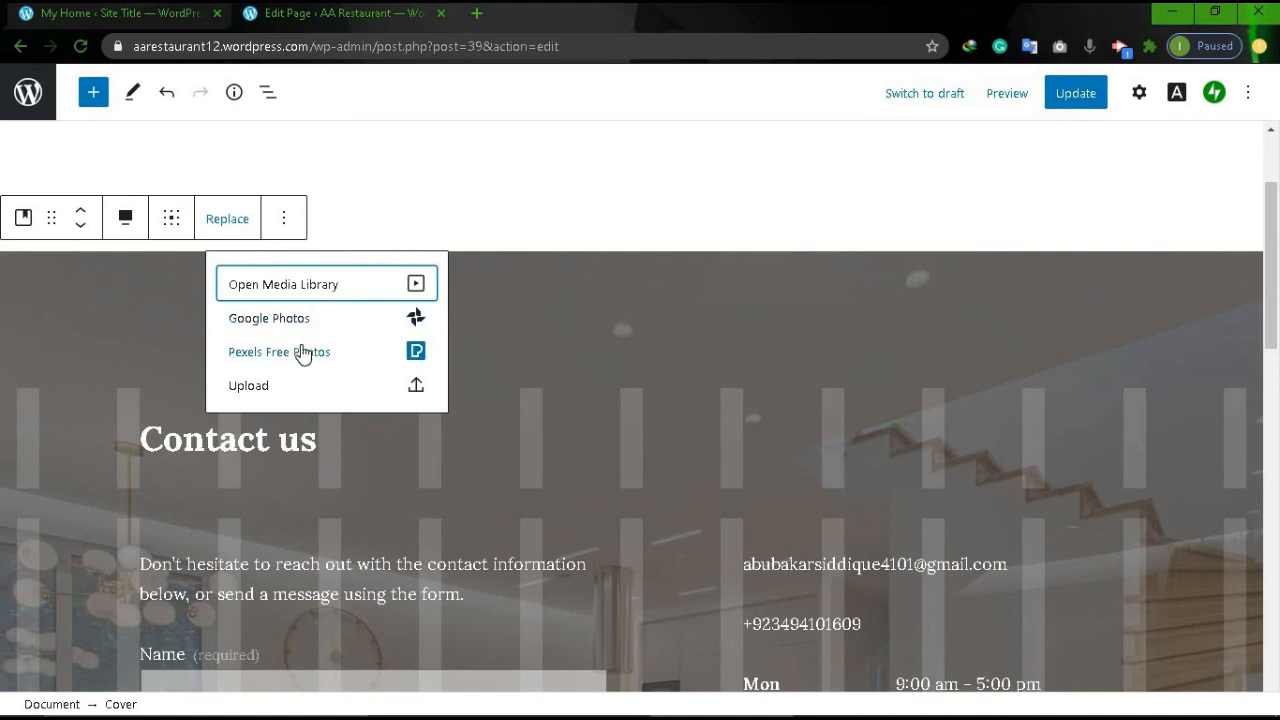
left_click(288, 356)
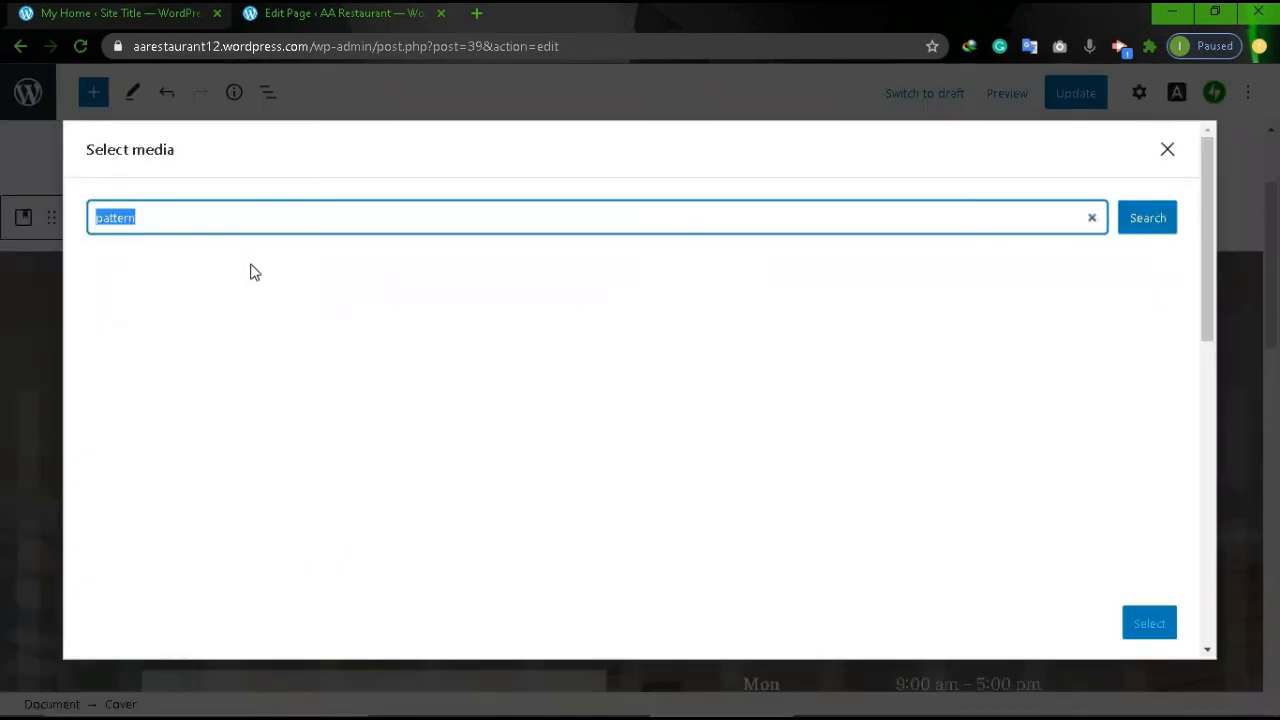
key("BackSpace")
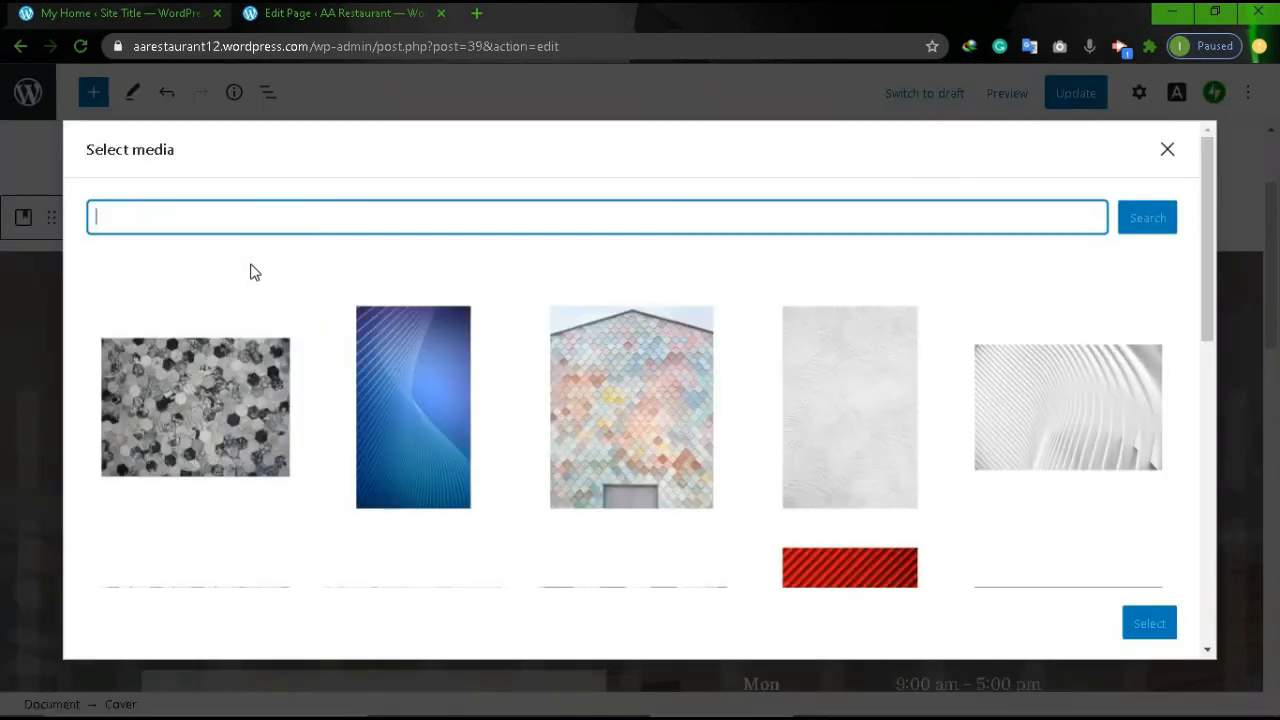
type("res")
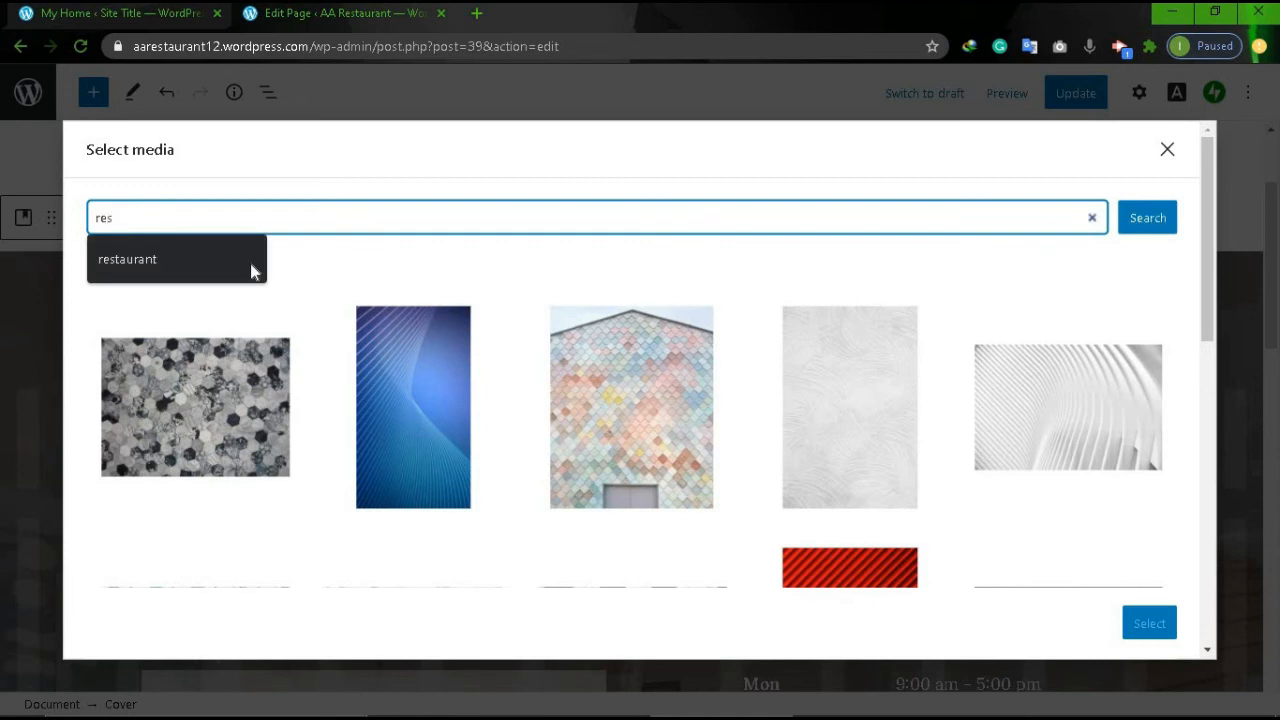
left_click(250, 263)
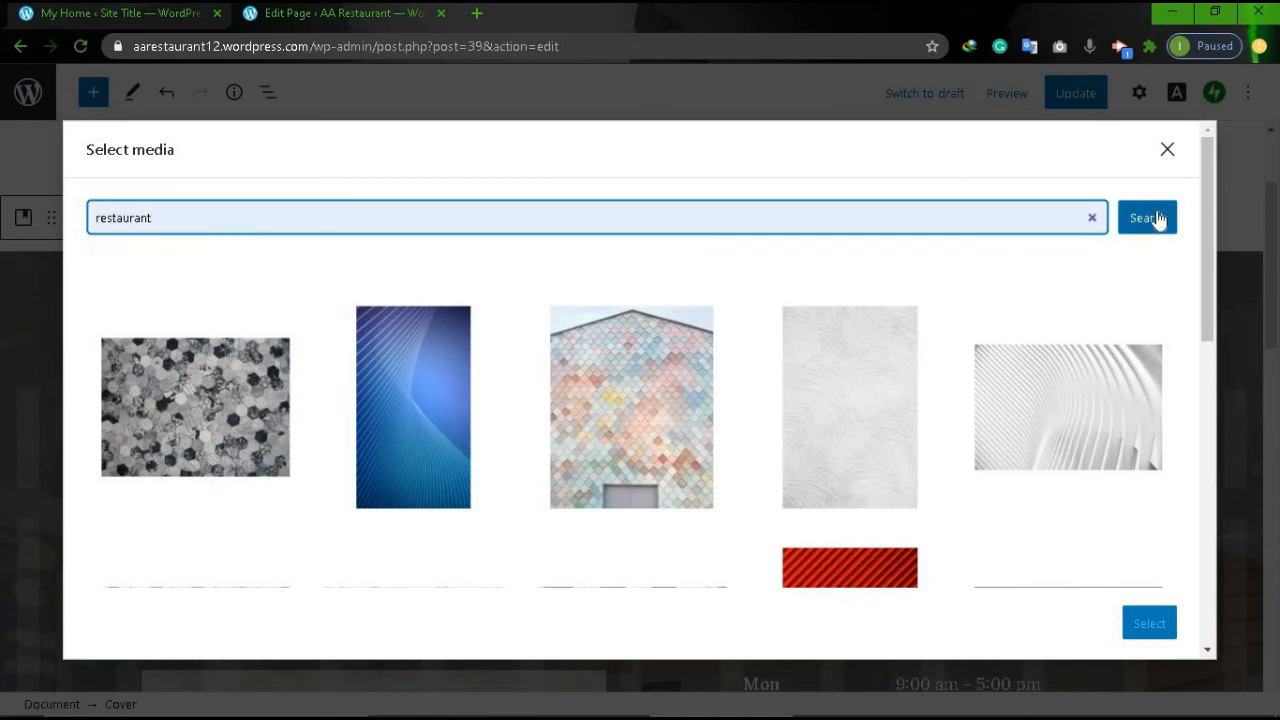
left_click(1156, 218)
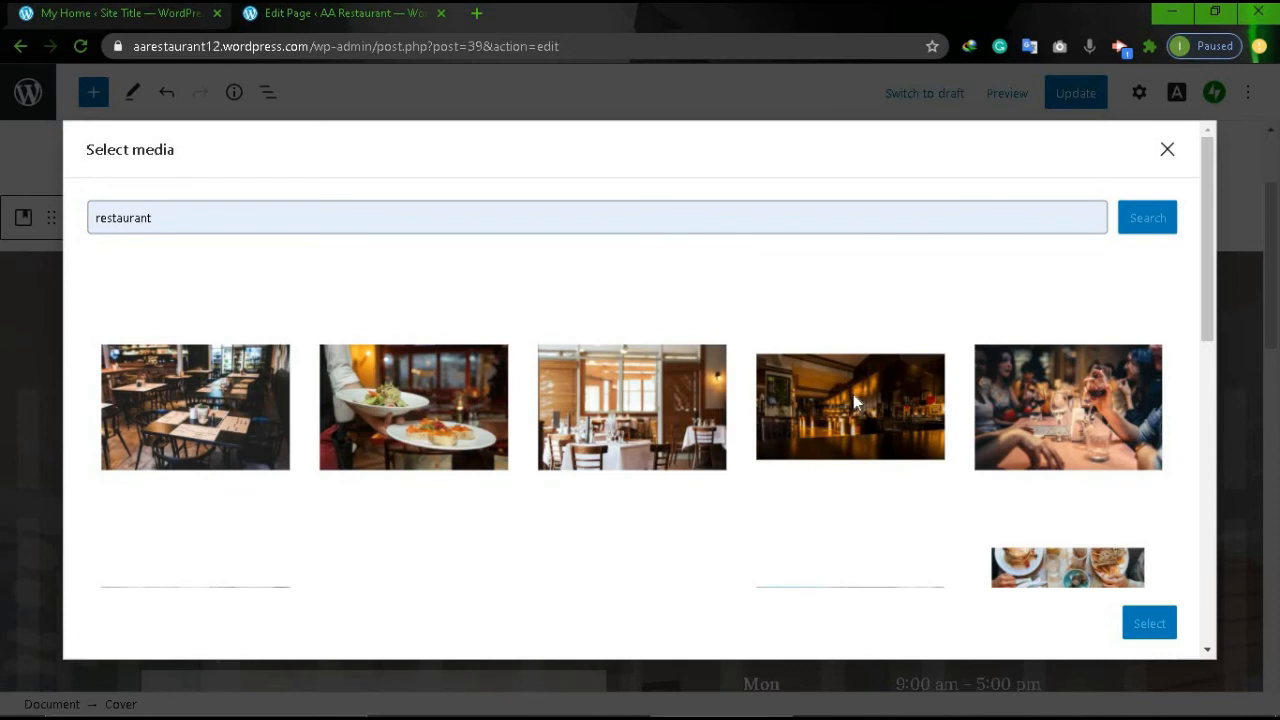
left_click(413, 427)
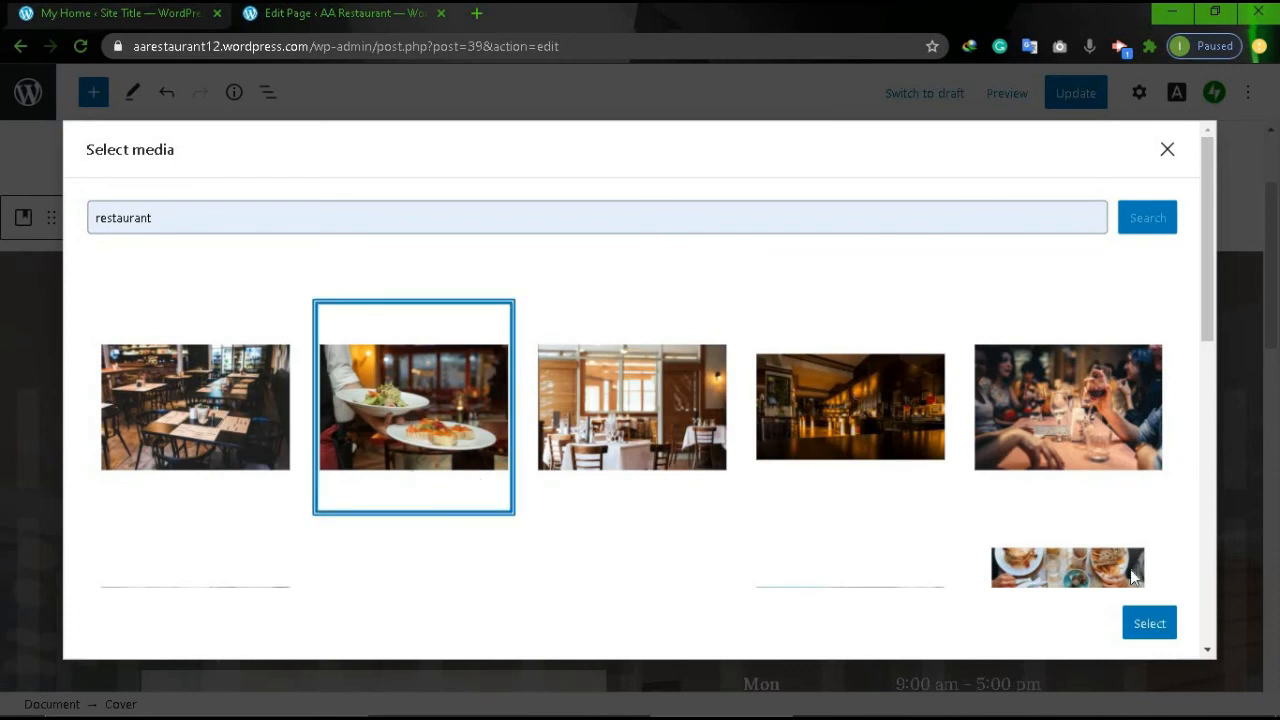
left_click(1161, 622)
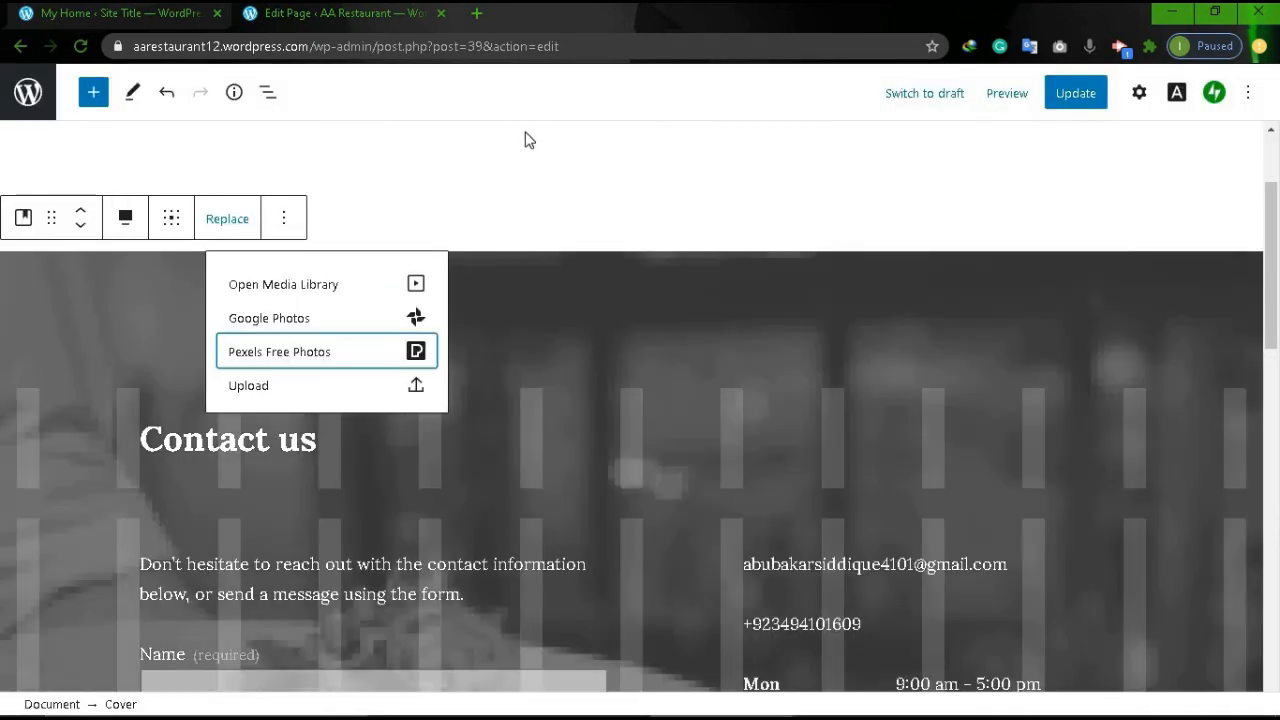
Update the Contact page to save it, then return to the Pages list.
left_click(529, 140)
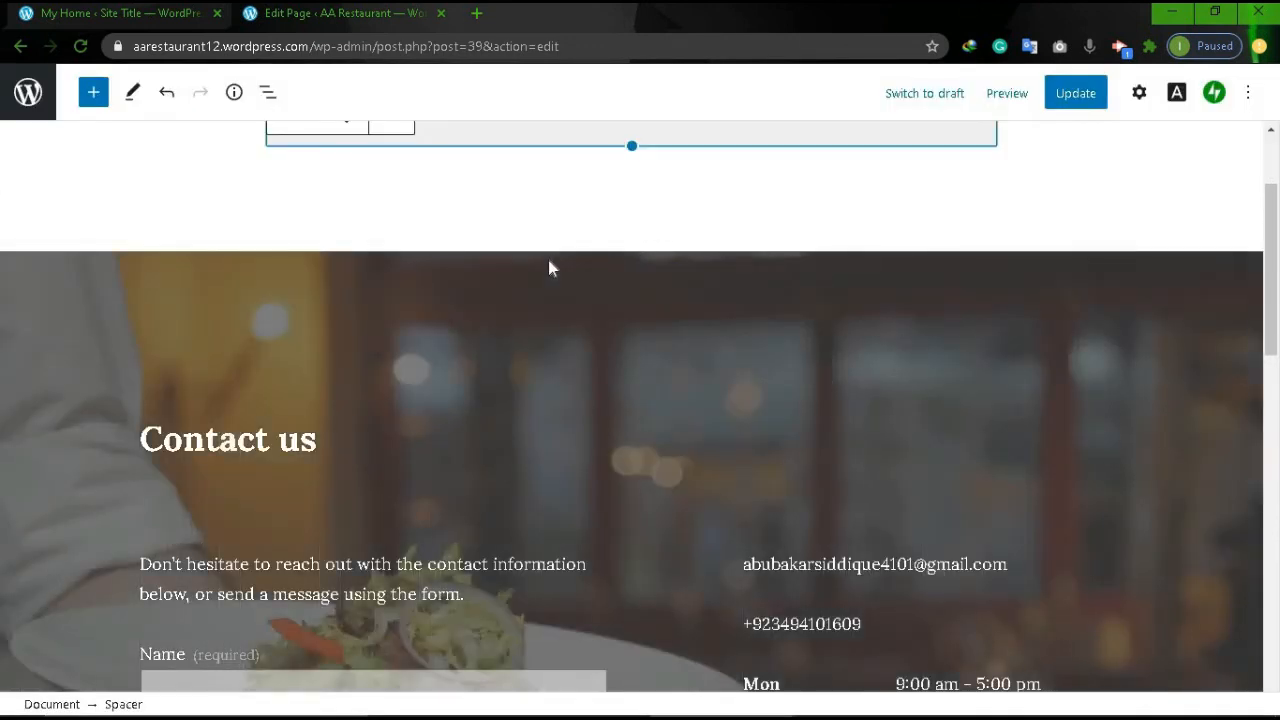
scroll(549, 264, "down", 3)
scroll(549, 264, "up", 4)
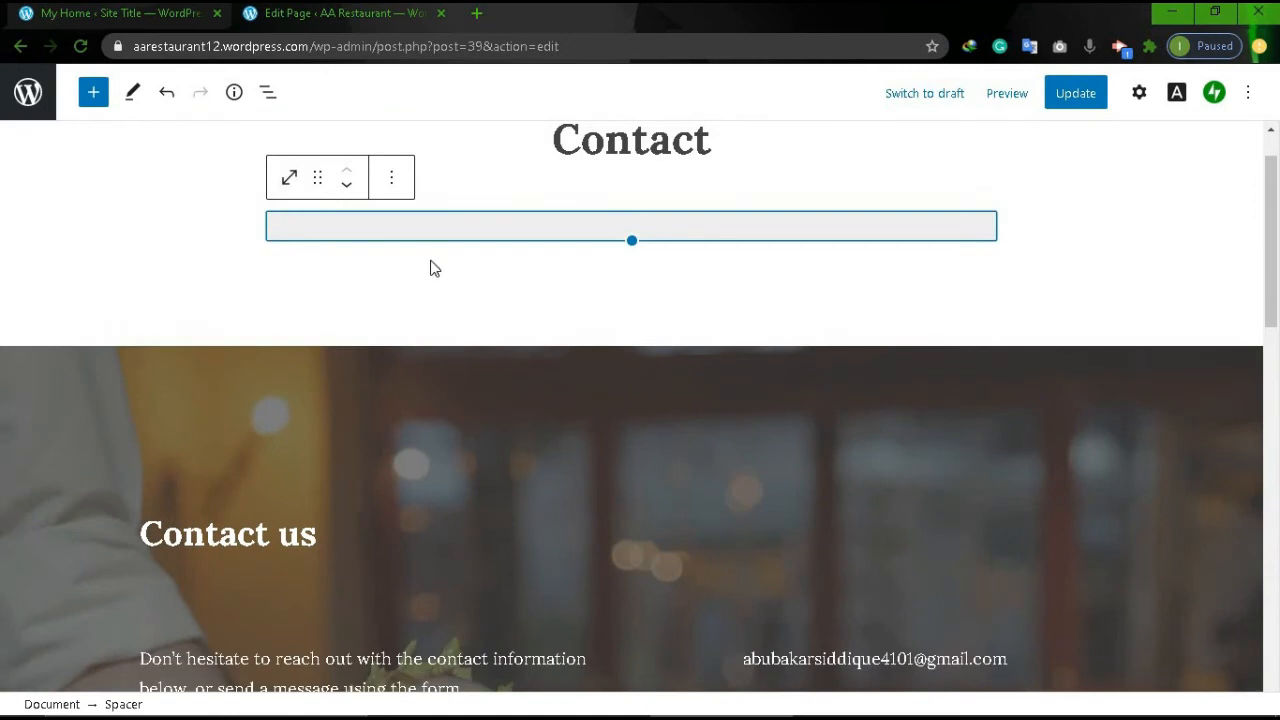
left_click(206, 242)
scroll(205, 234, "down", 5)
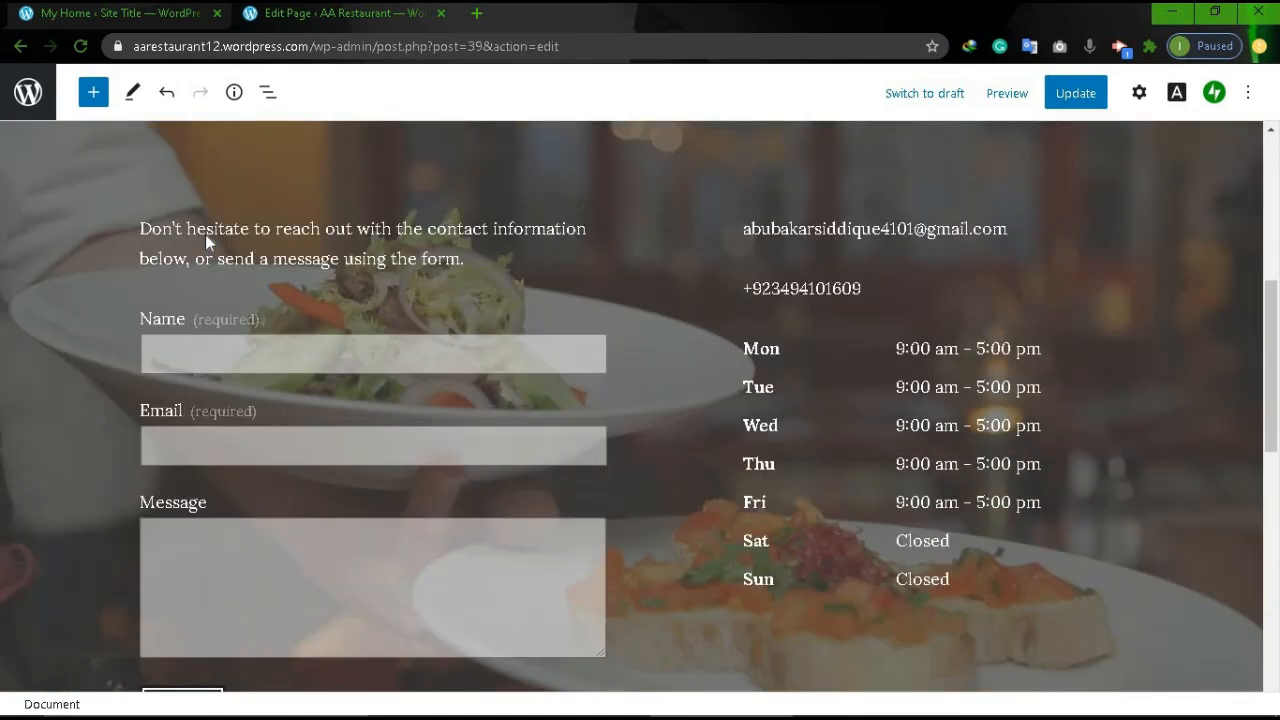
scroll(205, 234, "down", 5)
scroll(205, 234, "up", 10)
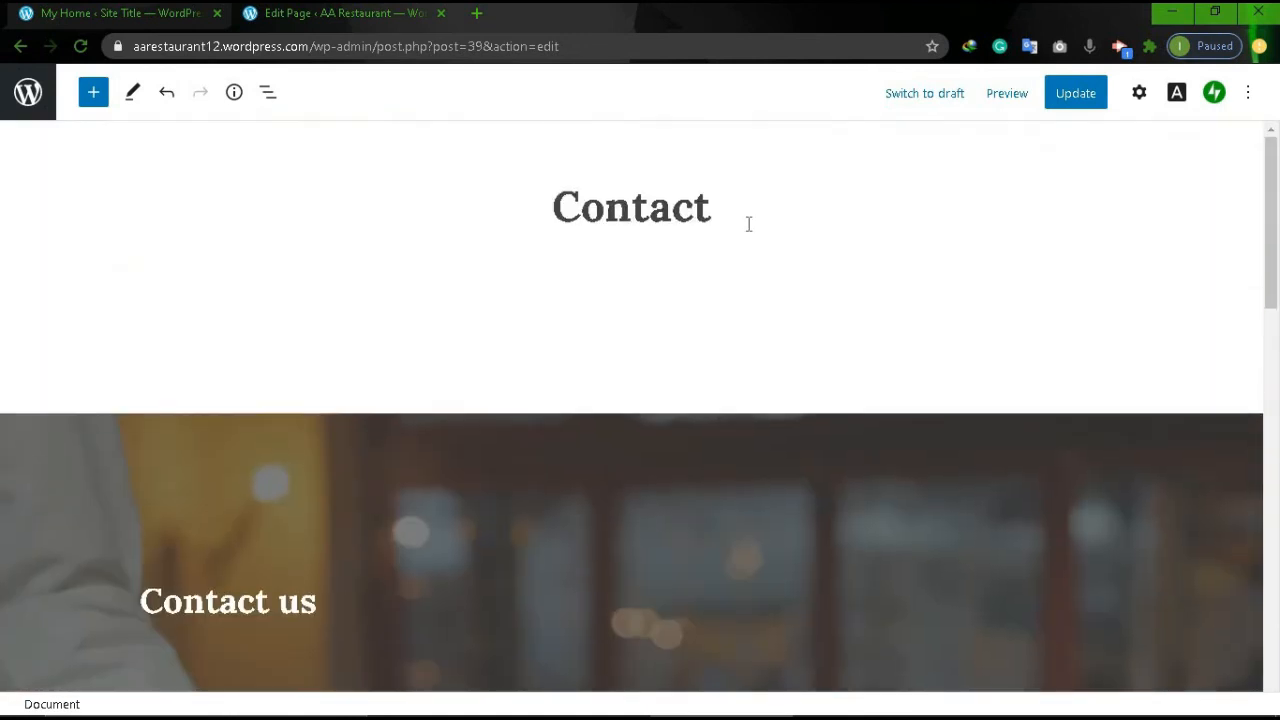
left_click(1088, 94)
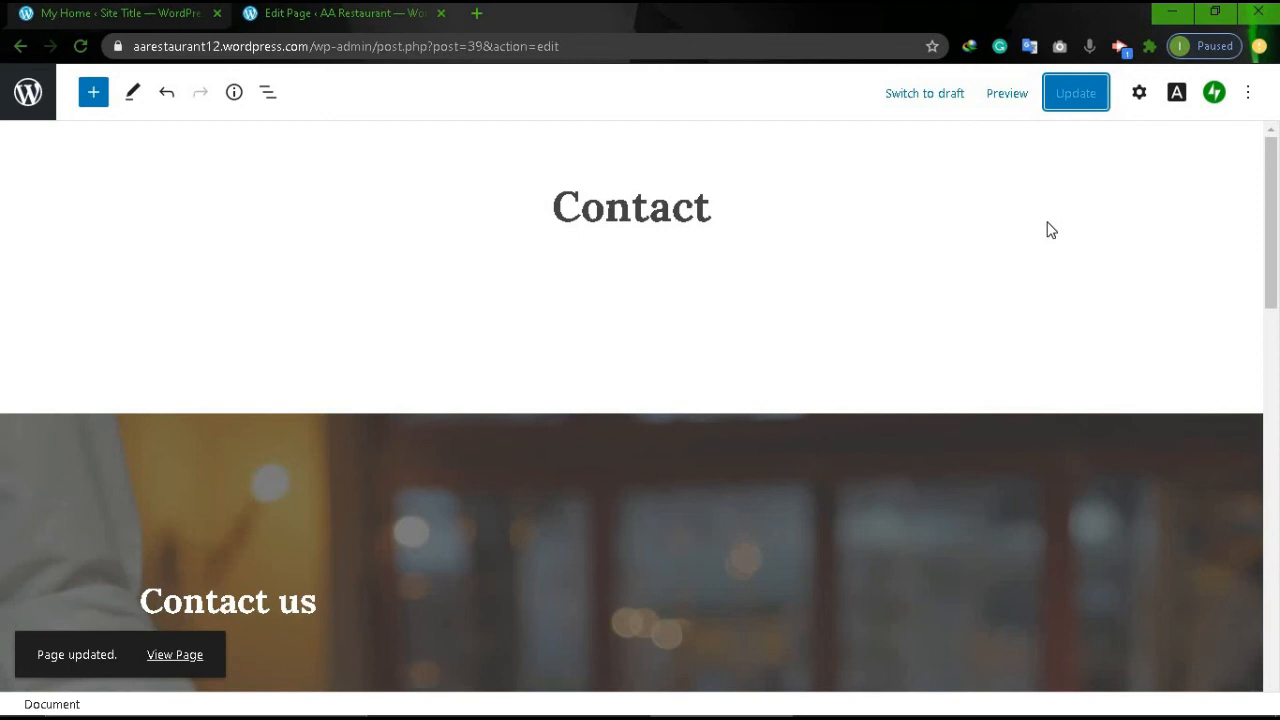
left_click(20, 46)
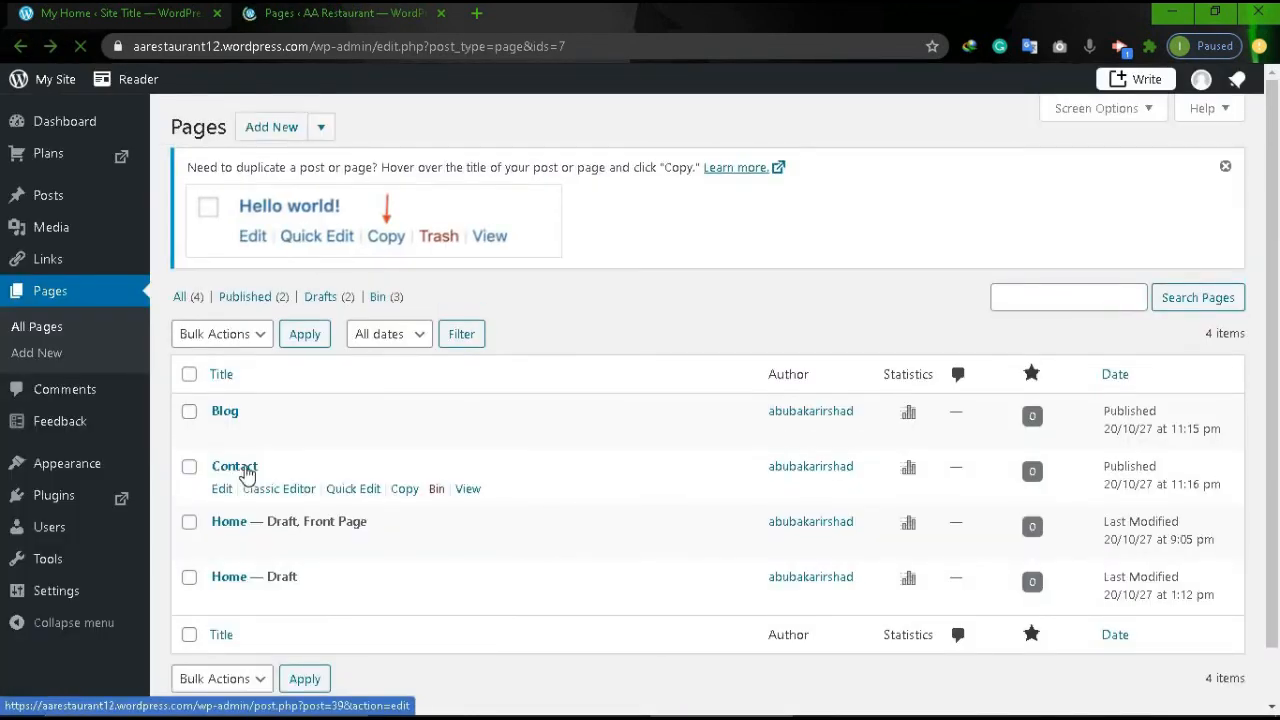
Open the Blog page from All Pages in the block editor.
scroll(438, 425, "down", 2)
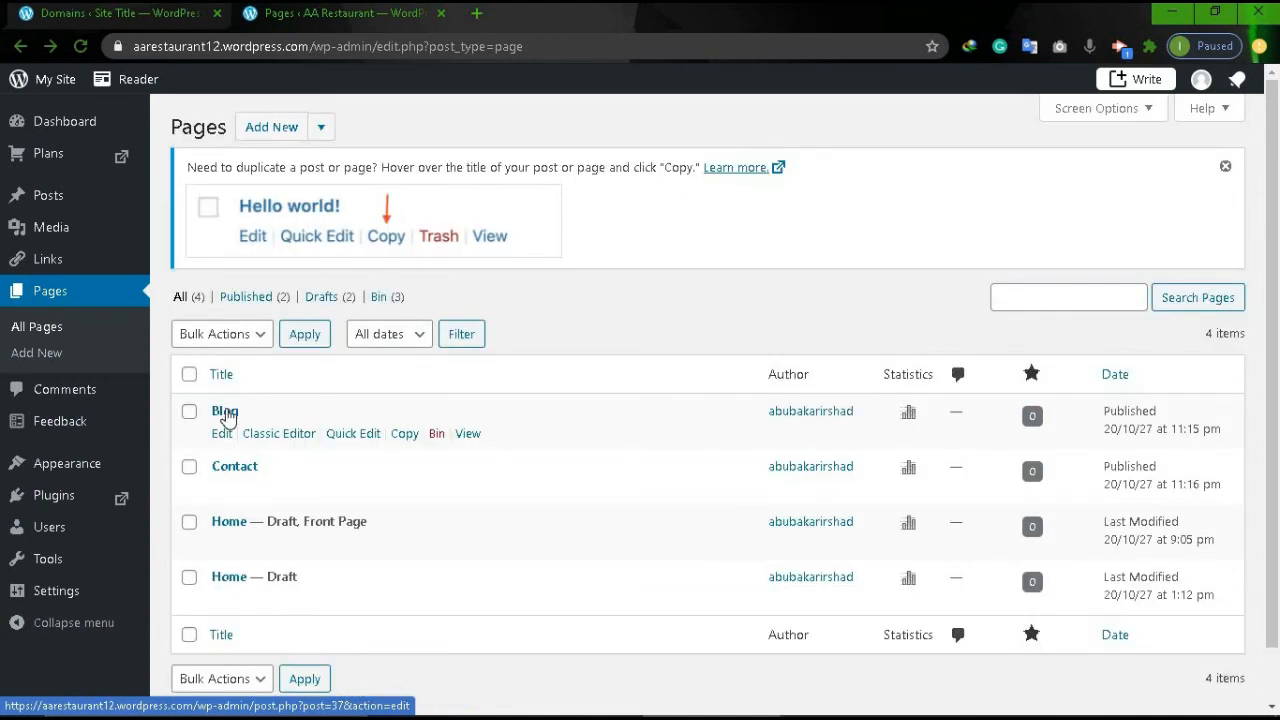
left_click(225, 412)
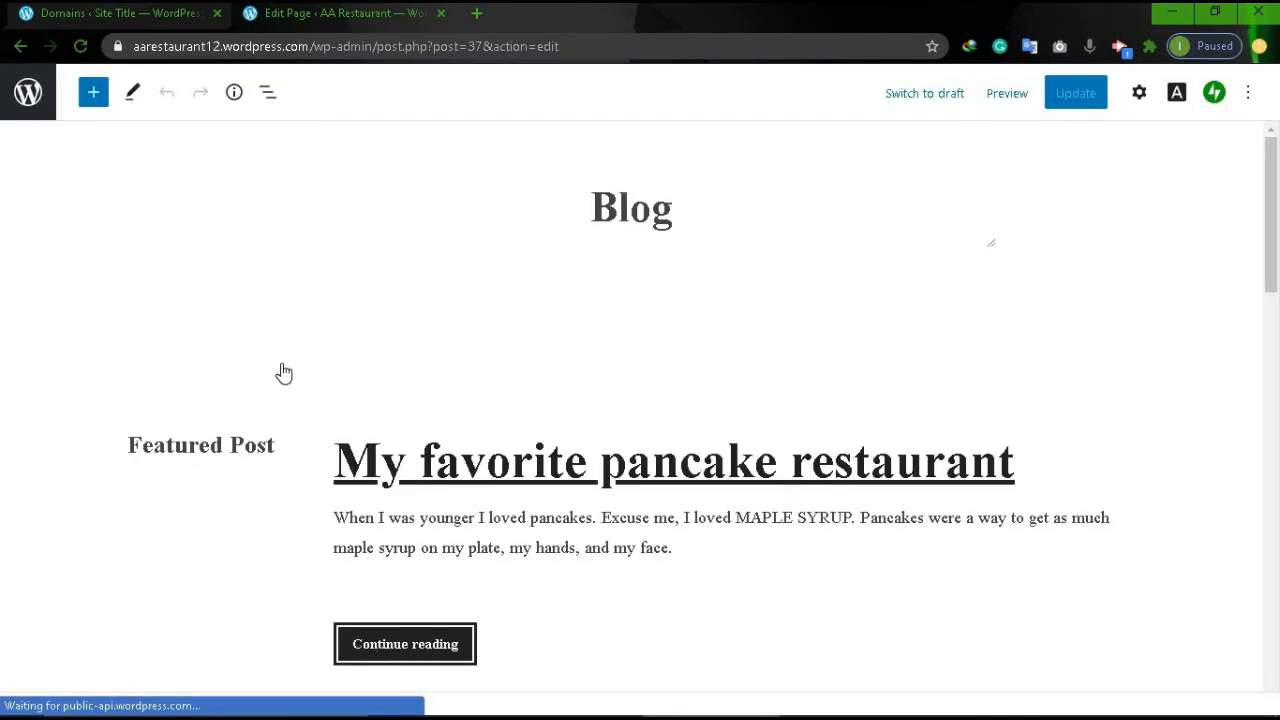
Give the pancake image the Rounded style, update the Blog page, and return to Pages.
scroll(637, 272, "down", 5)
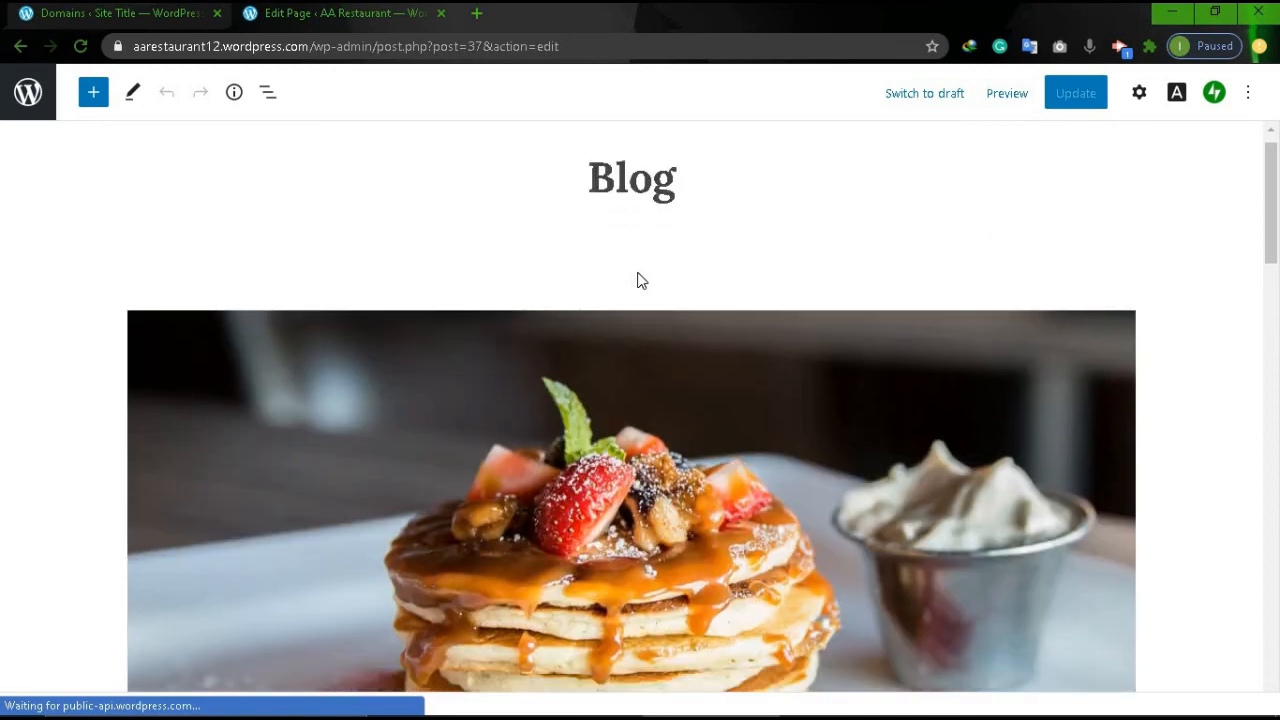
scroll(637, 272, "up", 3)
scroll(308, 290, "up", 1)
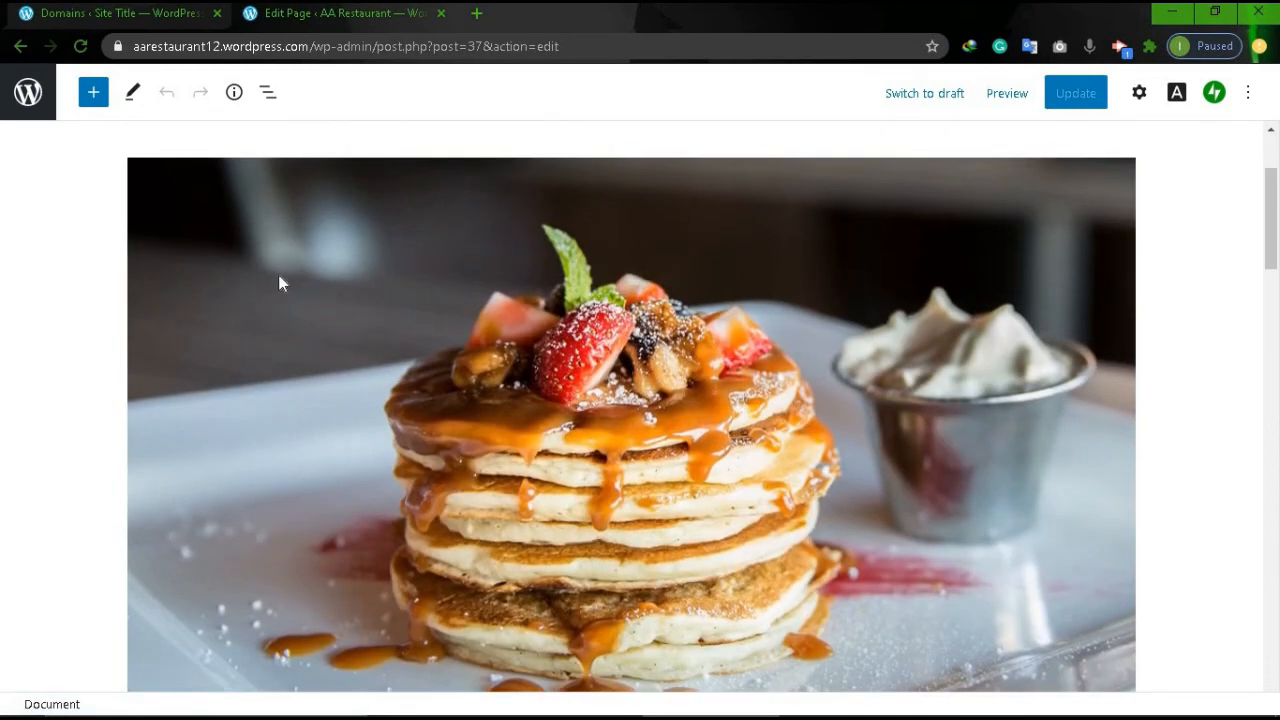
left_click(280, 284)
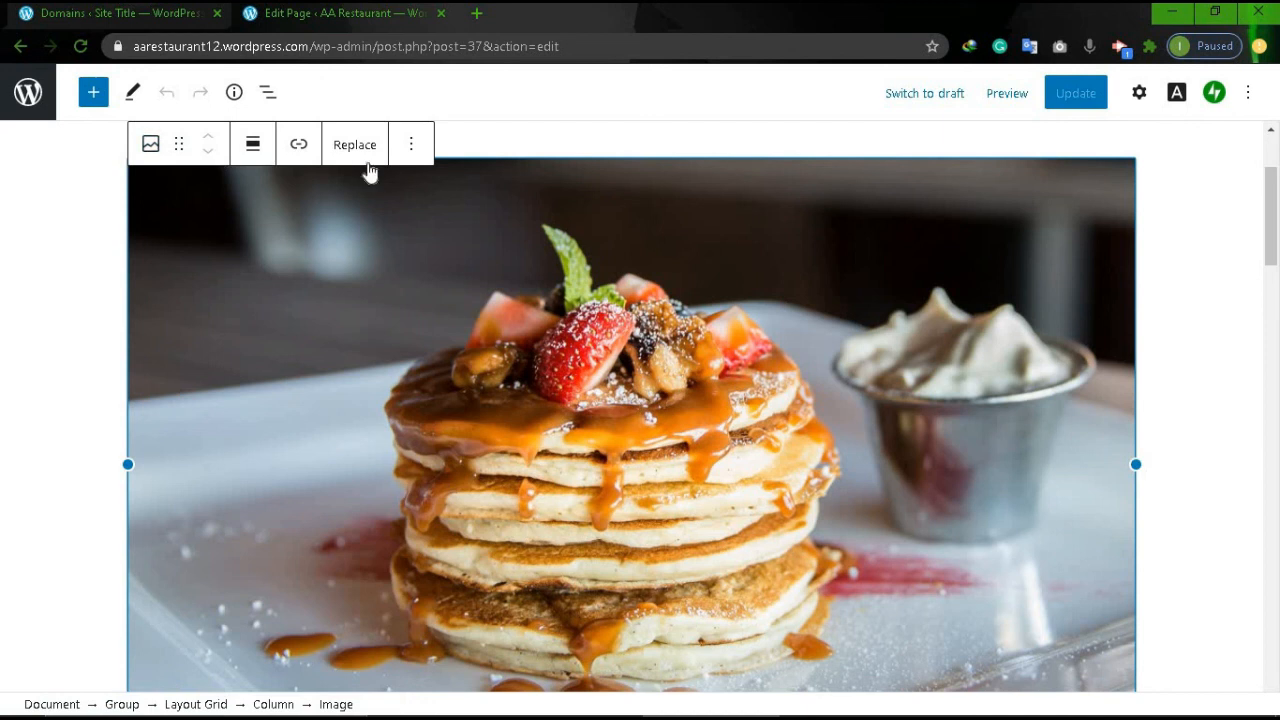
left_click(150, 146)
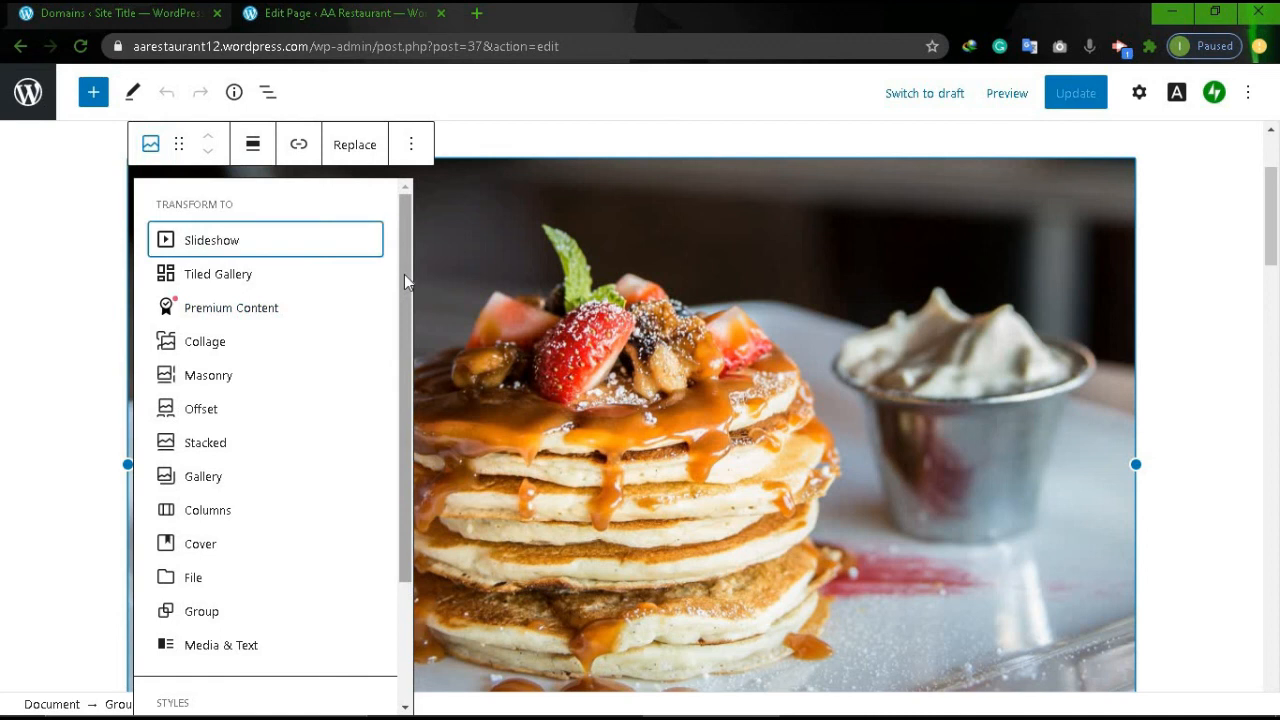
left_click_drag(404, 274, 417, 443)
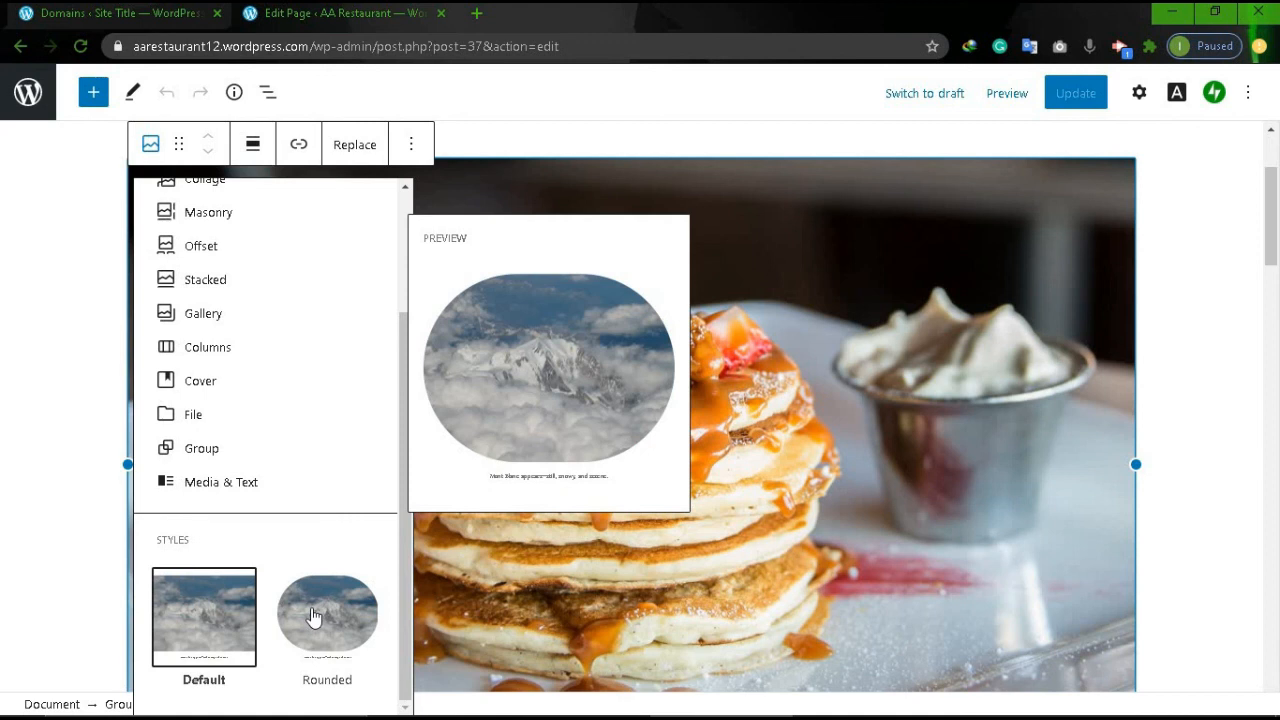
left_click(313, 616)
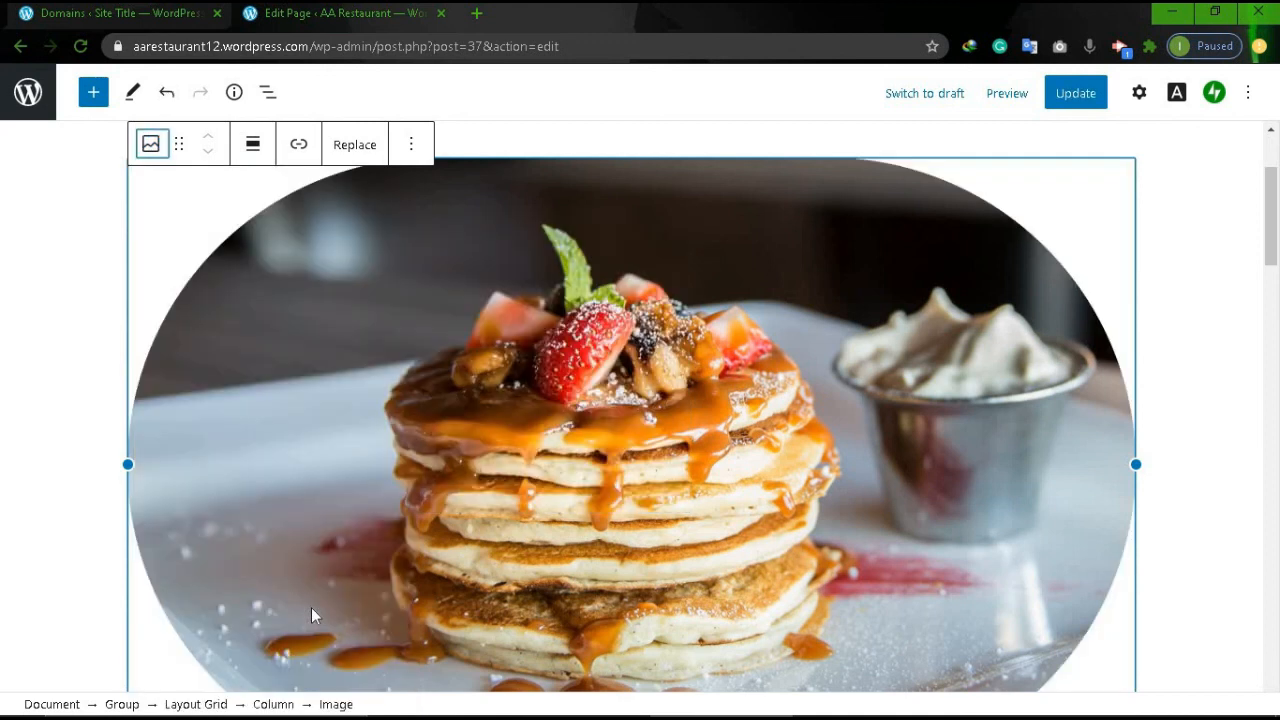
left_click(1092, 104)
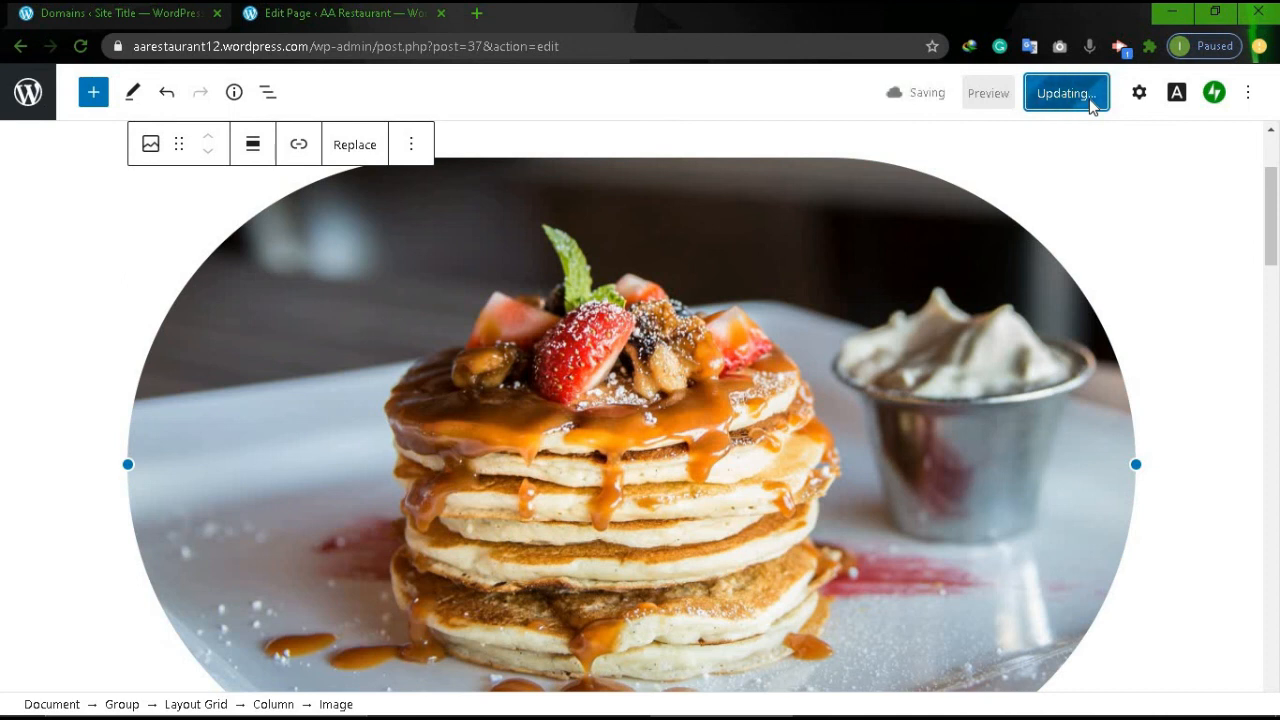
left_click(22, 48)
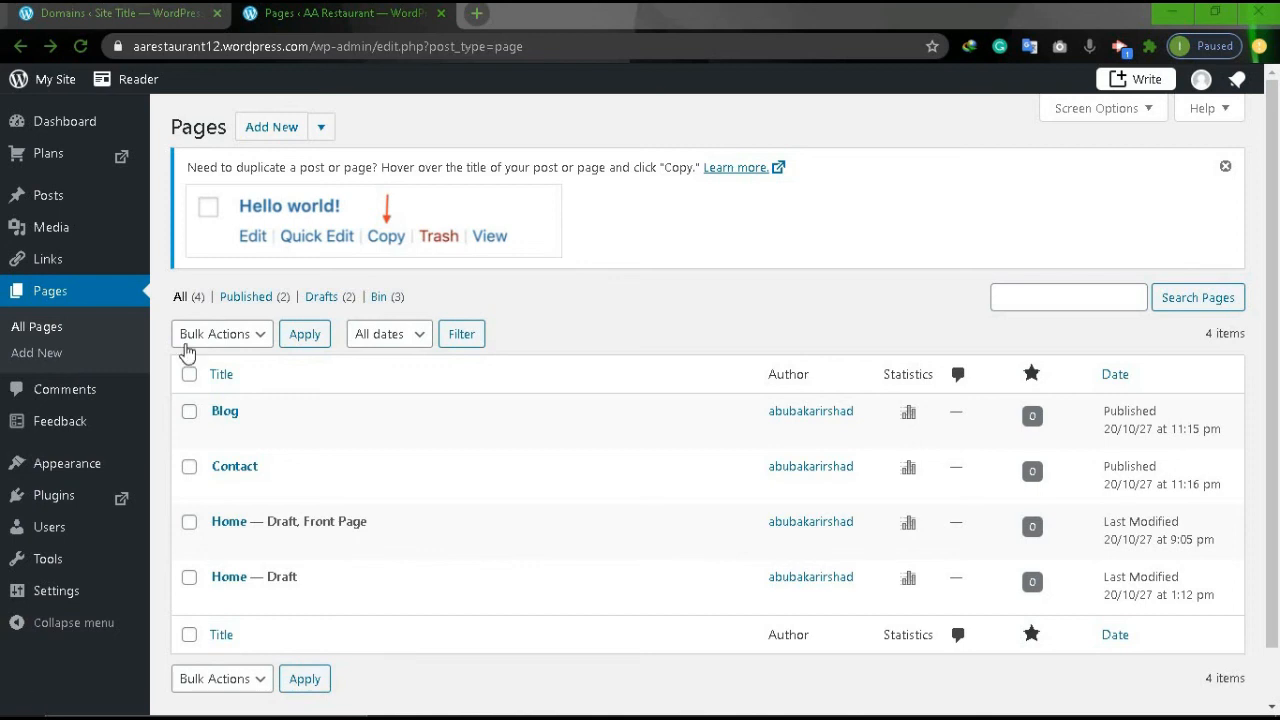
Load aarestaurant12.wordpress.com in a new browser tab.
left_click(478, 13)
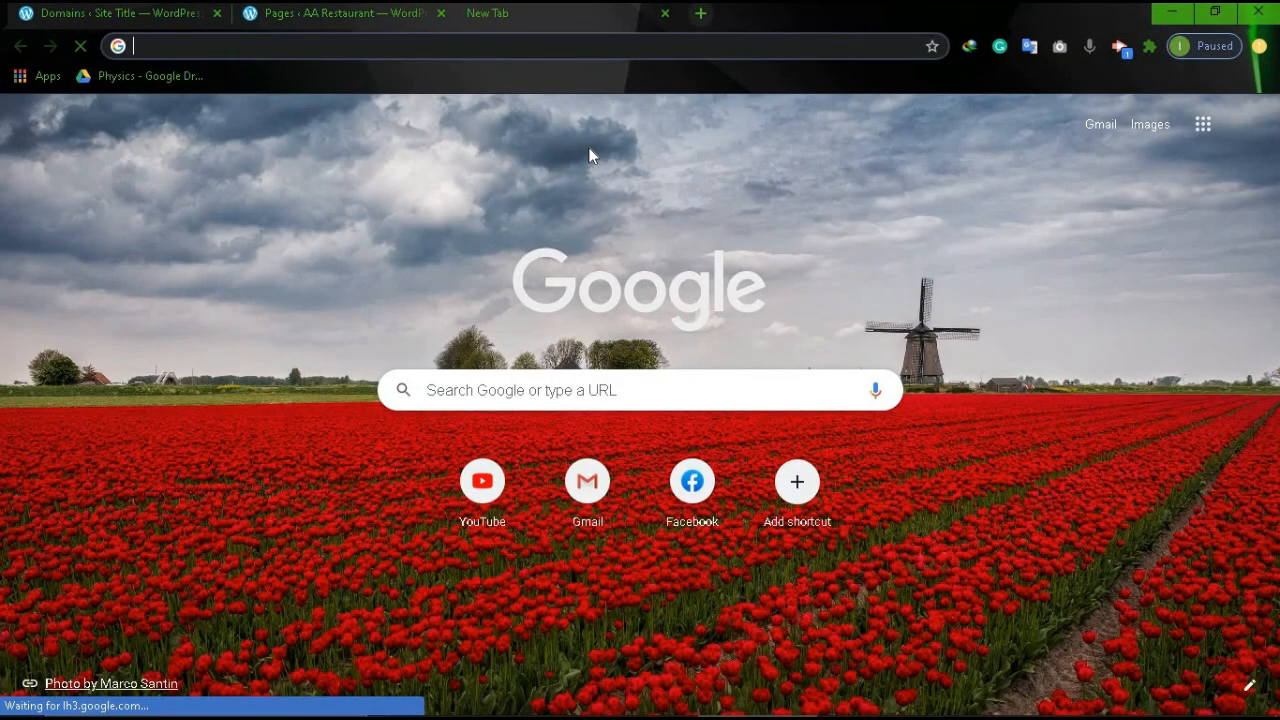
type("aa")
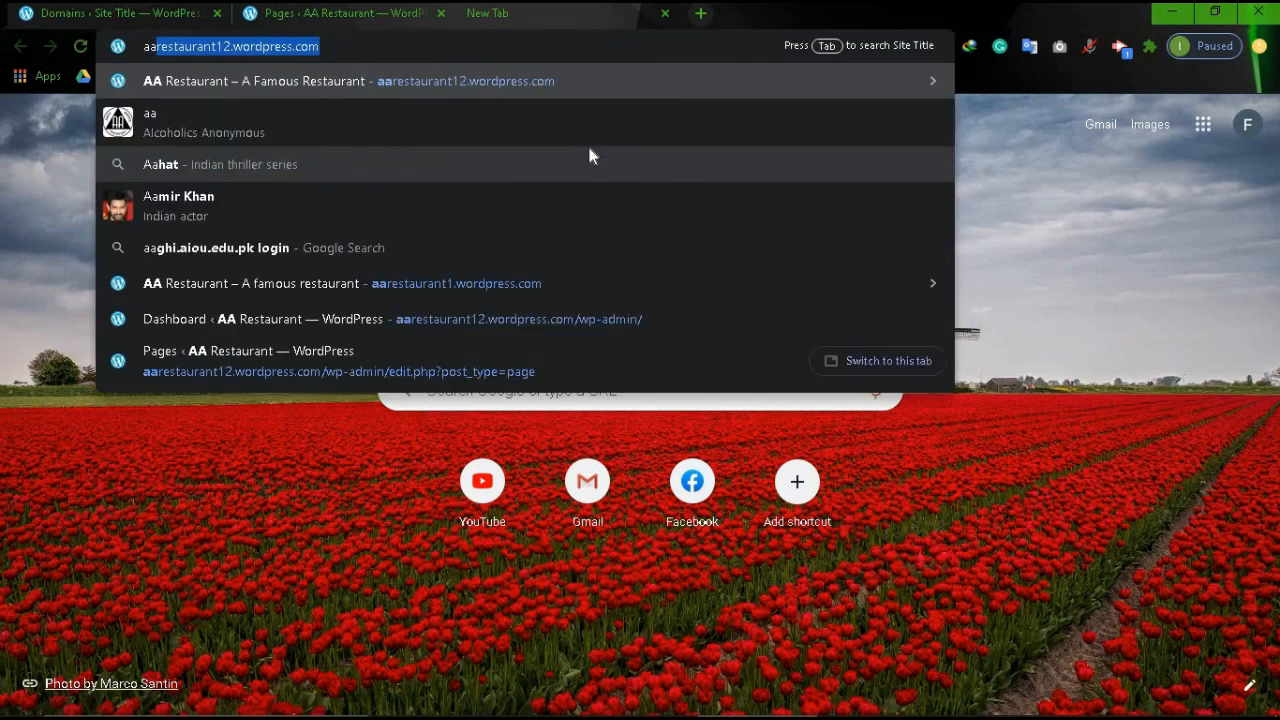
key("Right")
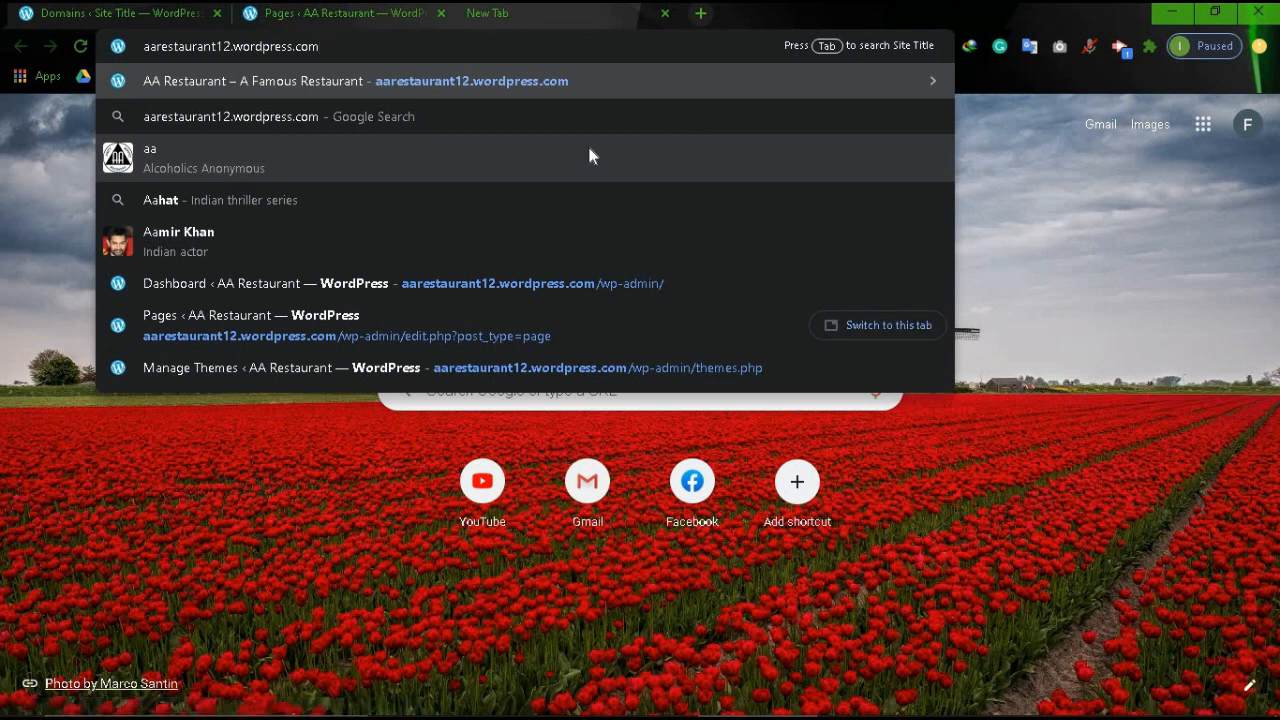
key("Return")
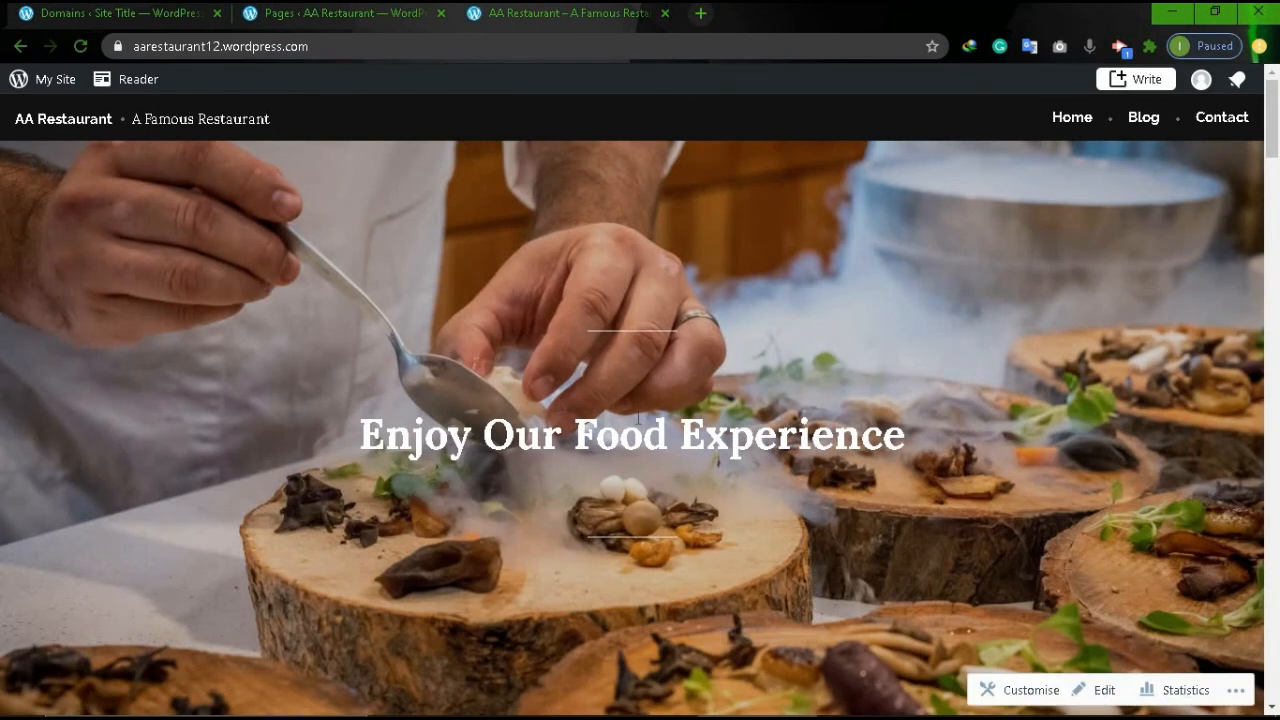
Scroll through the live Home page of the restaurant site.
scroll(636, 423, "down", 10)
scroll(636, 420, "down", 15)
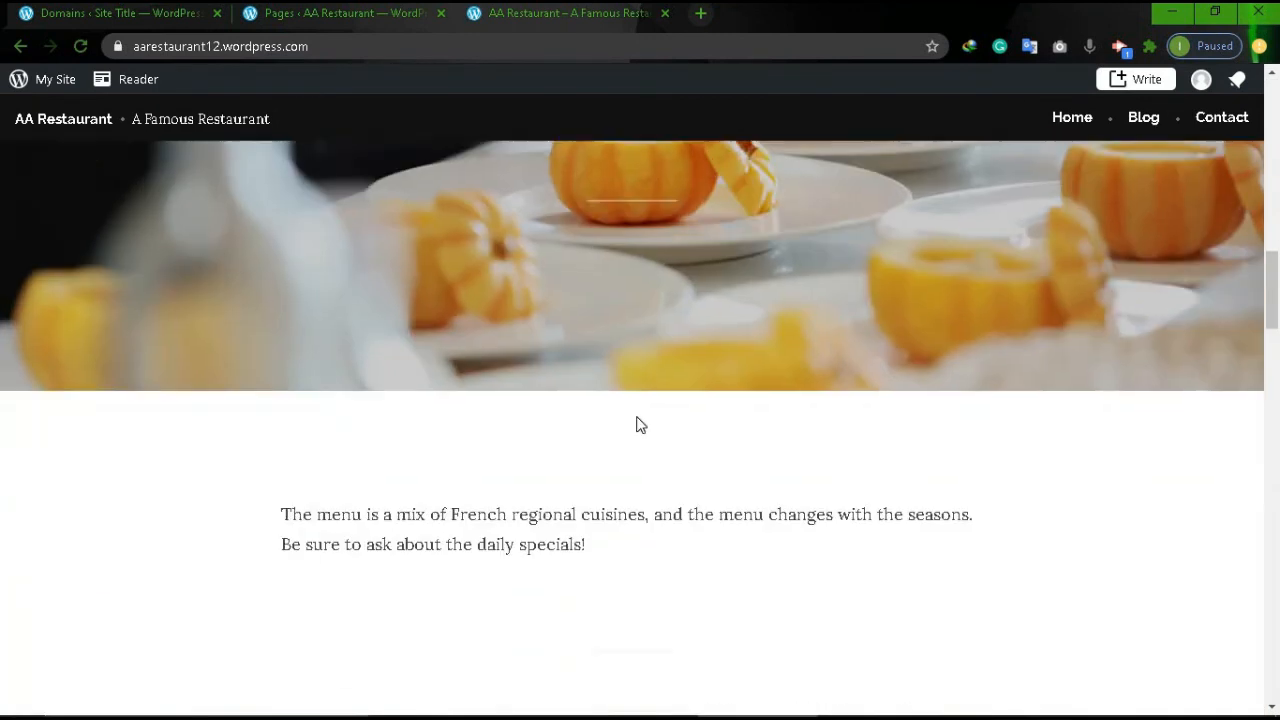
scroll(638, 417, "down", 12)
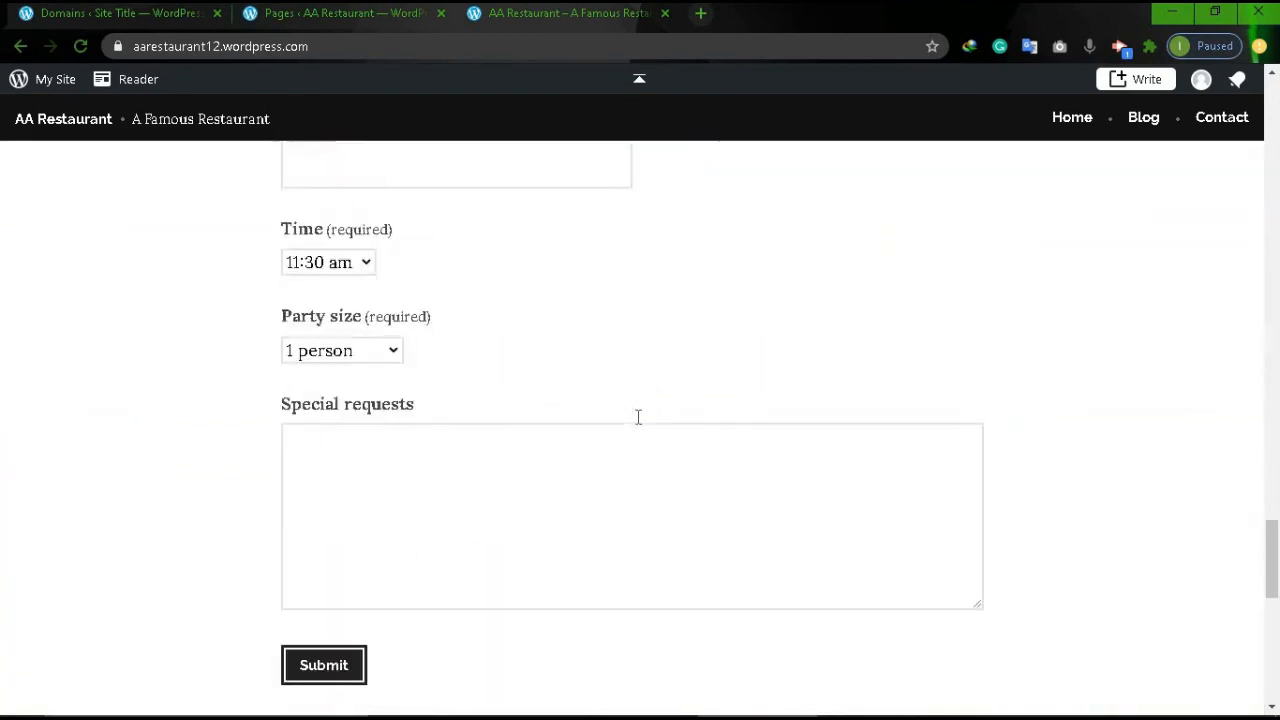
scroll(638, 417, "up", 11)
scroll(638, 417, "up", 20)
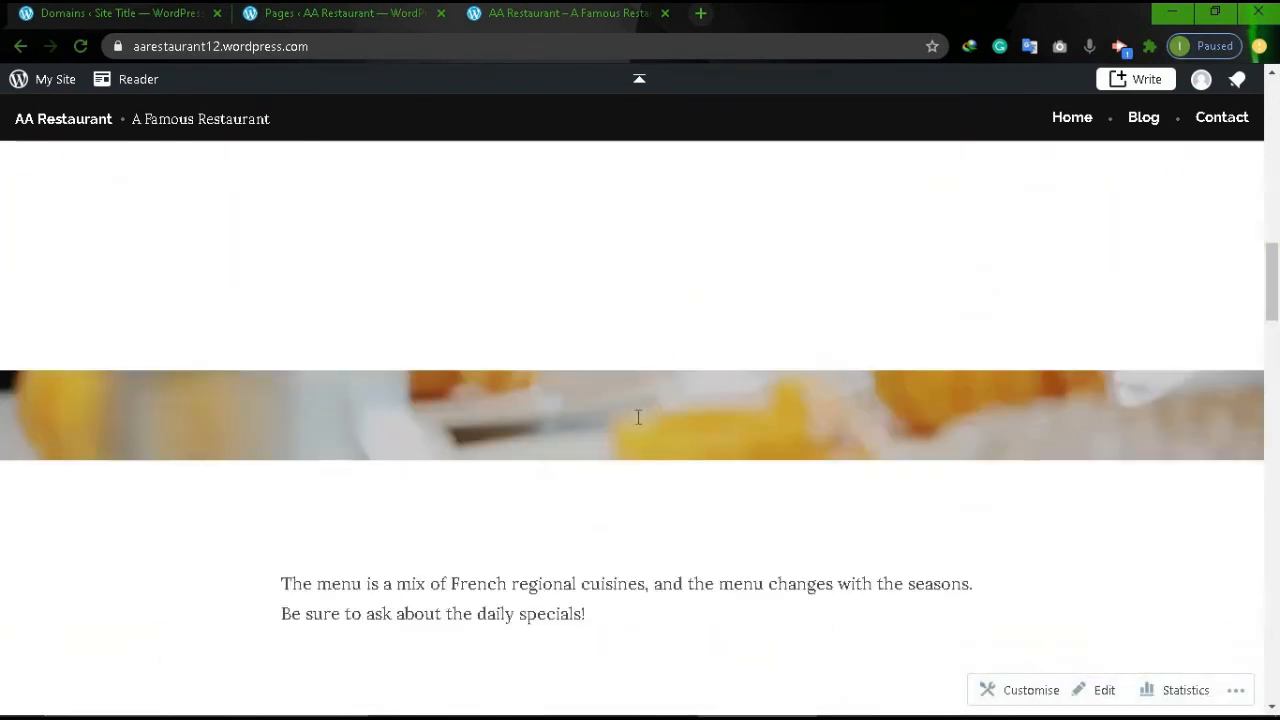
Open and browse the live Blog page.
left_click(1145, 122)
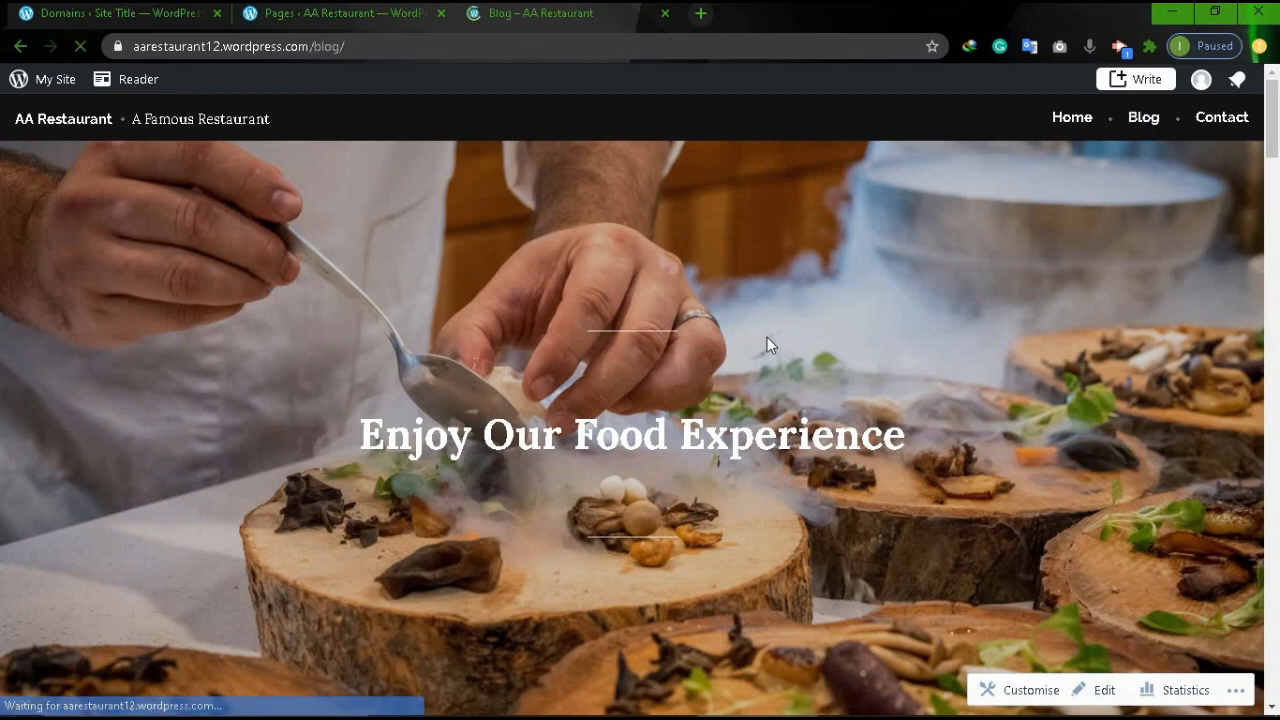
scroll(555, 413, "down", 3)
scroll(555, 413, "down", 15)
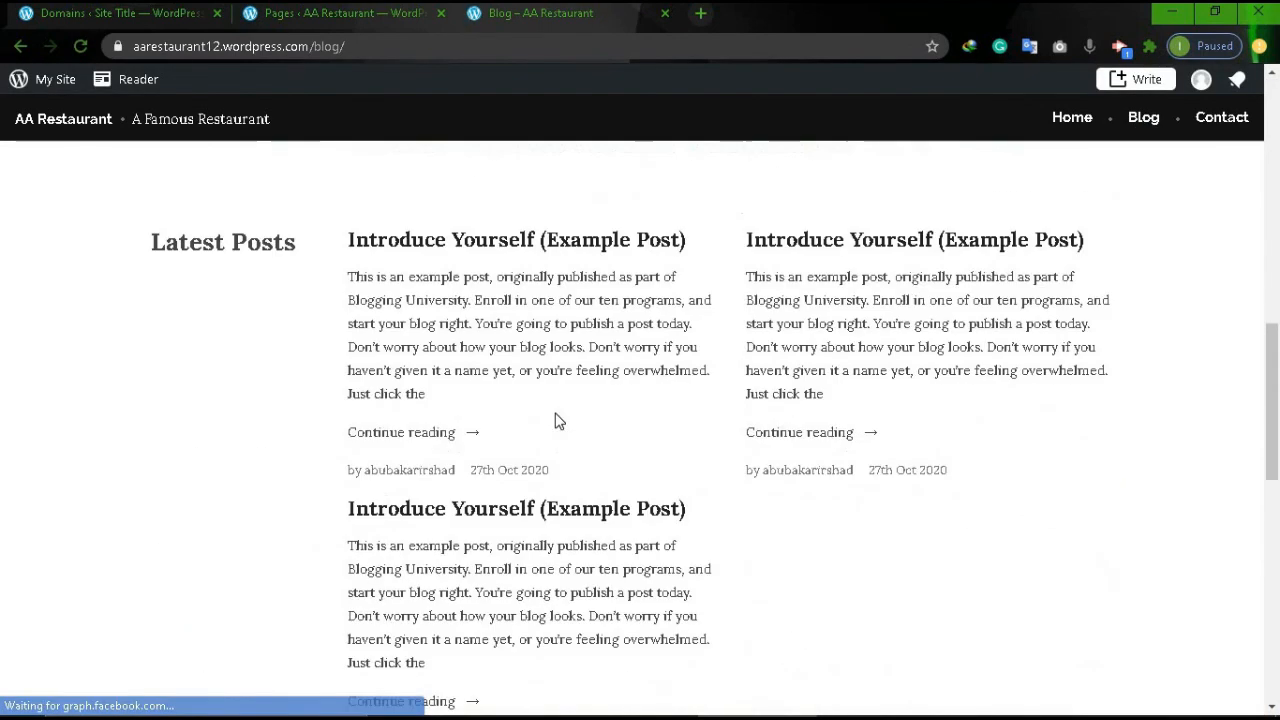
scroll(555, 413, "up", 20)
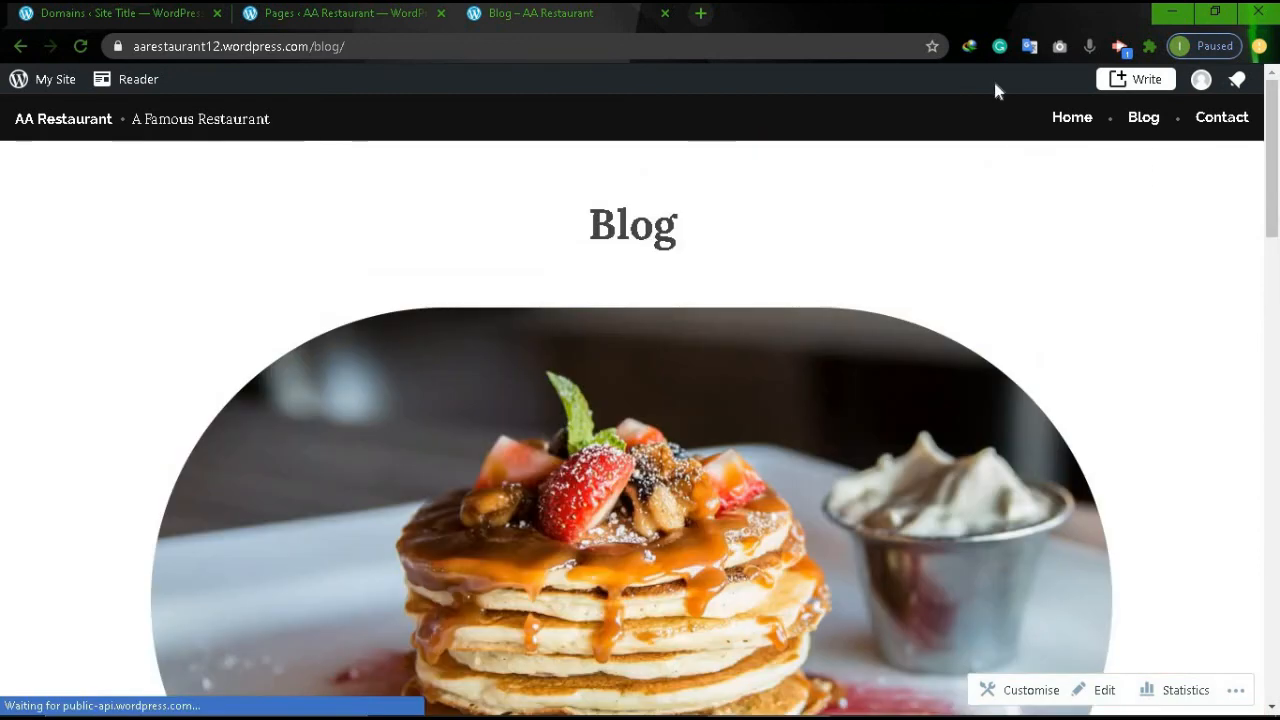
Open the live Contact page to check its waiter cover photo and details.
left_click(1208, 118)
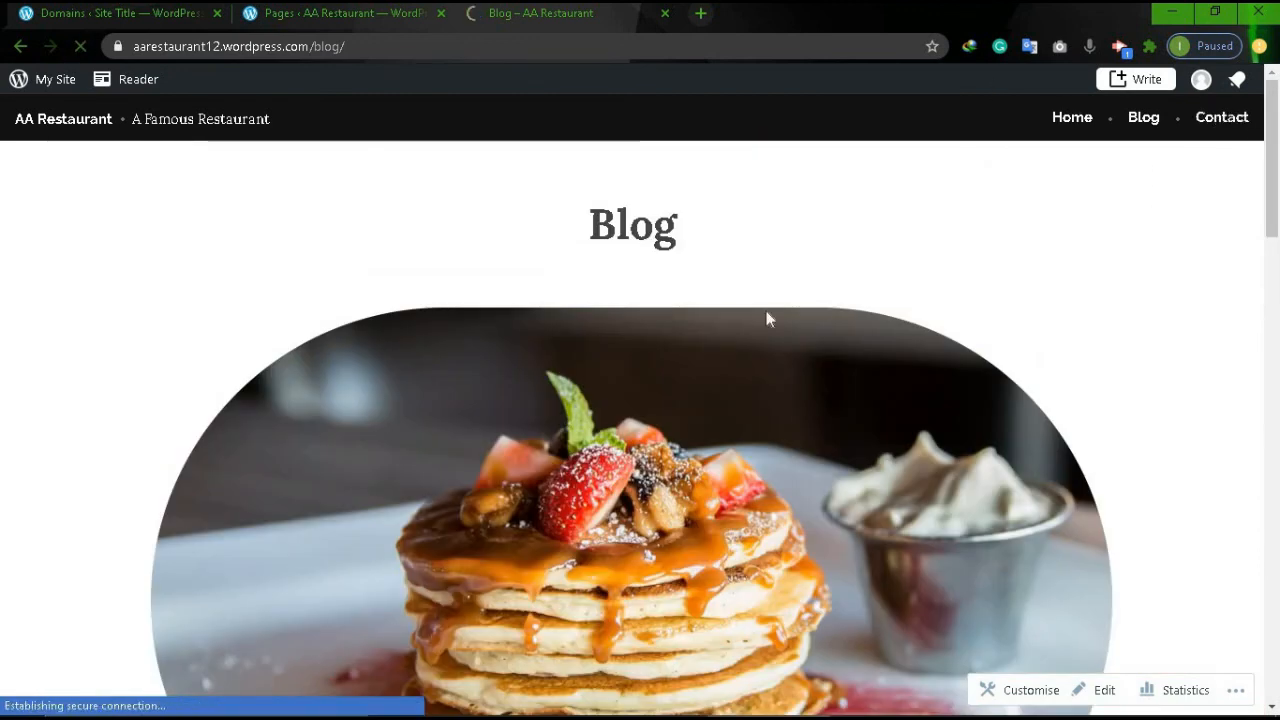
scroll(766, 311, "down", 14)
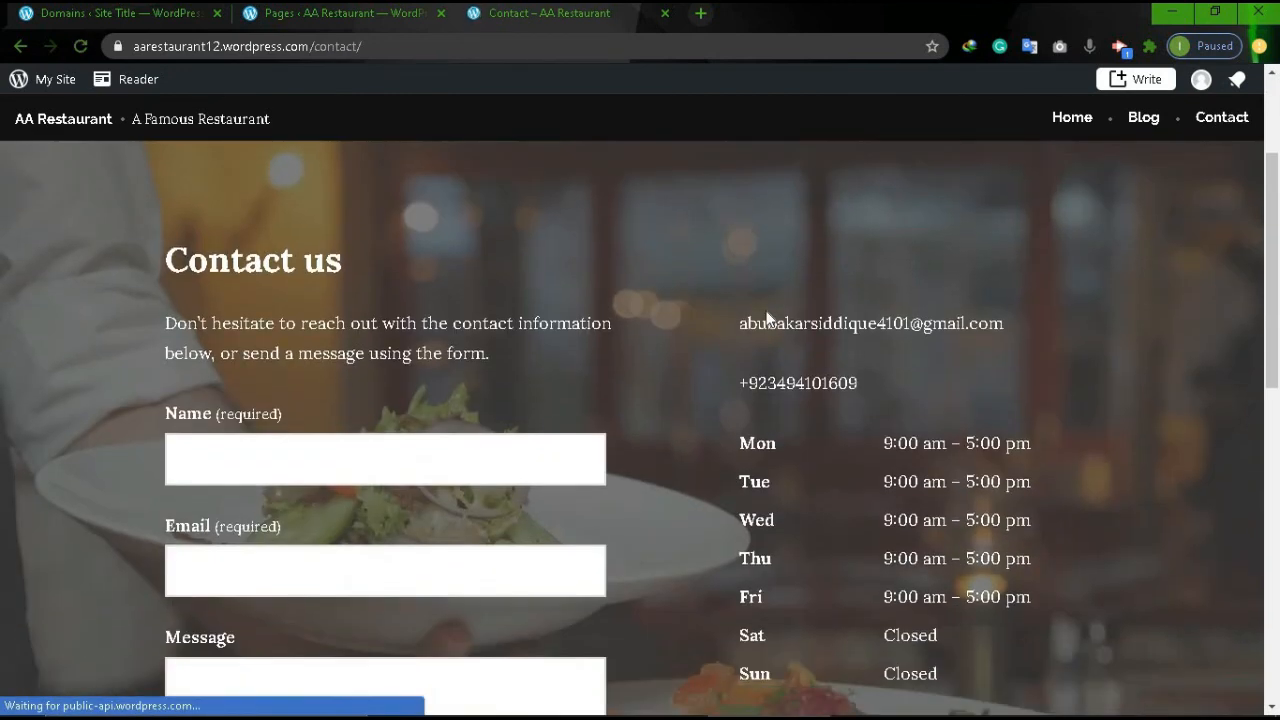
scroll(766, 311, "up", 13)
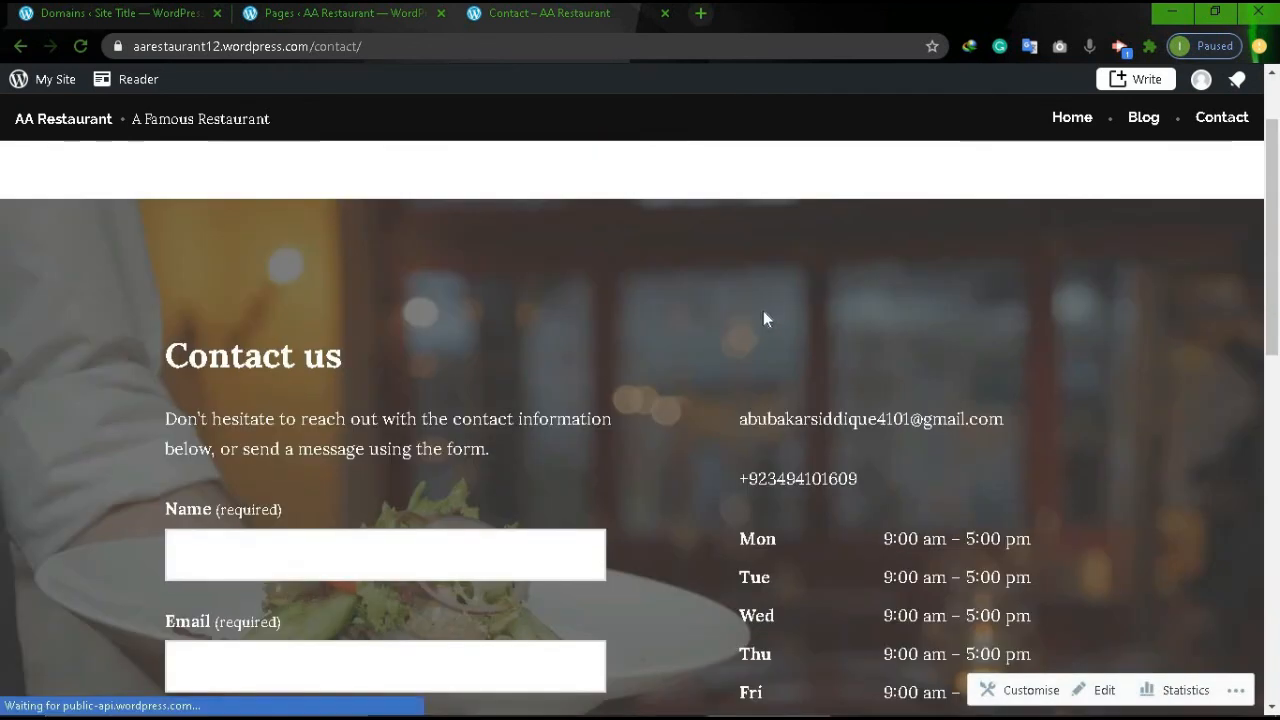